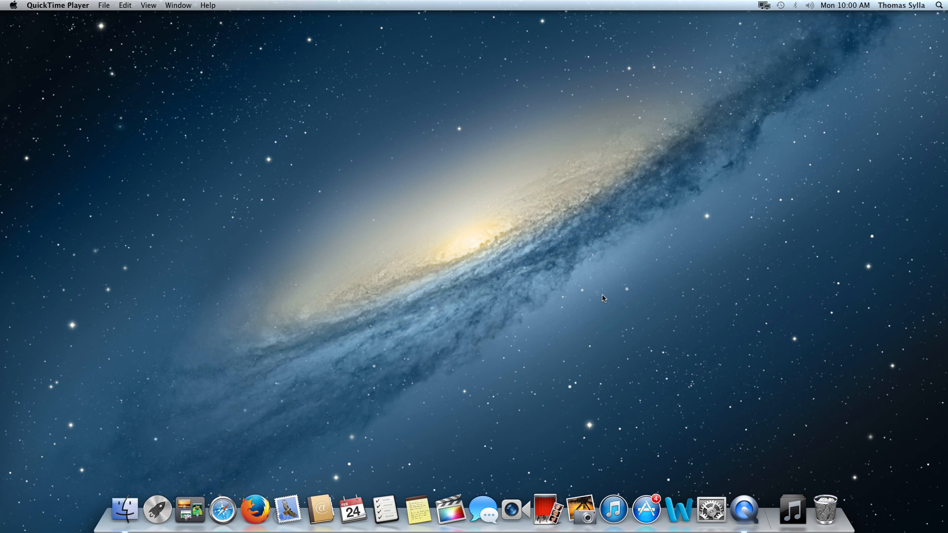
# Step: Connect to the server smb://bluearc.exp.edu/msv and move its window toward the middle of the desktop
pyautogui.click(501, 167)
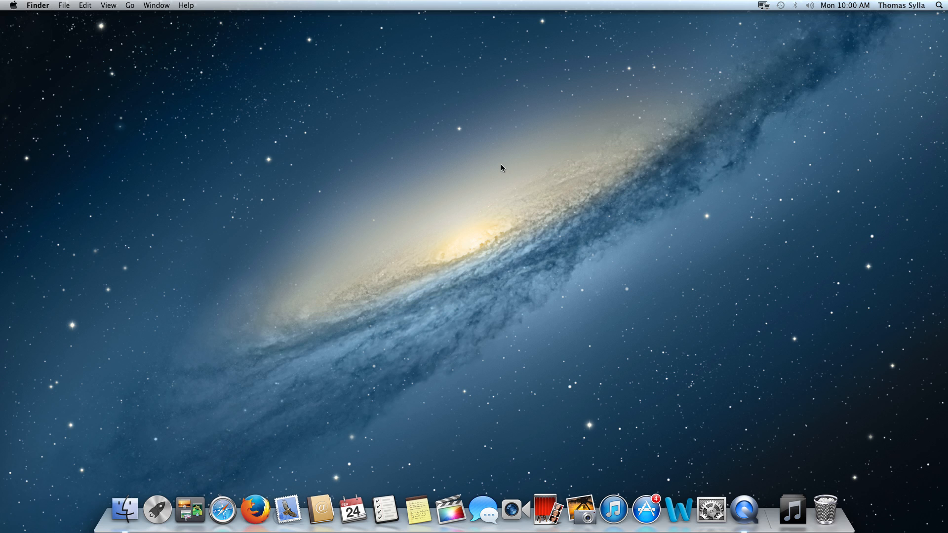
pyautogui.press('super+k')
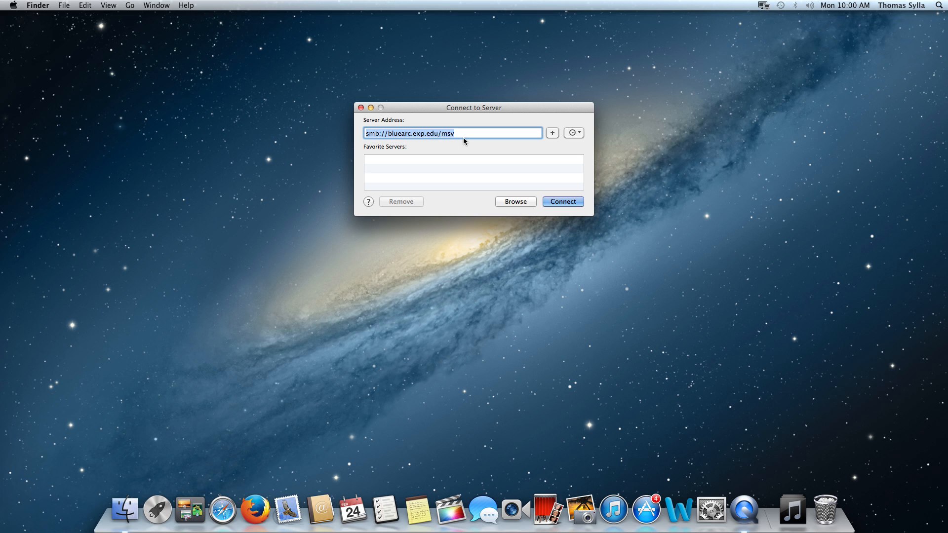
pyautogui.click(562, 201)
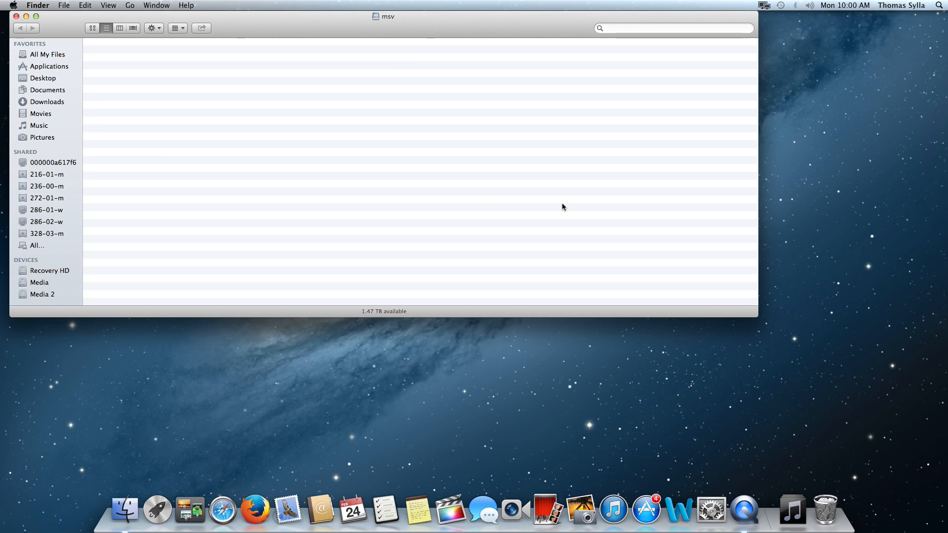
pyautogui.moveTo(221, 22); pyautogui.dragTo(324, 81)
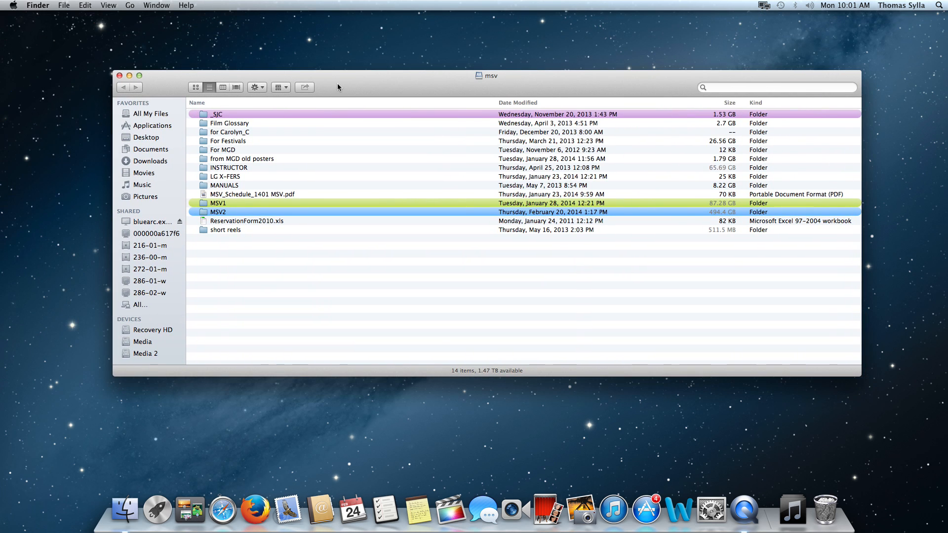
# Step: Copy the MSV2_PerfEval folder from the PERFORMANCE EVALUATION folder inside MSV2 on the msv server
pyautogui.doubleClick(204, 213)
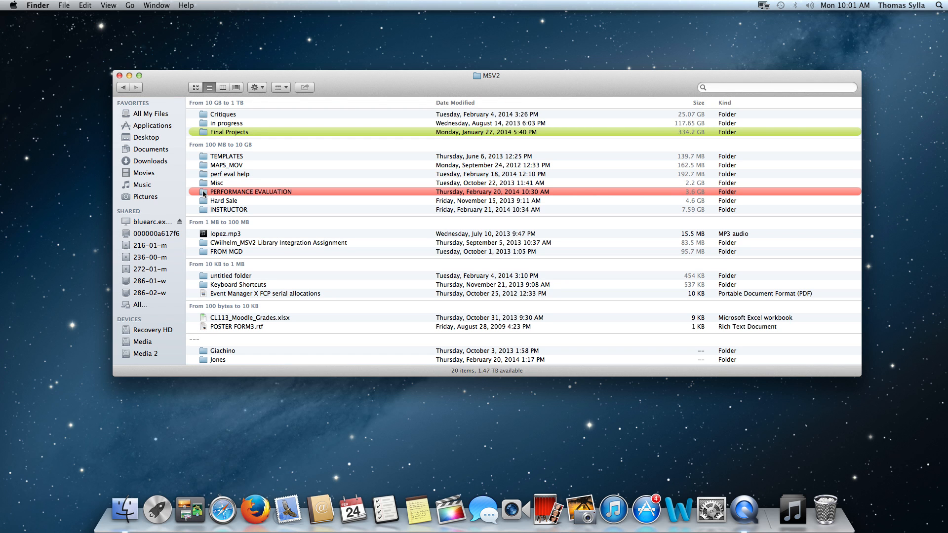
pyautogui.doubleClick(204, 192)
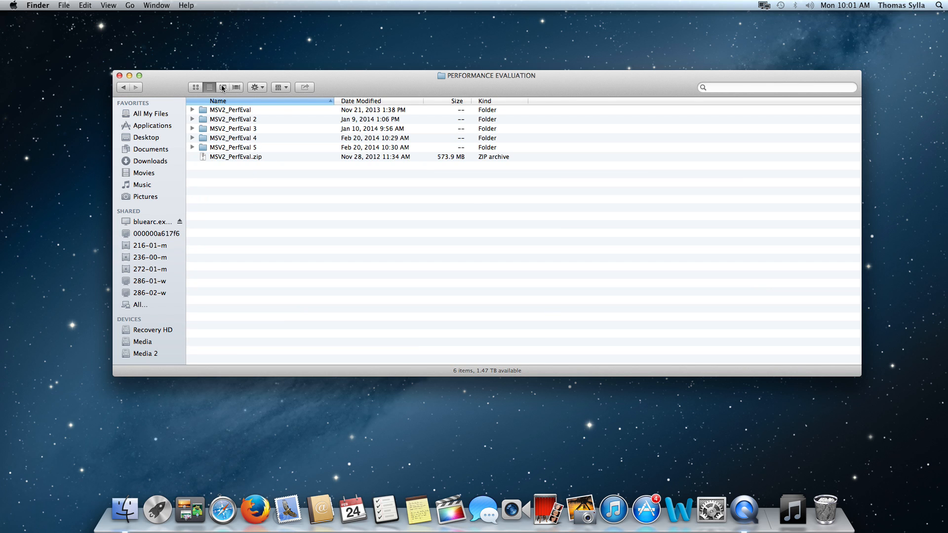
pyautogui.click(202, 109)
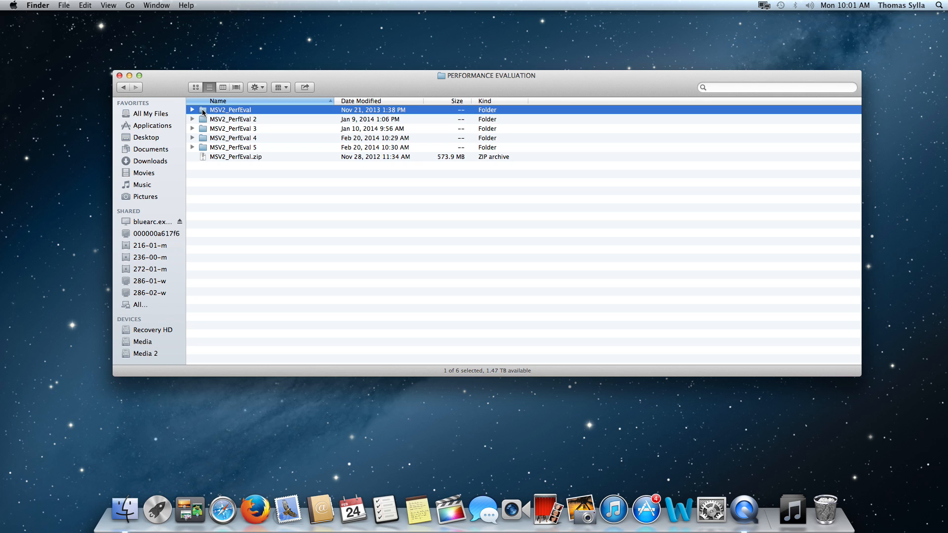
pyautogui.click(259, 86)
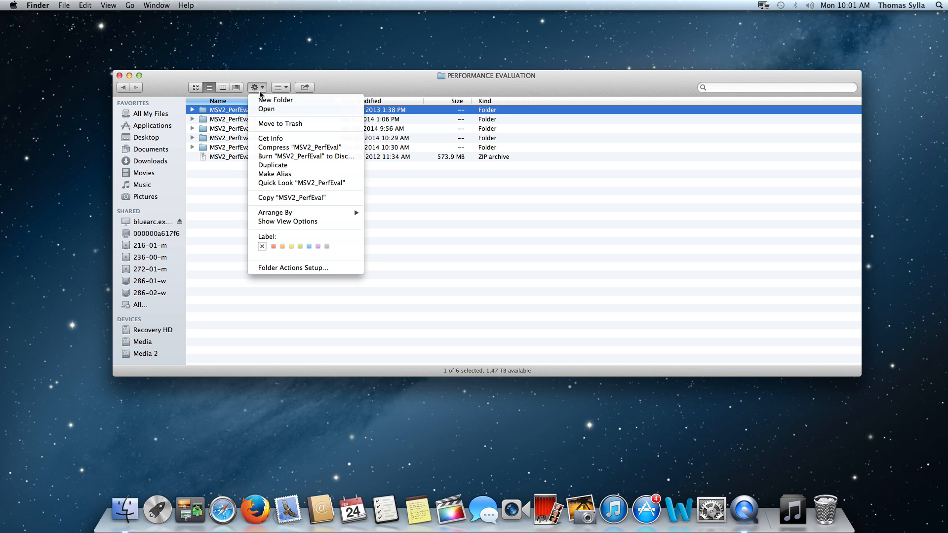
pyautogui.click(269, 197)
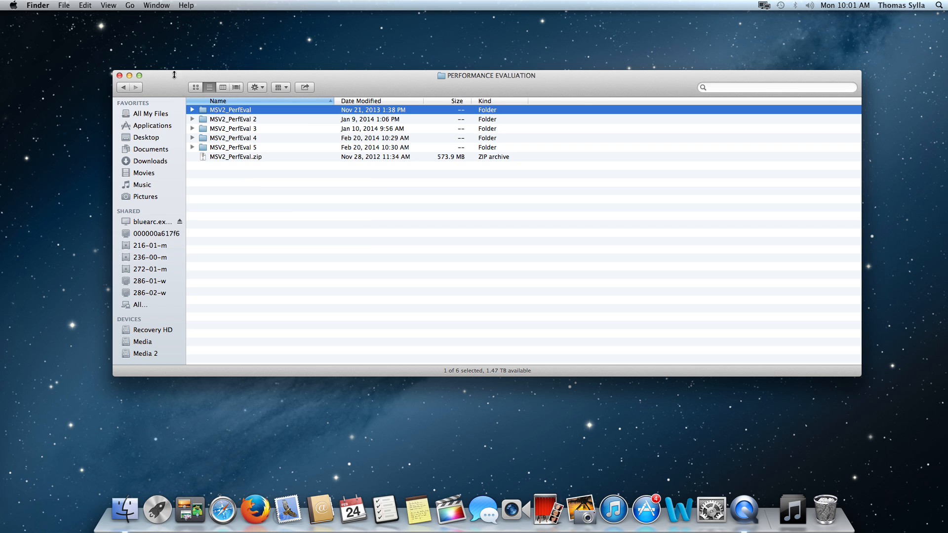
# Step: Close the server window and paste the copied MSV2_PerfEval folder onto the desktop
pyautogui.click(119, 75)
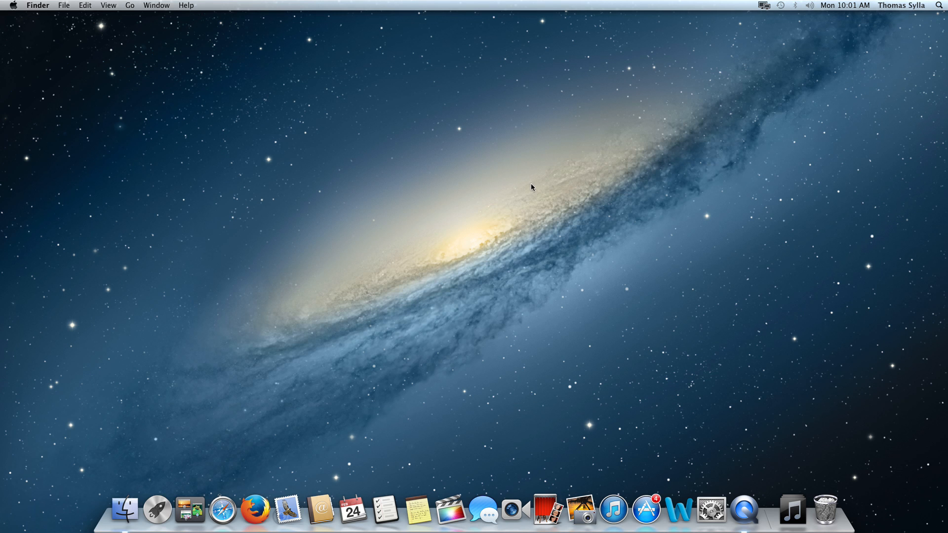
pyautogui.press('super+k')
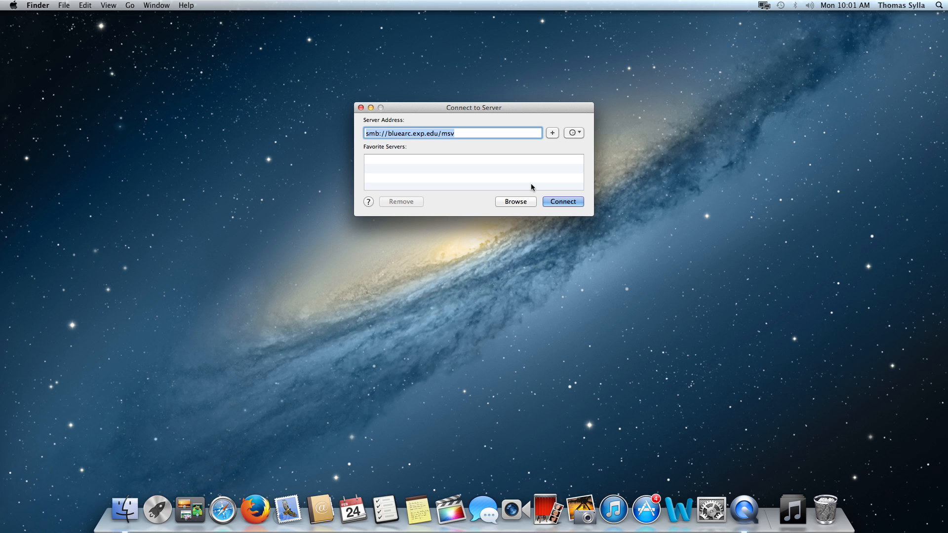
pyautogui.click(361, 107)
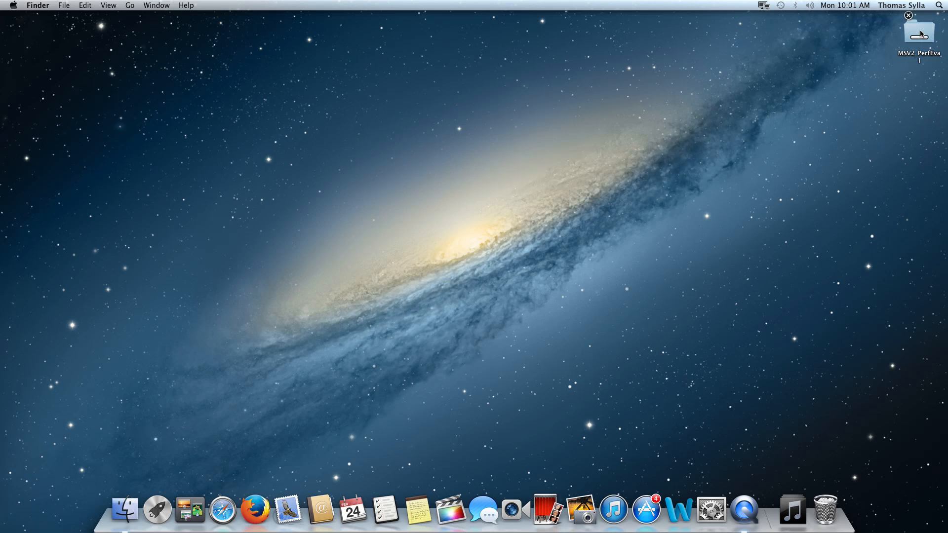
# Step: Check the contents of the desktop's MSV2_PerfEval folder, including MSV2PerfEval_FCPX.pdf, and close its window
pyautogui.doubleClick(919, 33)
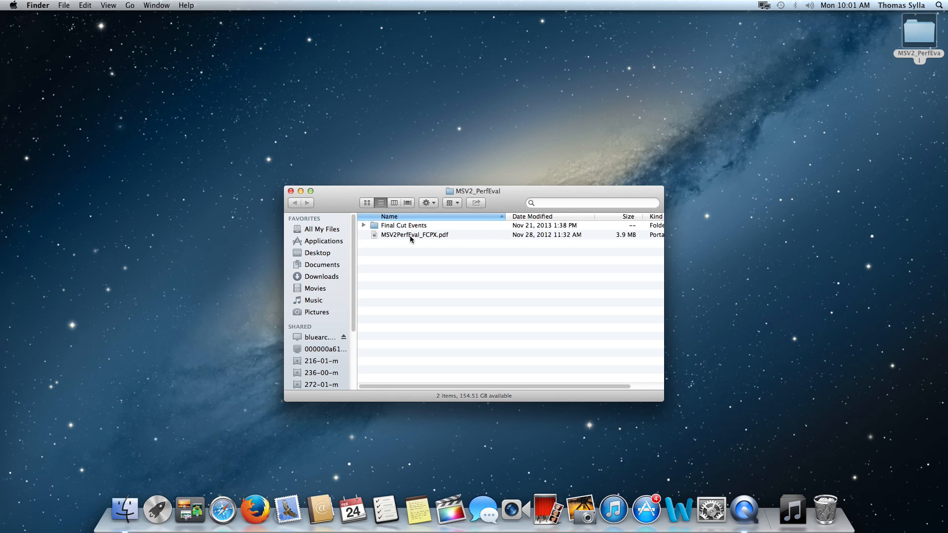
pyautogui.click(374, 236)
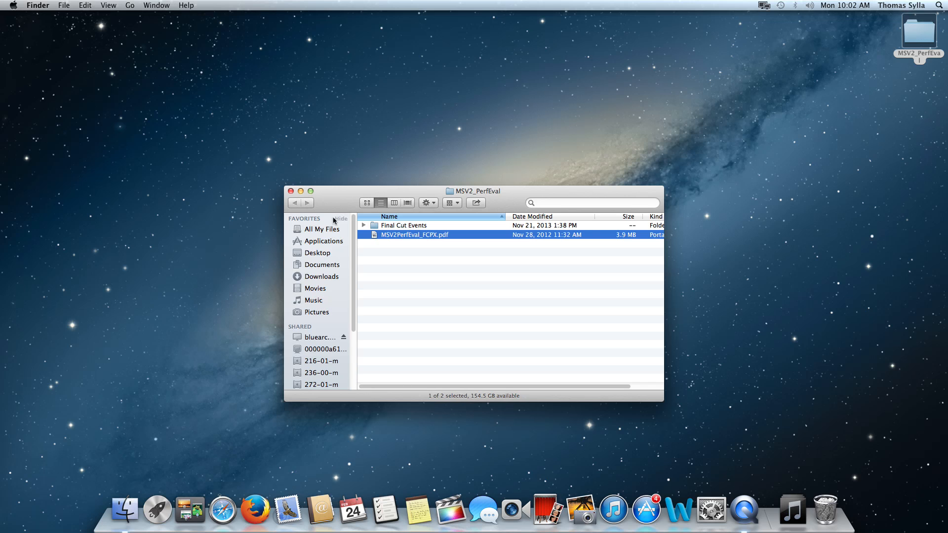
pyautogui.click(290, 191)
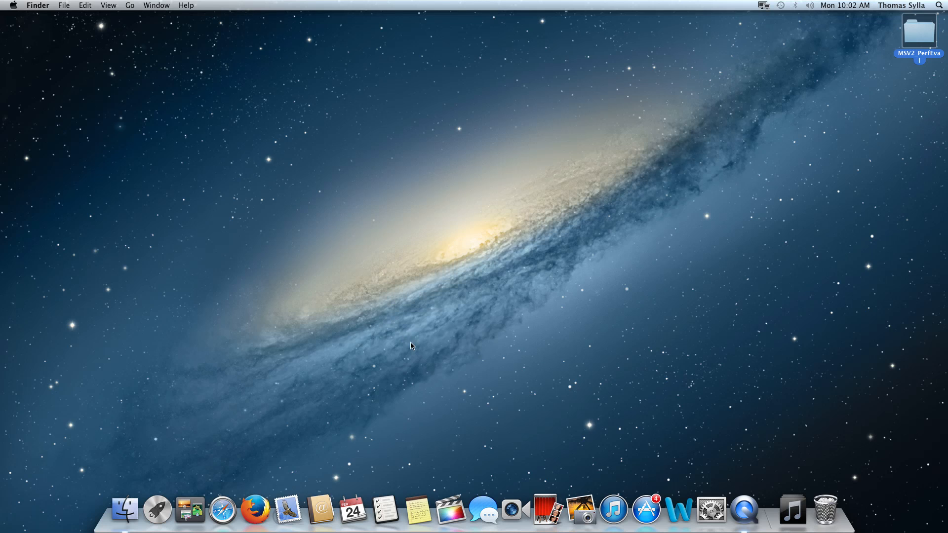
# Step: Launch Final Cut Pro from the recent applications and continue past the graphics configuration warning
pyautogui.click(14, 6)
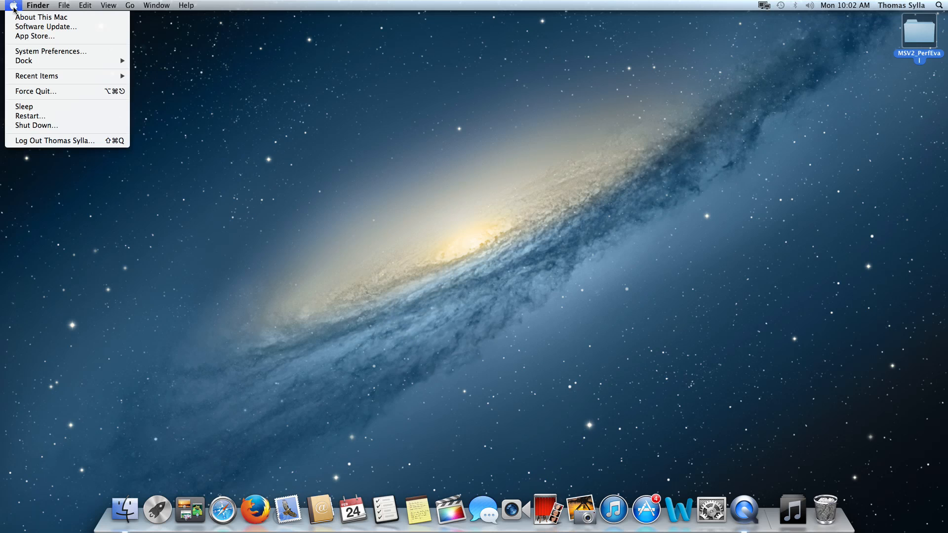
pyautogui.moveTo(30, 76)
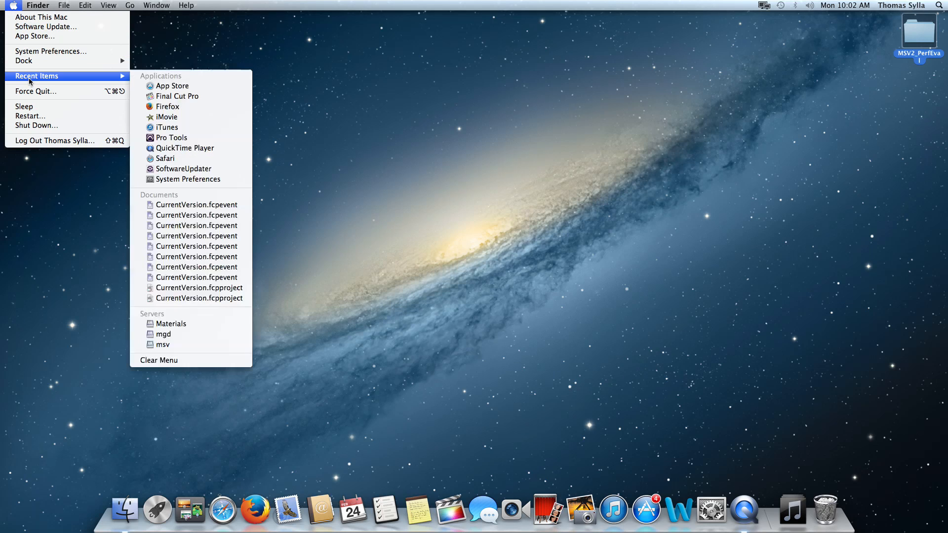
pyautogui.click(175, 96)
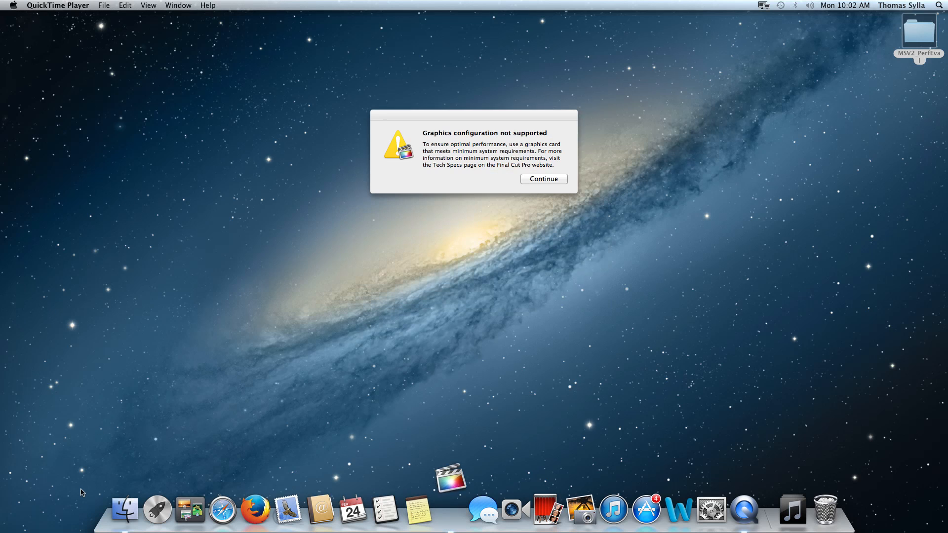
pyautogui.click(546, 181)
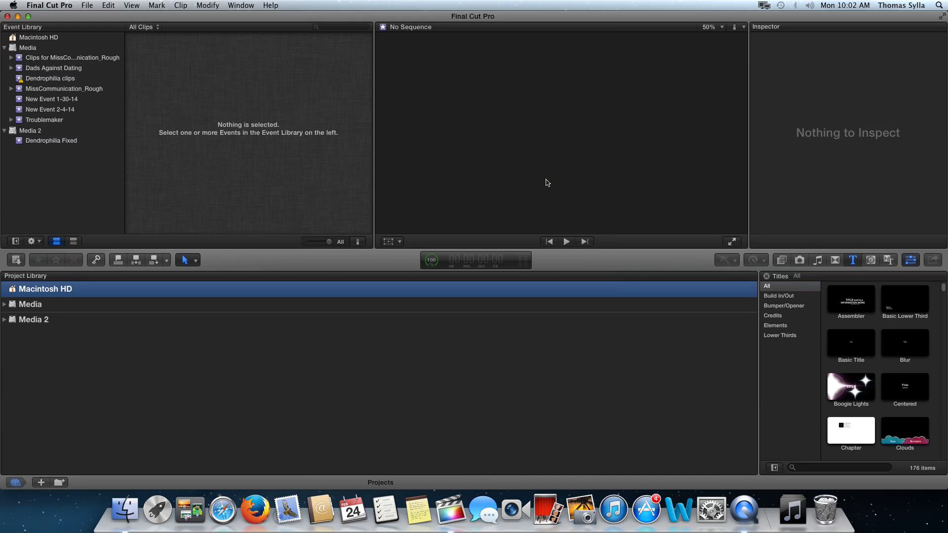
pyautogui.click(498, 173)
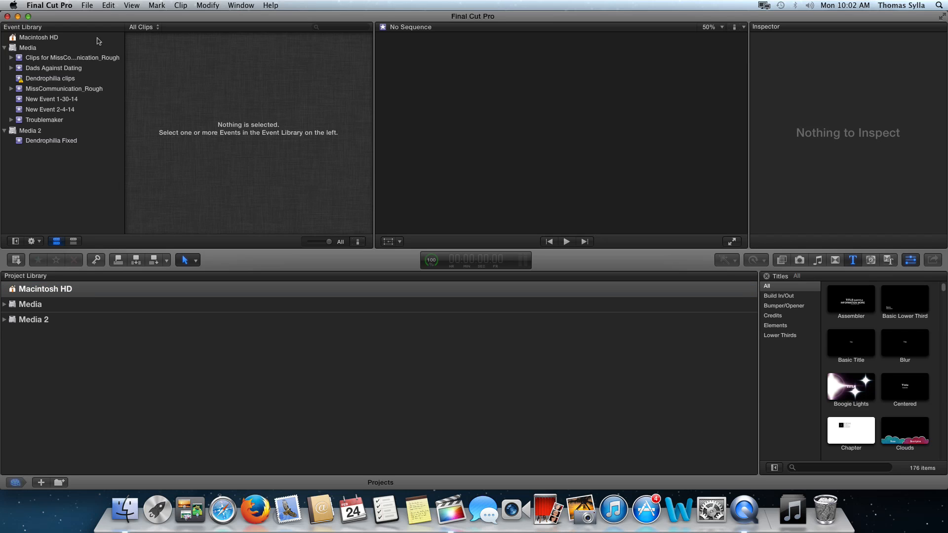
# Step: Start a media import and select the Final Cut Events folder inside MSV2_PerfEval on the Desktop
pyautogui.click(88, 6)
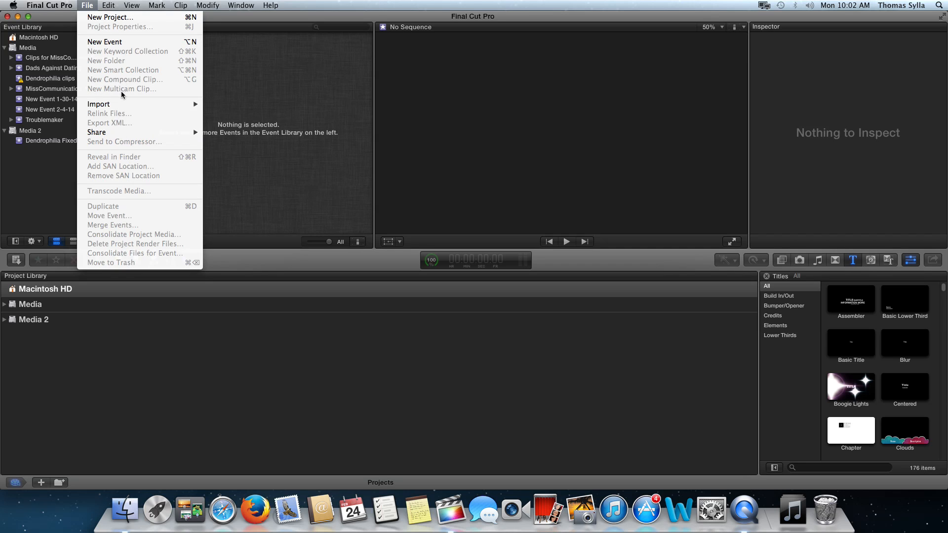
pyautogui.moveTo(126, 104)
pyautogui.click(225, 104)
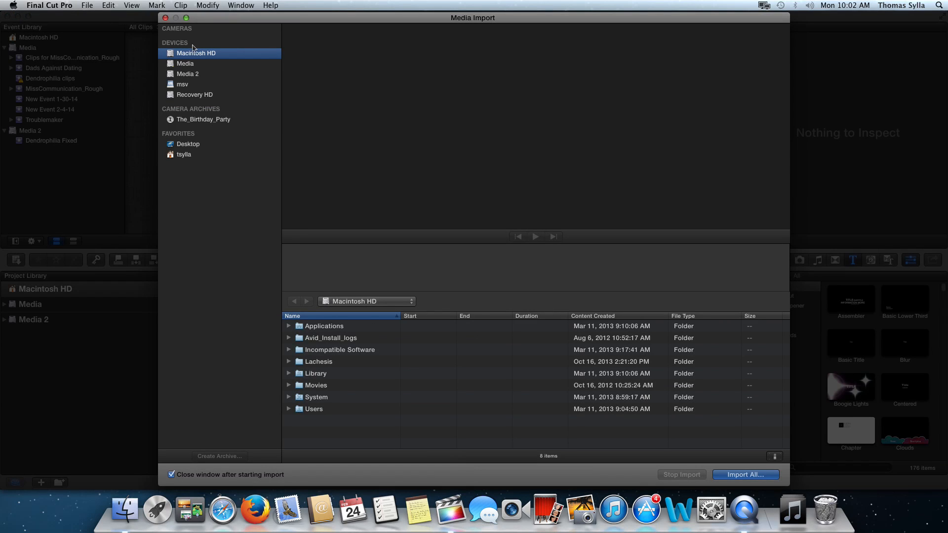
pyautogui.click(191, 146)
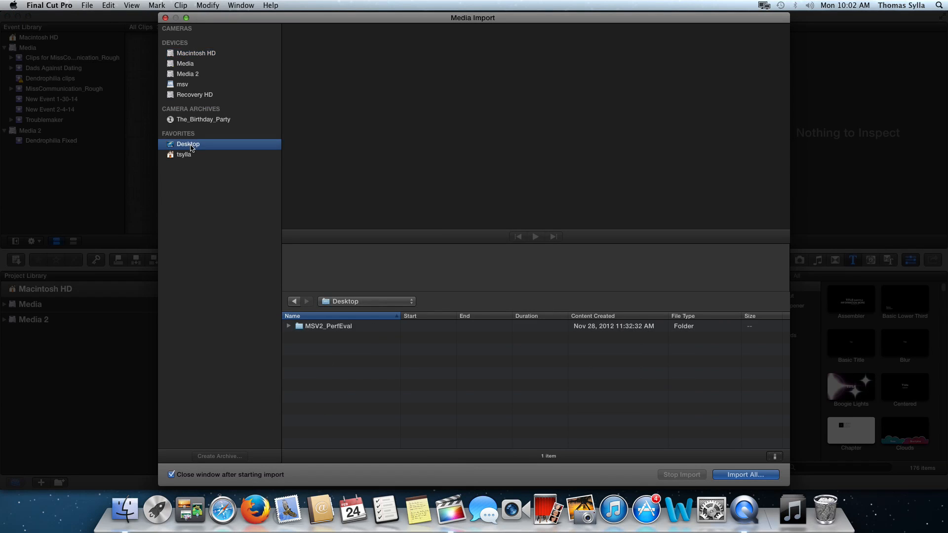
pyautogui.click(289, 327)
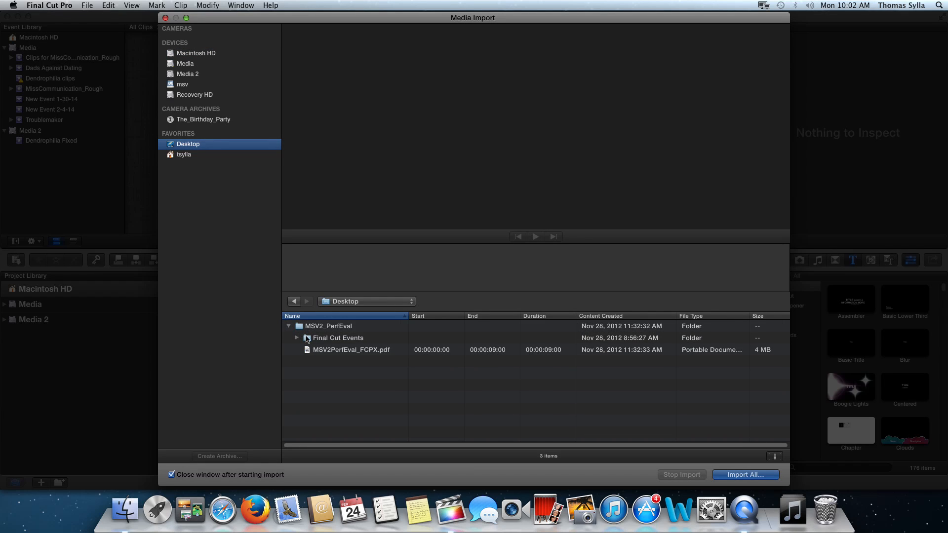
pyautogui.click(307, 339)
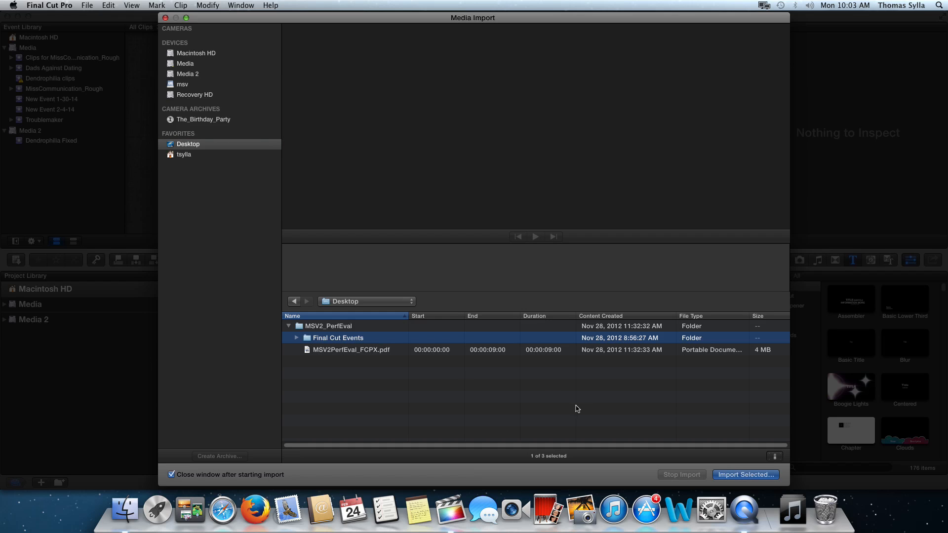
# Step: Import the selected folder into a new event named Zero to Hero, saved to Media 2, without creating proxy media
pyautogui.click(735, 475)
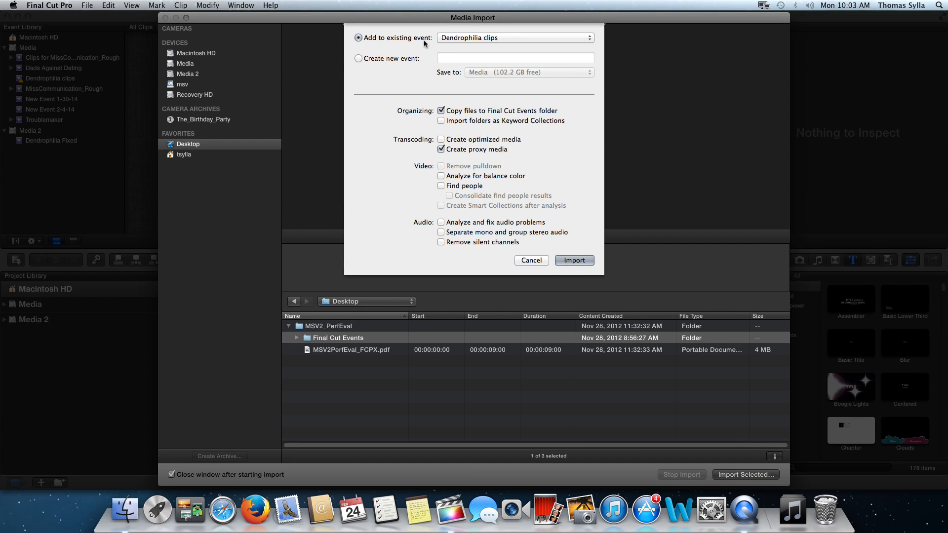
pyautogui.click(360, 59)
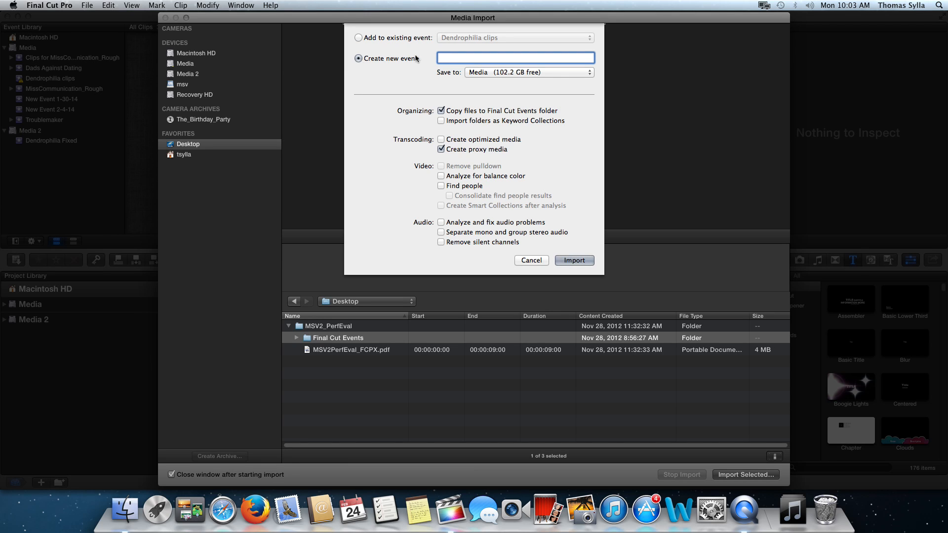
pyautogui.write('Zero to Hero')
pyautogui.click(518, 73)
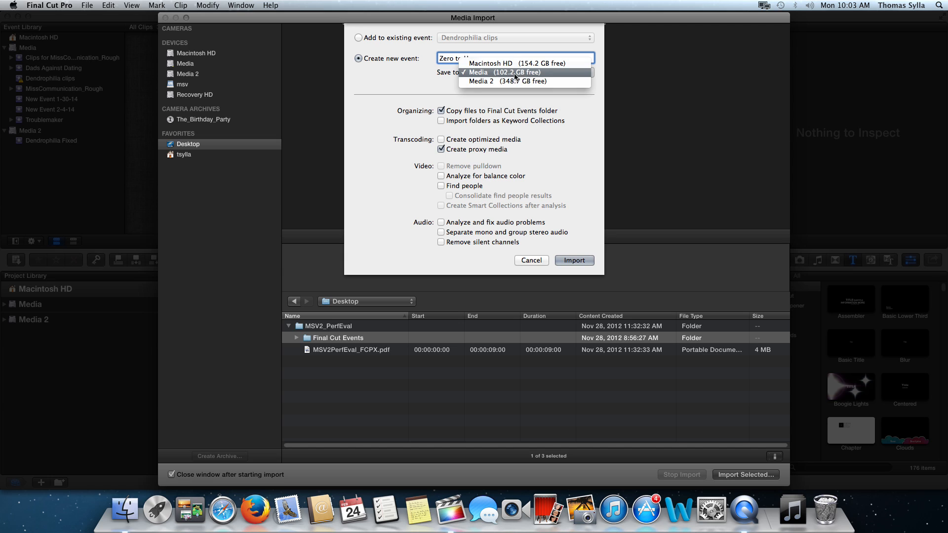
pyautogui.click(542, 82)
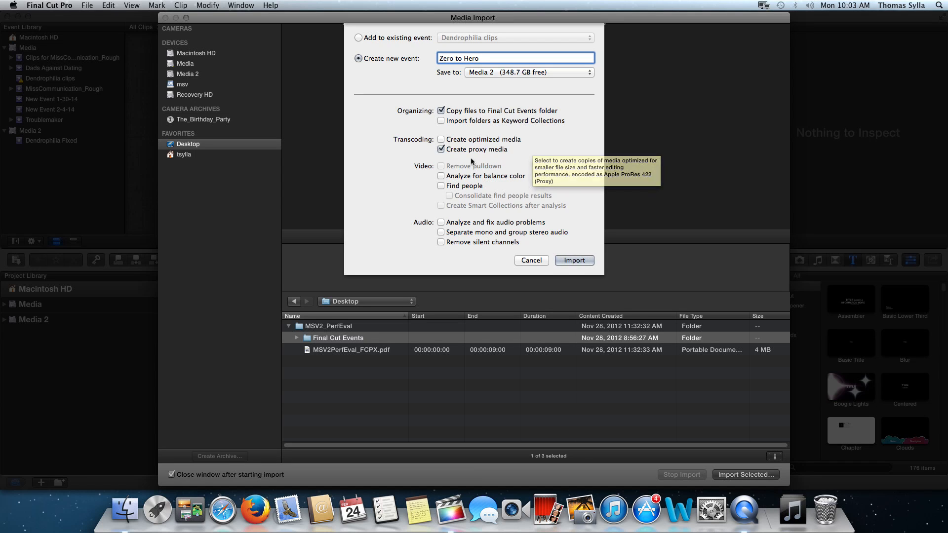
pyautogui.click(441, 149)
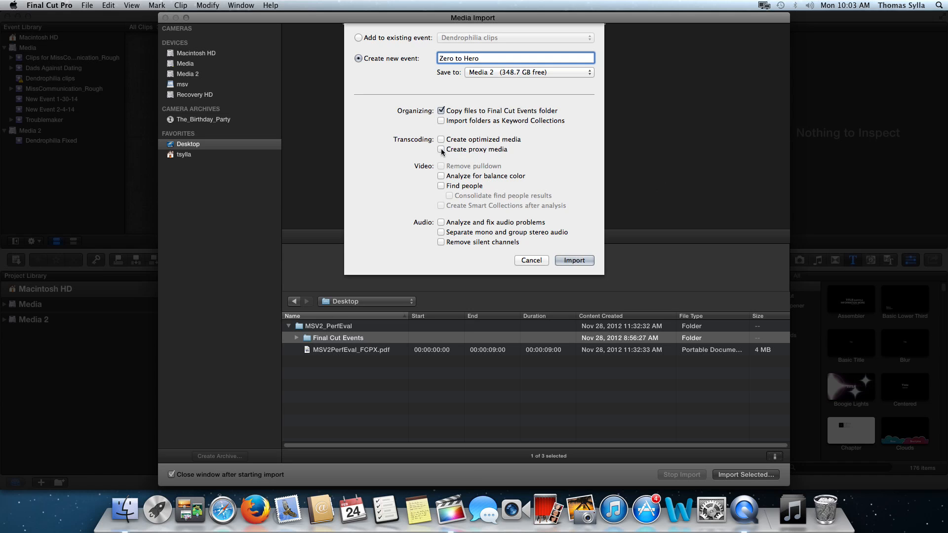
pyautogui.click(574, 261)
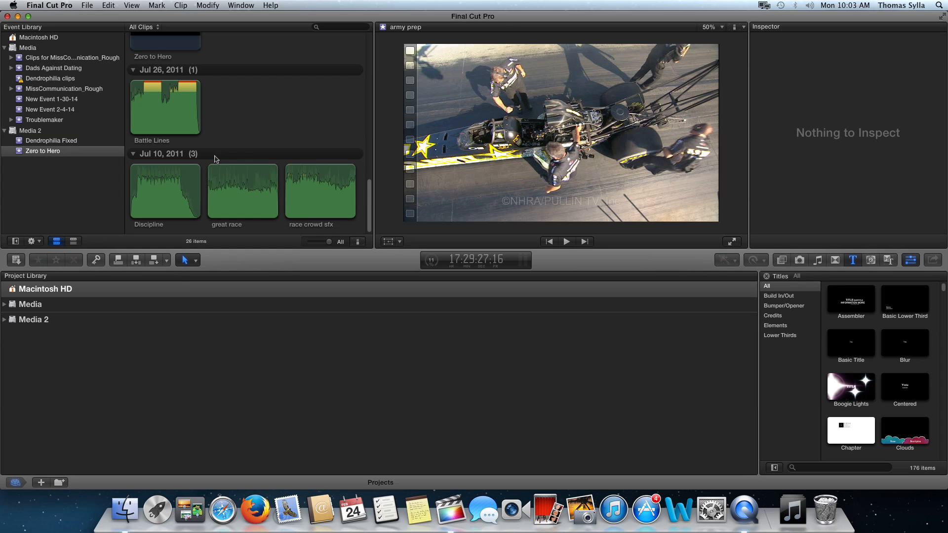
# Step: Create a new project named Zero to Hero_v01 with Zero to Hero as its default event
pyautogui.moveTo(368, 197); pyautogui.dragTo(370, 39)
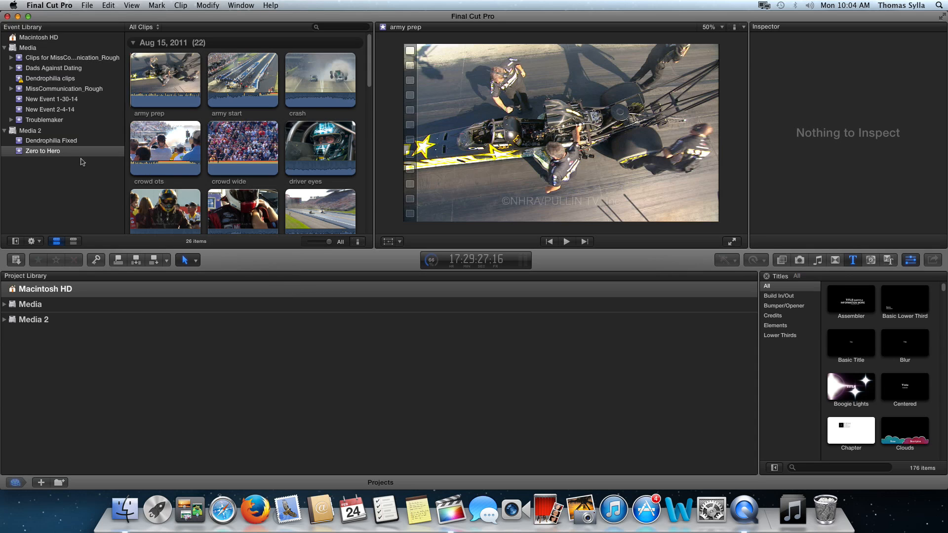
pyautogui.click(88, 6)
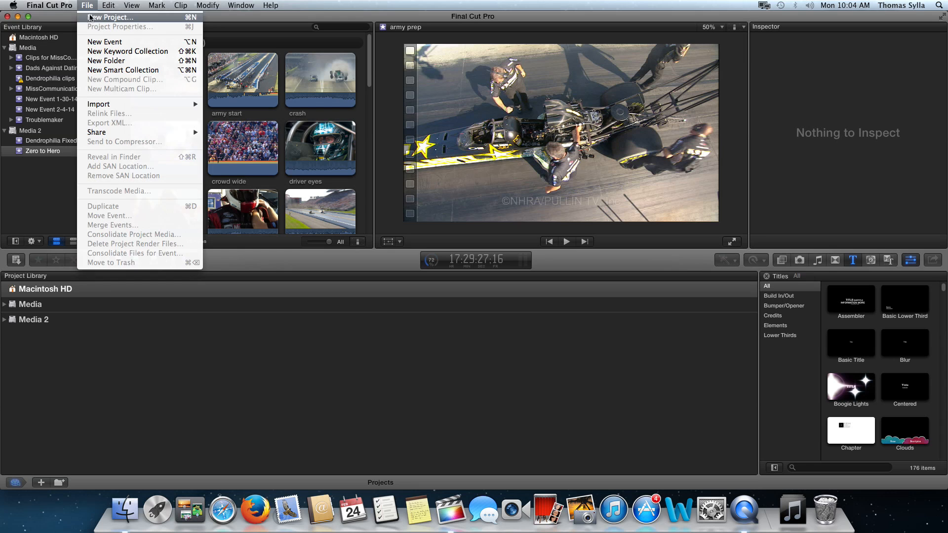
pyautogui.click(92, 18)
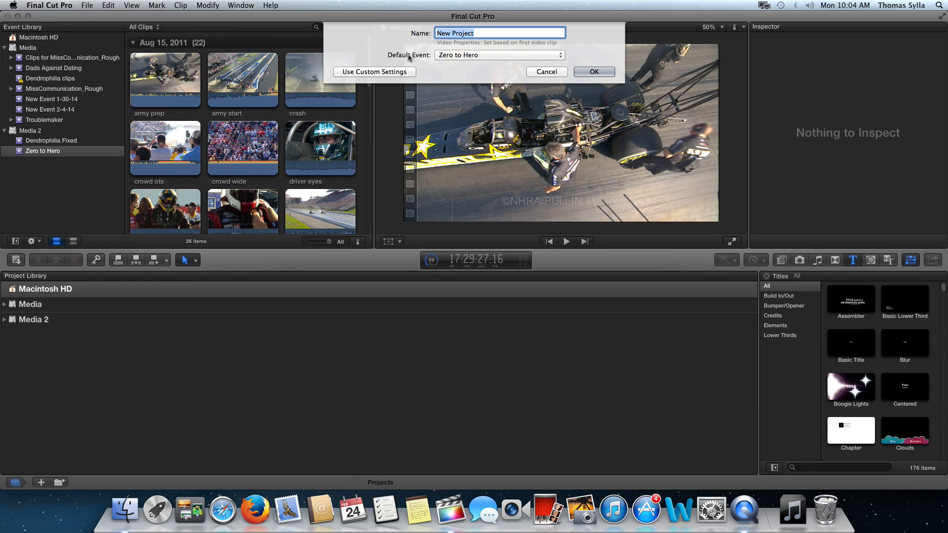
pyautogui.write('Zero to Hero ')
pyautogui.write('v01')
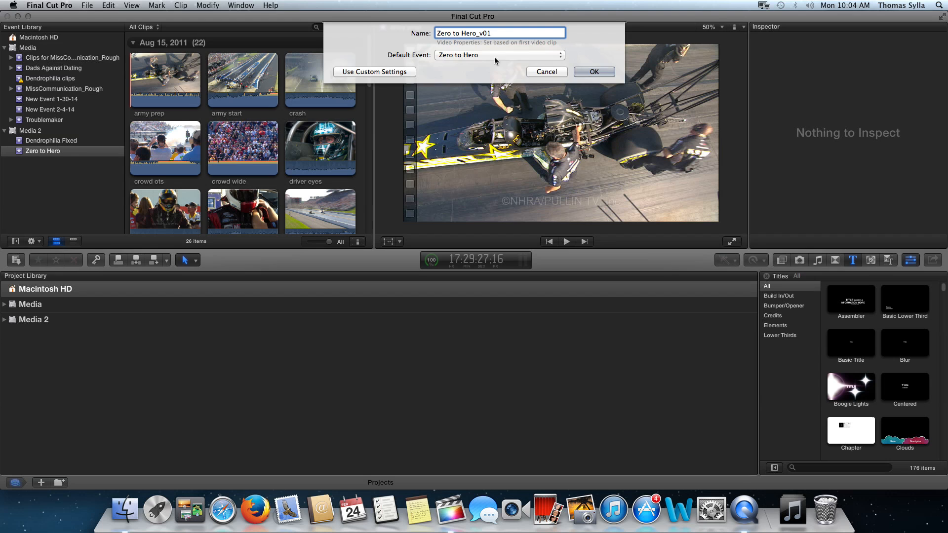
pyautogui.click(601, 72)
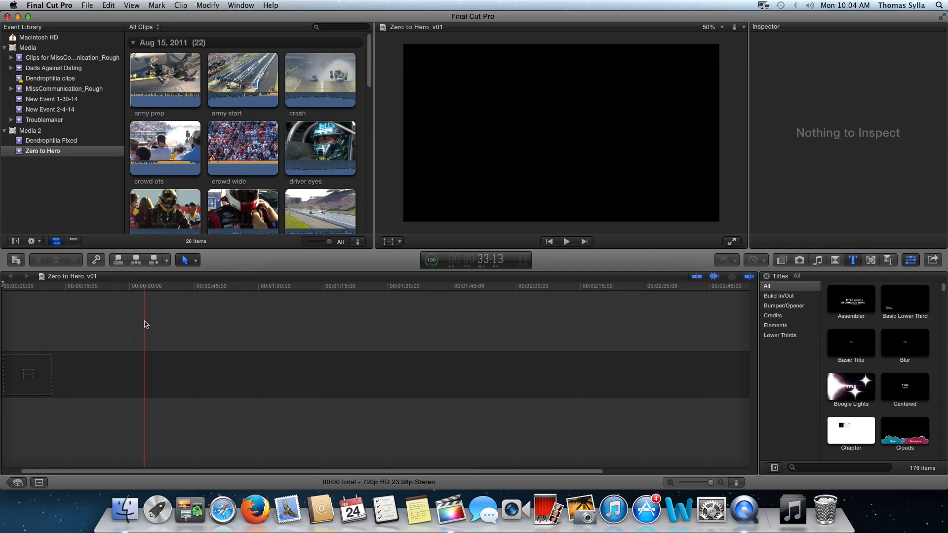
# Step: Look through the clips in the Zero to Hero event to tell B-roll footage from interviews
pyautogui.click(355, 74)
pyautogui.scroll(-1, 346, 81)
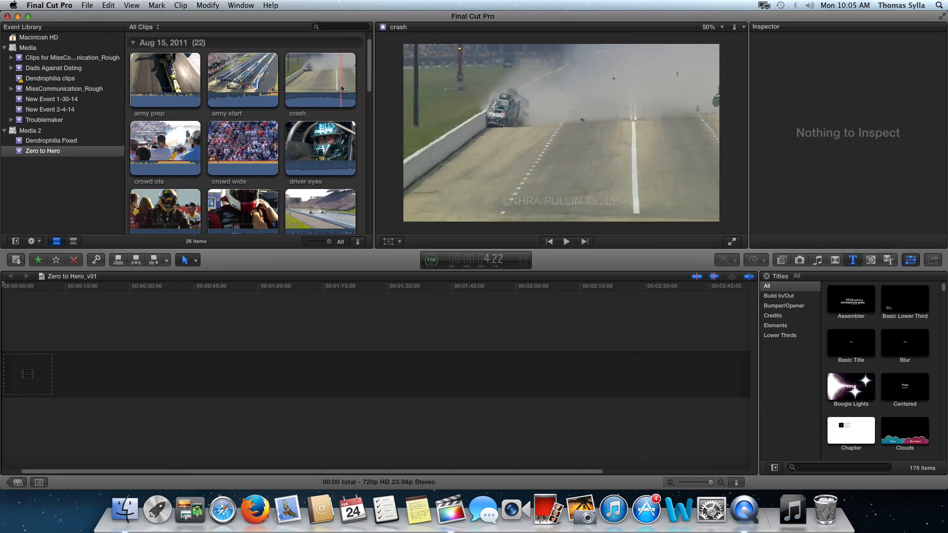
pyautogui.scroll(-5, 342, 88)
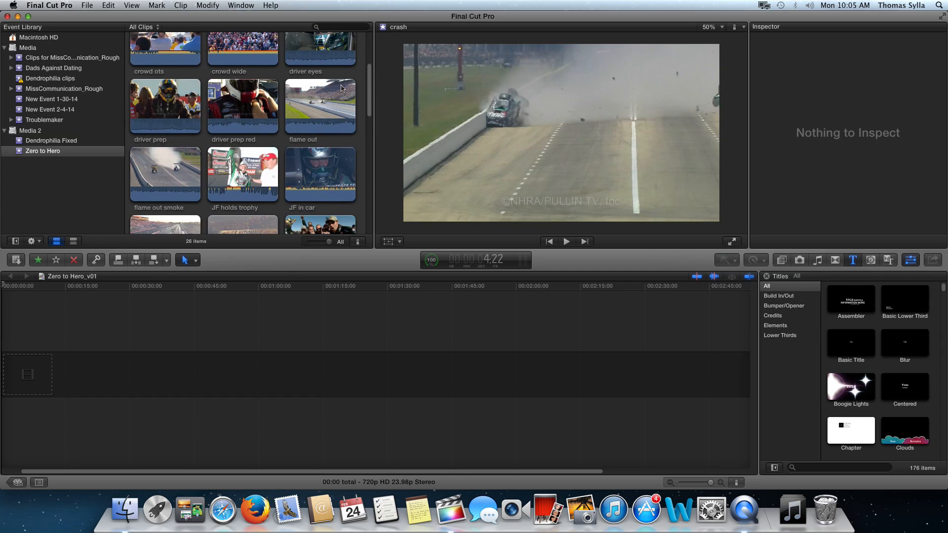
pyautogui.scroll(-3, 331, 104)
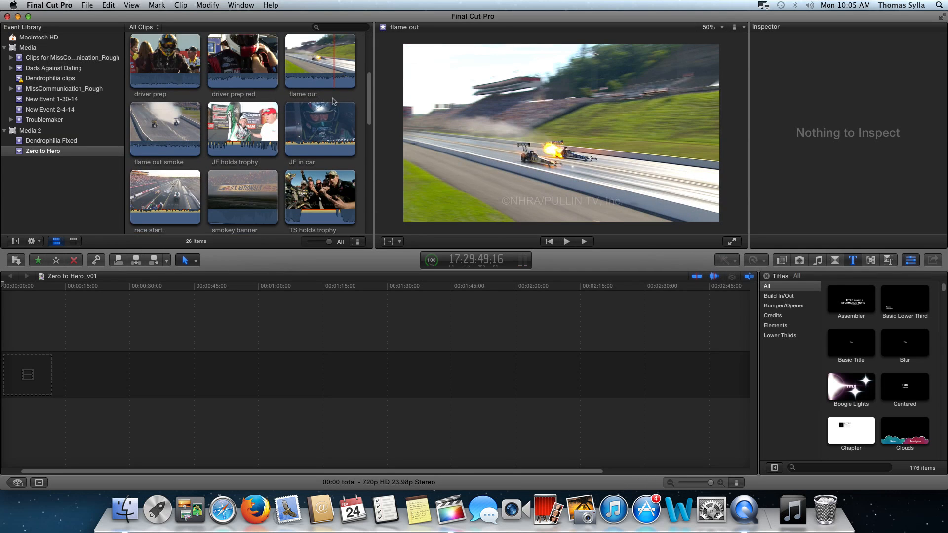
pyautogui.scroll(-5, 324, 119)
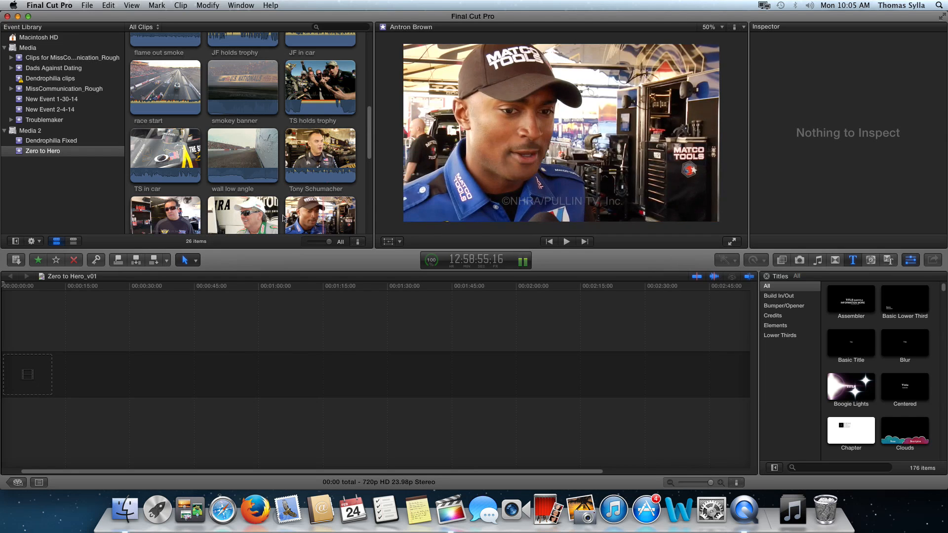
pyautogui.scroll(-5, 368, 171)
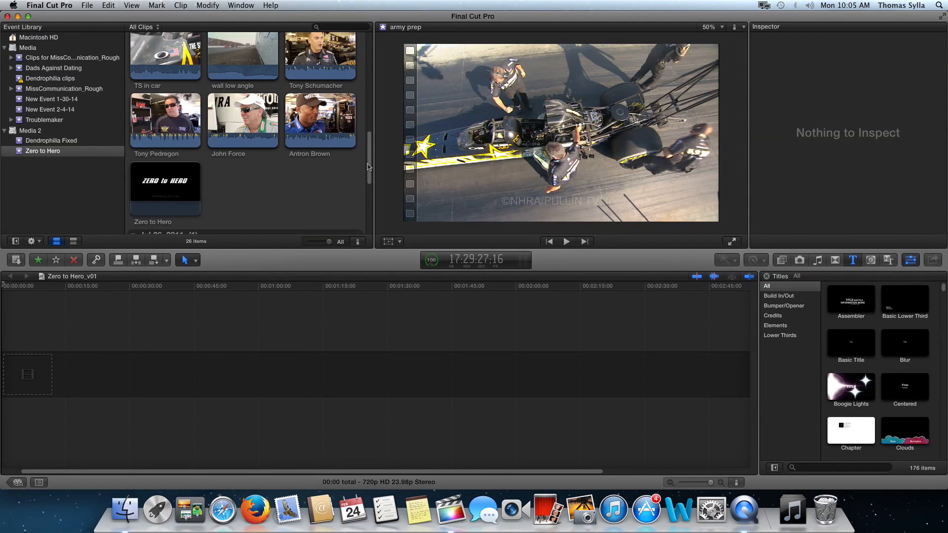
pyautogui.moveTo(367, 171); pyautogui.dragTo(369, 30)
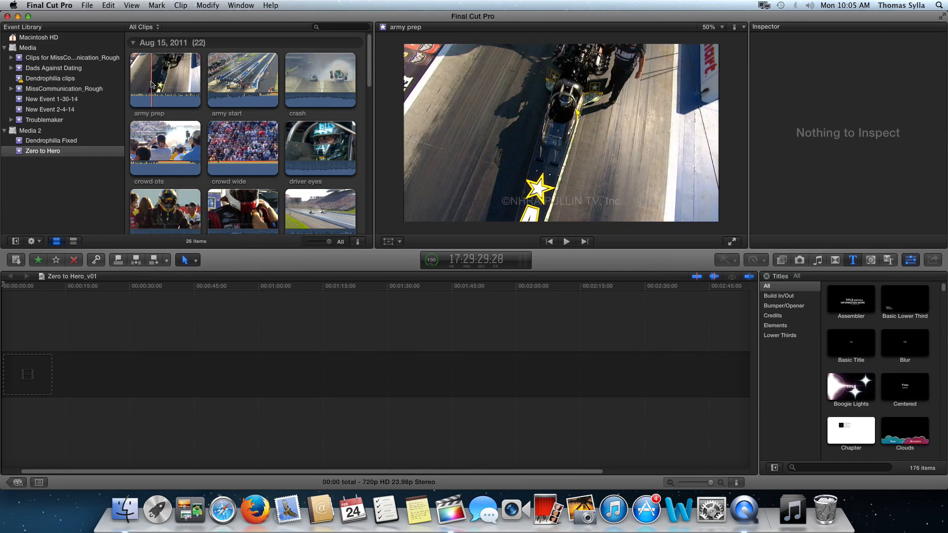
# Step: Assign the keyword B Roll to all clips from army prep through wall low angle
pyautogui.click(151, 84)
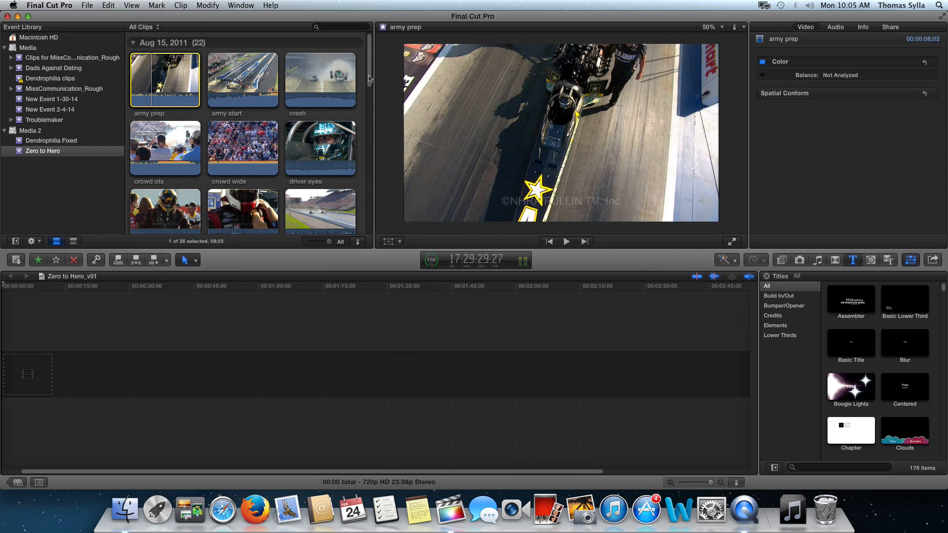
pyautogui.moveTo(368, 79); pyautogui.dragTo(370, 151)
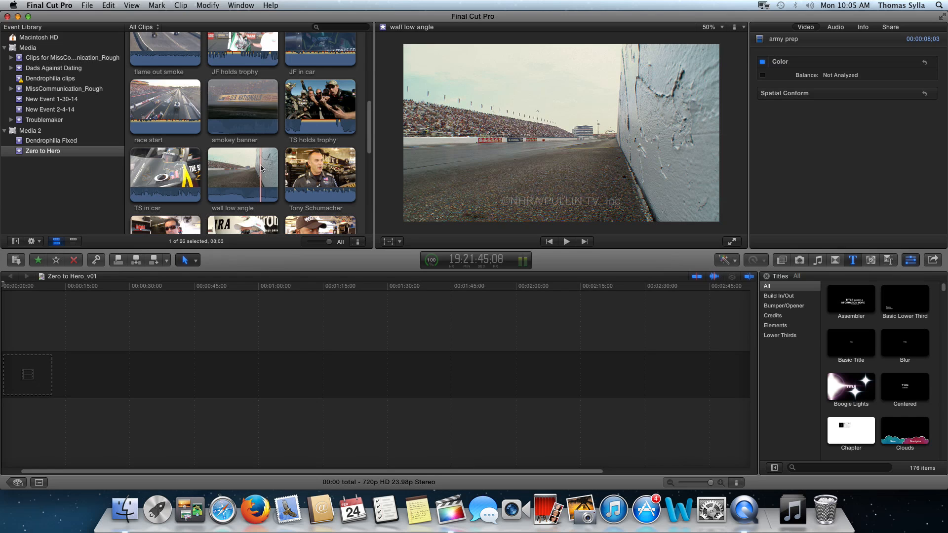
pyautogui.keyDown('shift'); pyautogui.click(262, 169); pyautogui.keyUp('shift')
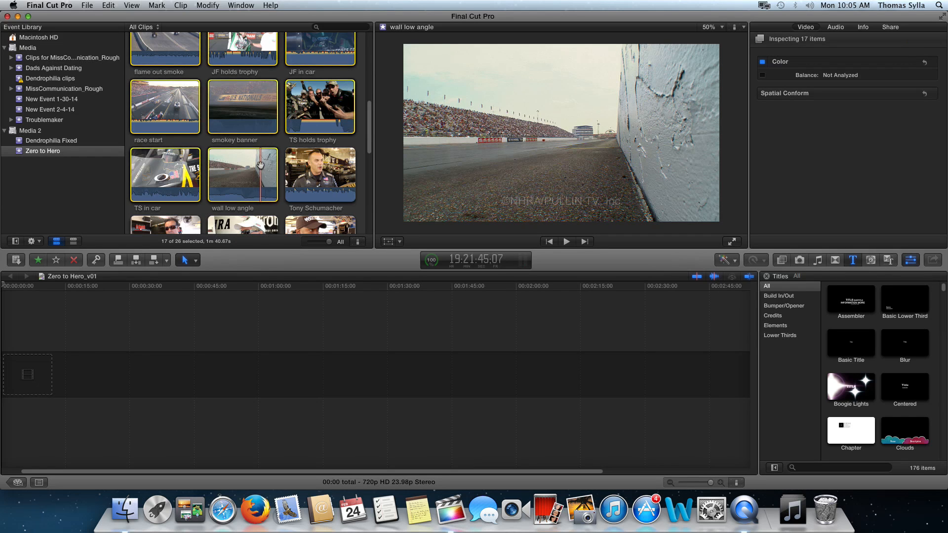
pyautogui.press('super+k')
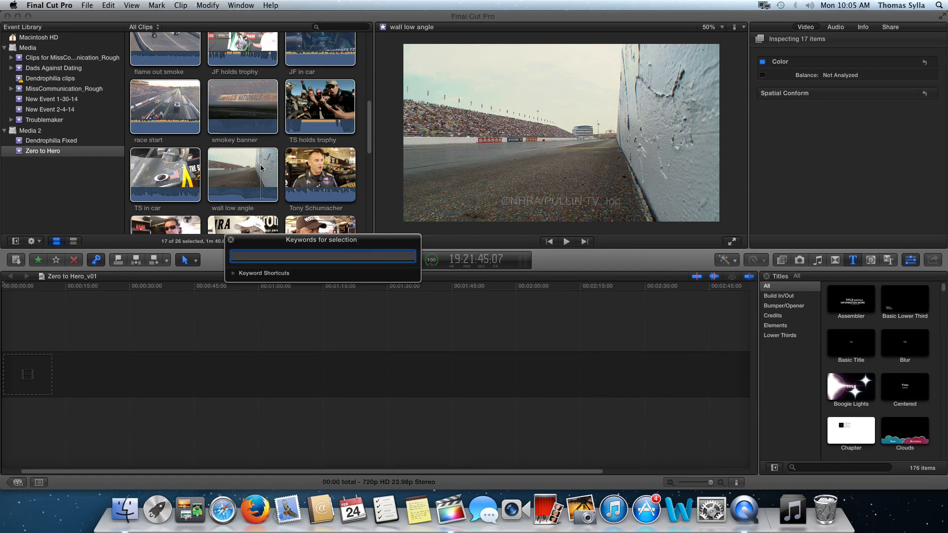
pyautogui.write('B Roll')
pyautogui.press('Return')
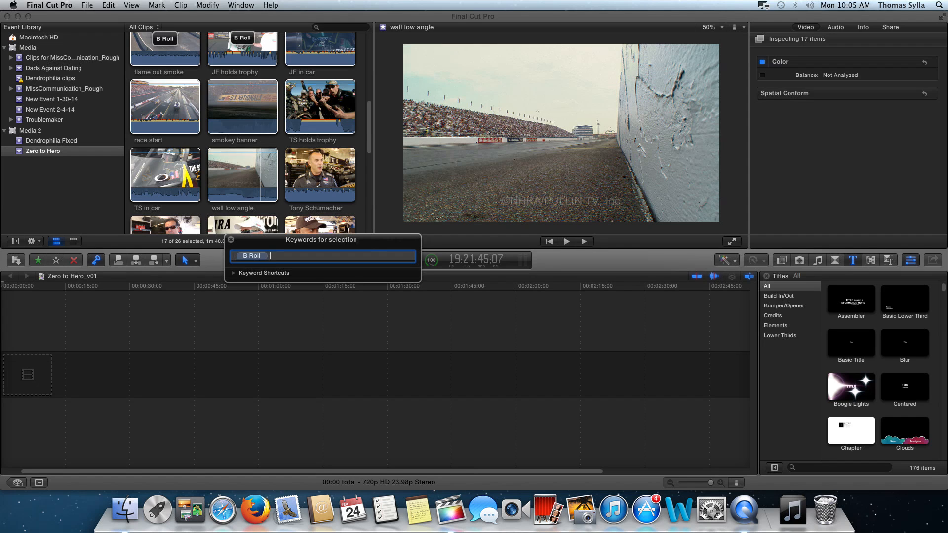
pyautogui.scroll(5, 258, 162)
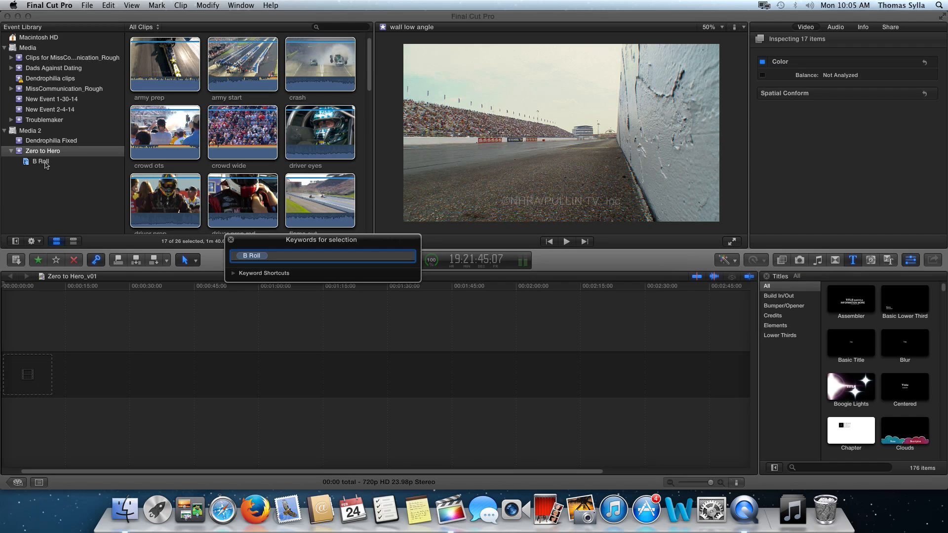
pyautogui.press('Return')
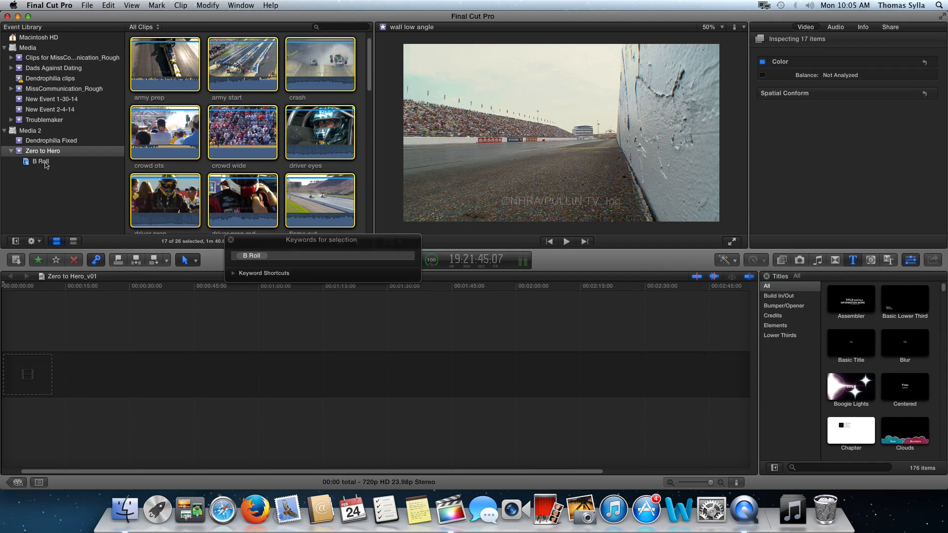
# Step: Examine the contents of the B Roll keyword collection through to its last clip
pyautogui.click(41, 161)
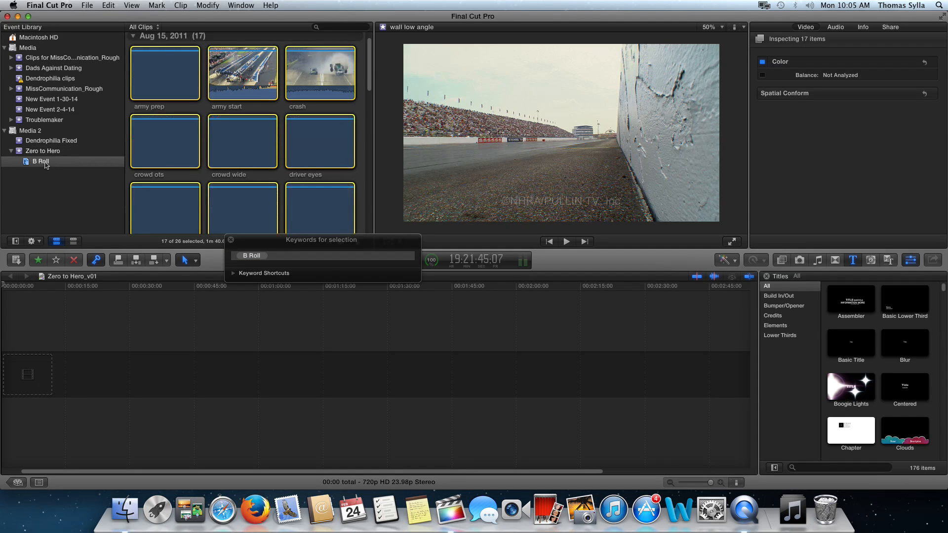
pyautogui.click(205, 163)
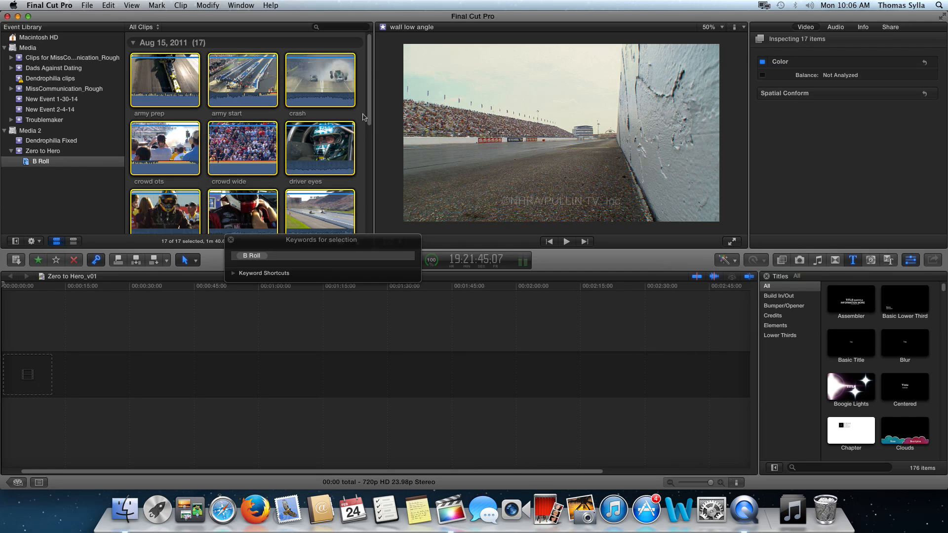
pyautogui.scroll(-5, 368, 118)
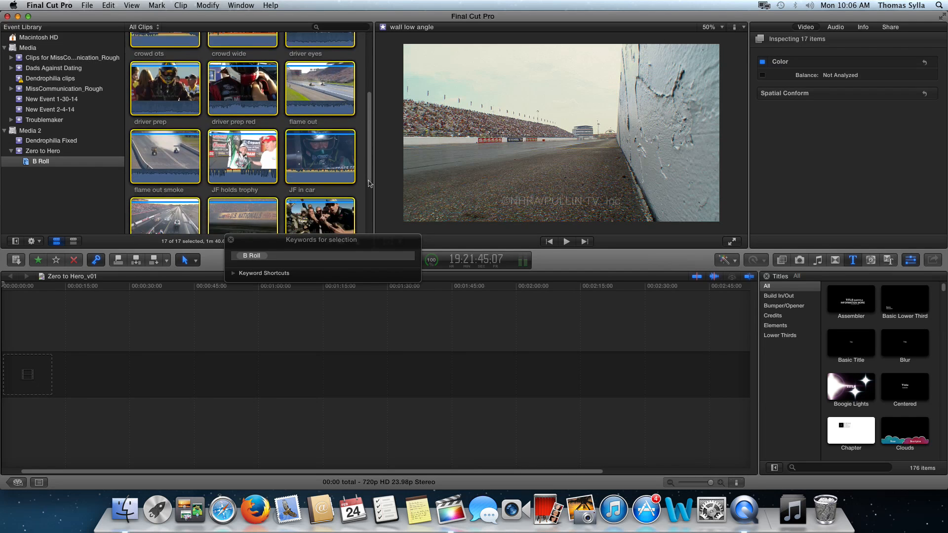
pyautogui.scroll(-2, 367, 212)
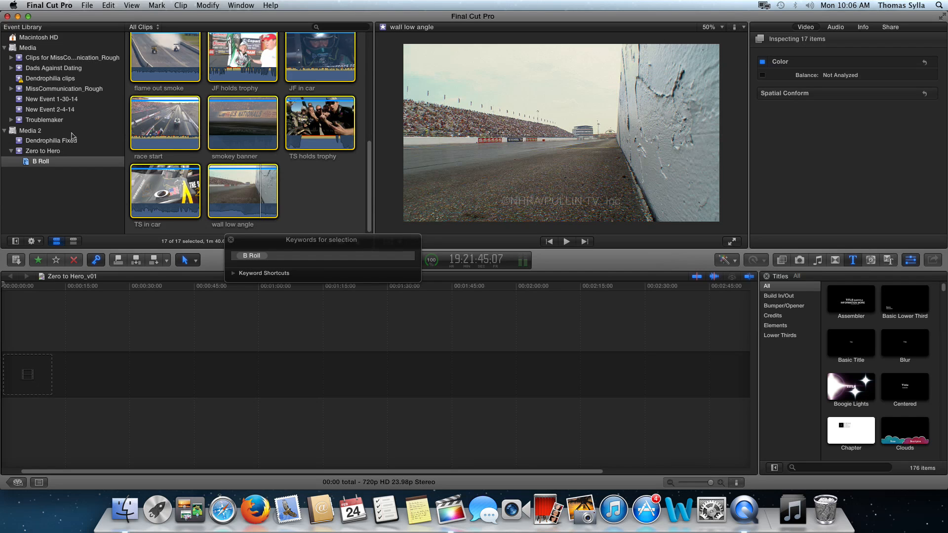
# Step: Assign the keyword Interviews to the four driver interview clips in the Zero to Hero event
pyautogui.click(40, 152)
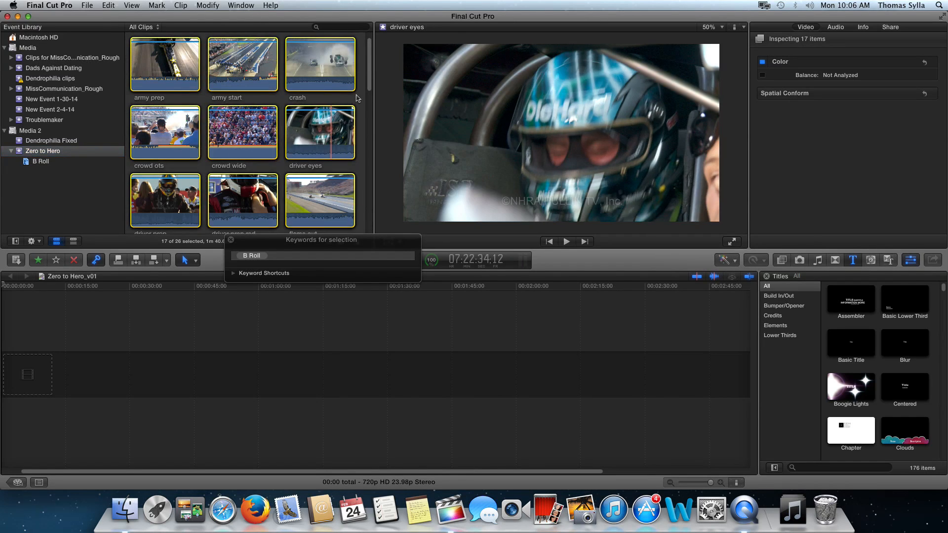
pyautogui.moveTo(371, 85); pyautogui.dragTo(376, 179)
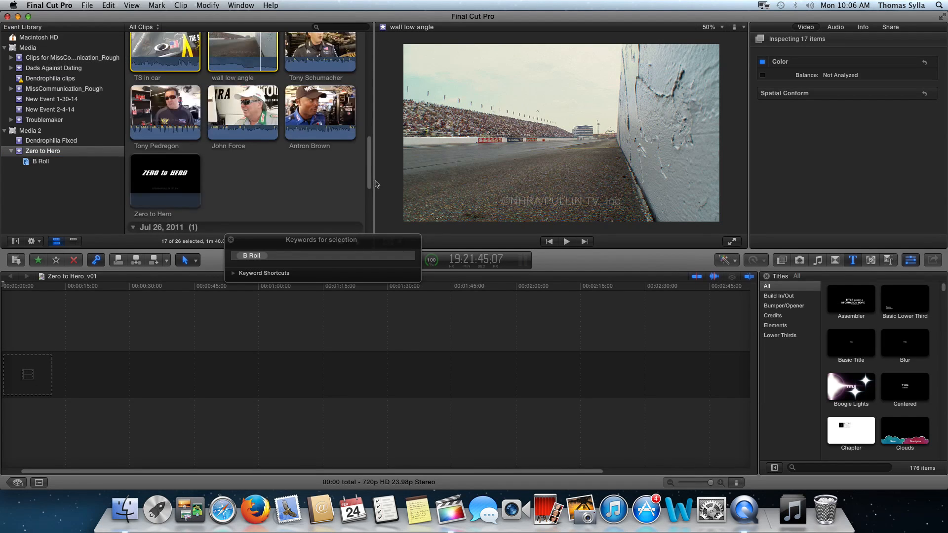
pyautogui.click(325, 75)
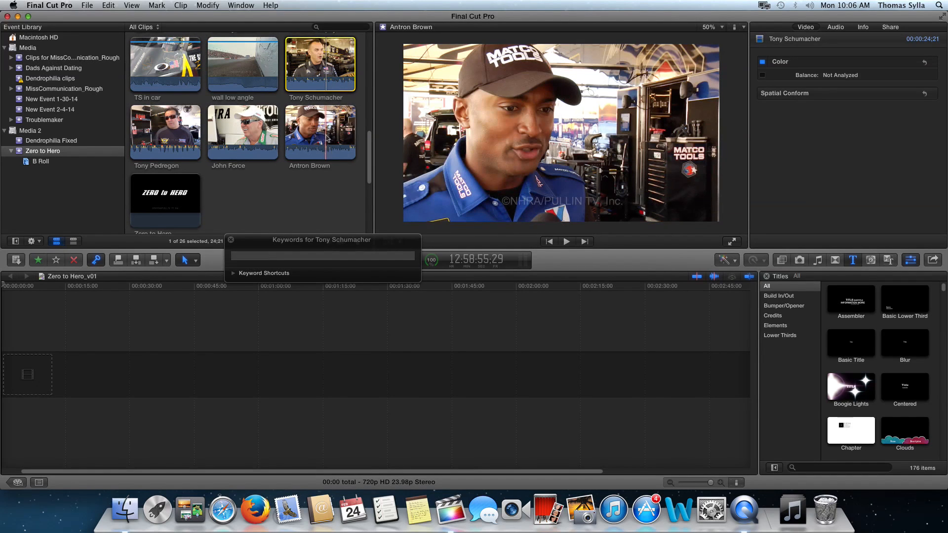
pyautogui.keyDown('shift'); pyautogui.click(326, 135); pyautogui.keyUp('shift')
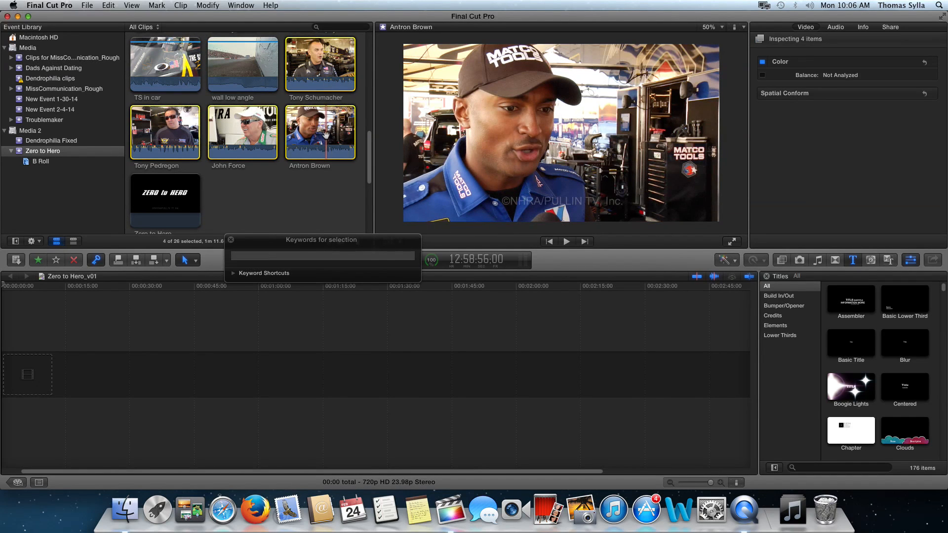
pyautogui.press('super+k')
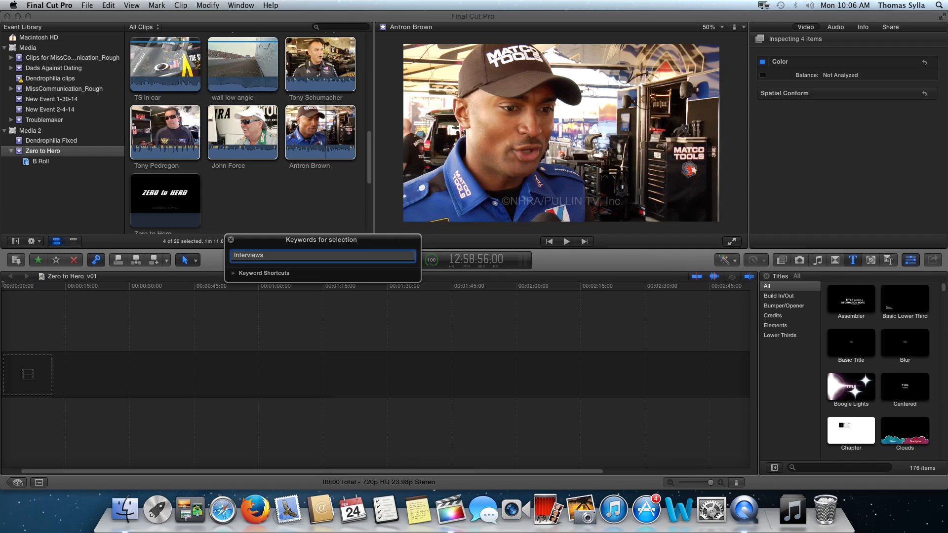
pyautogui.write('Interviews')
pyautogui.press('Return')
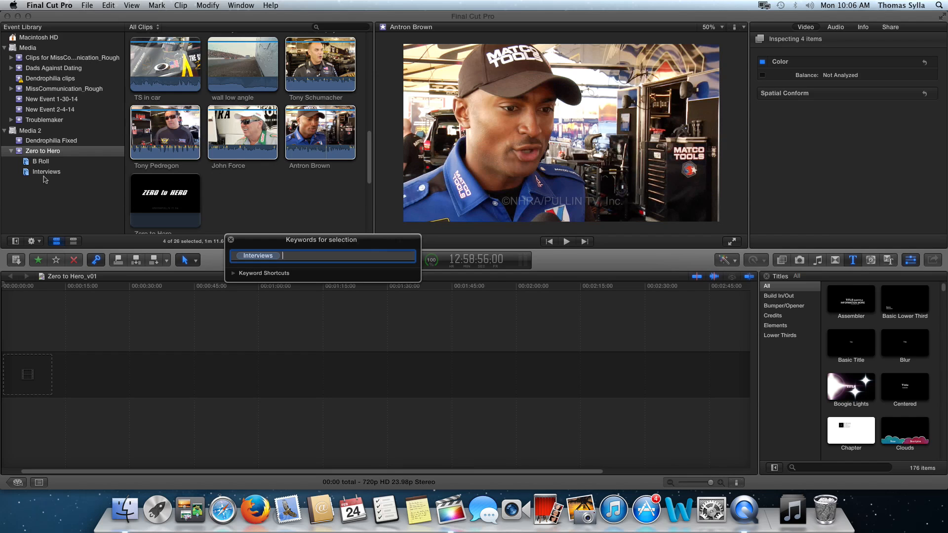
# Step: Show the Interviews keyword collection and close the keyword editor
pyautogui.click(45, 176)
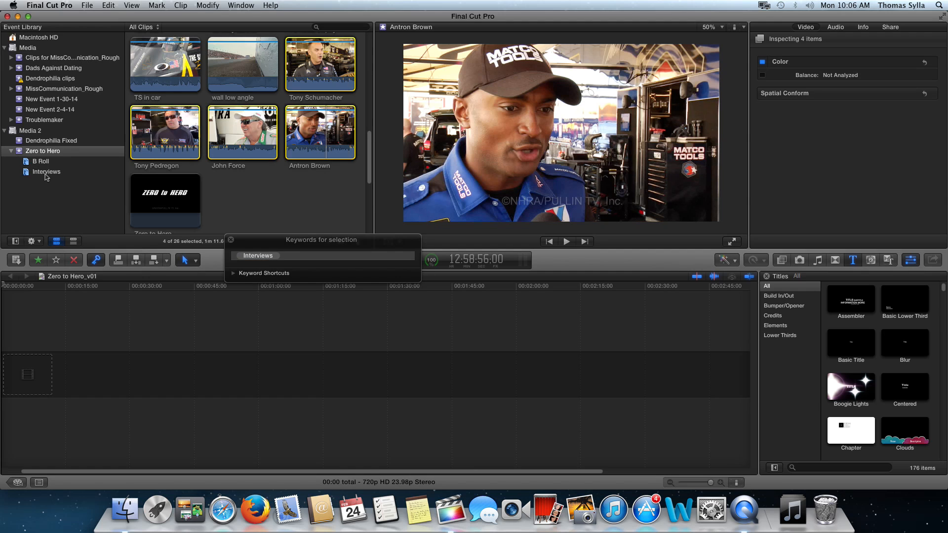
pyautogui.click(49, 175)
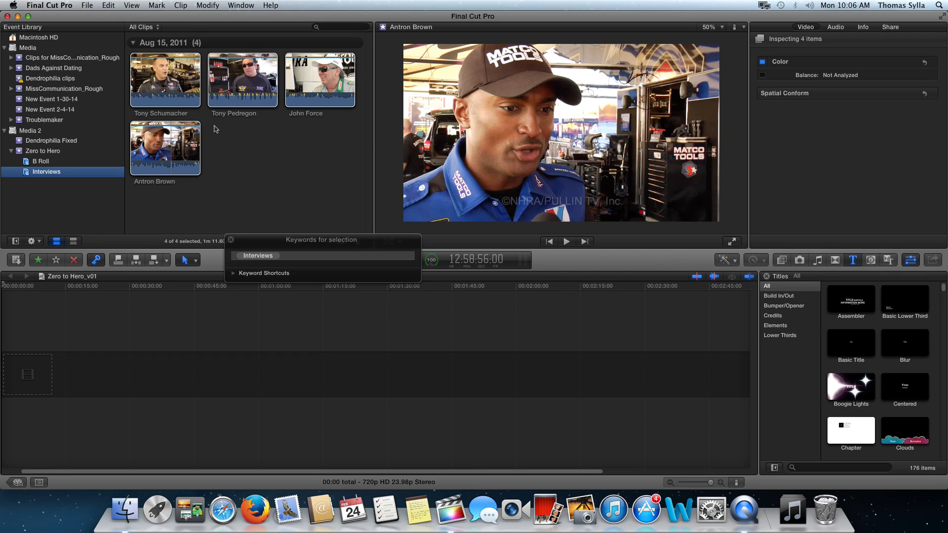
pyautogui.click(232, 242)
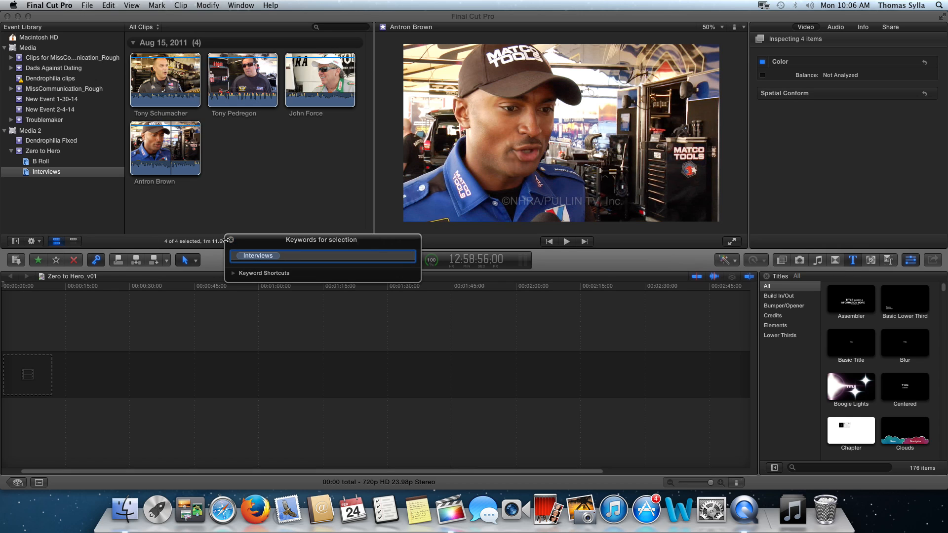
pyautogui.click(230, 240)
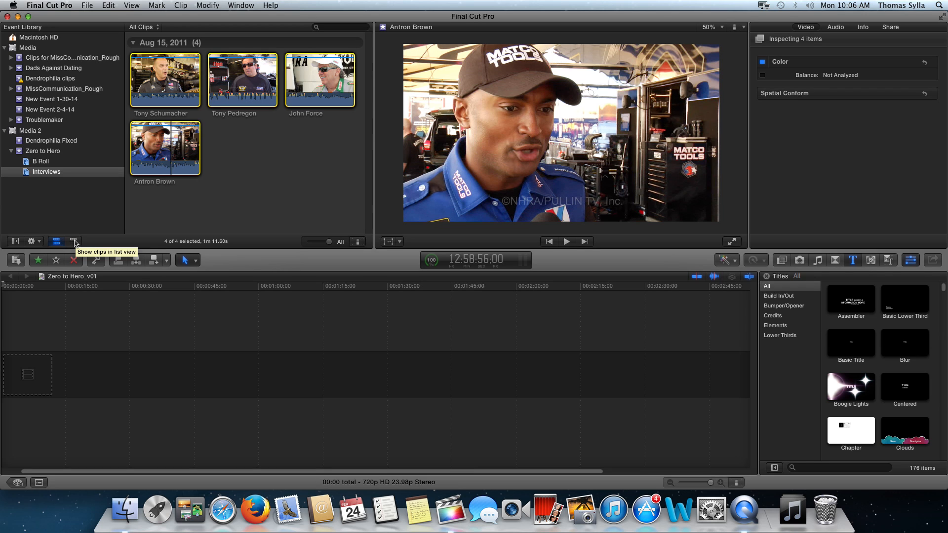
# Step: Switch the Interviews collection to list view and play the first listed interview clip
pyautogui.click(74, 242)
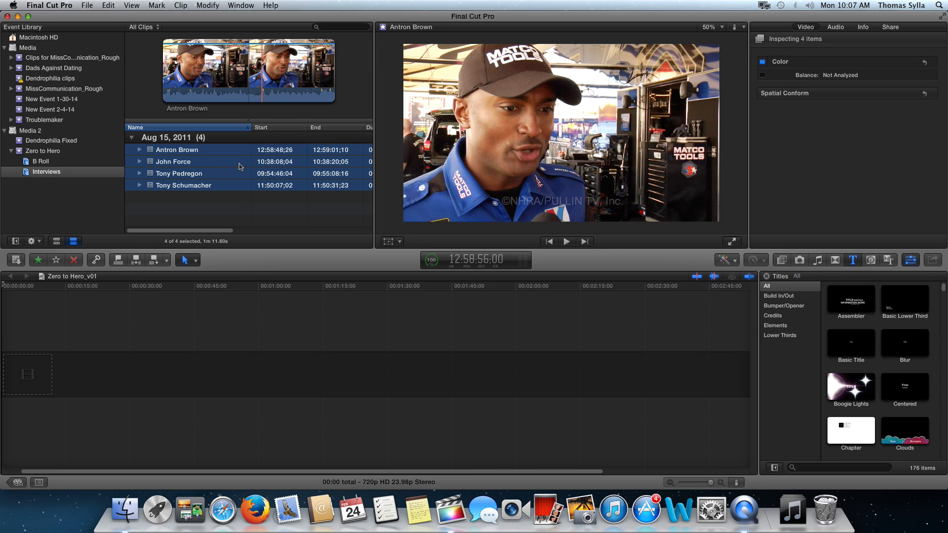
pyautogui.click(186, 93)
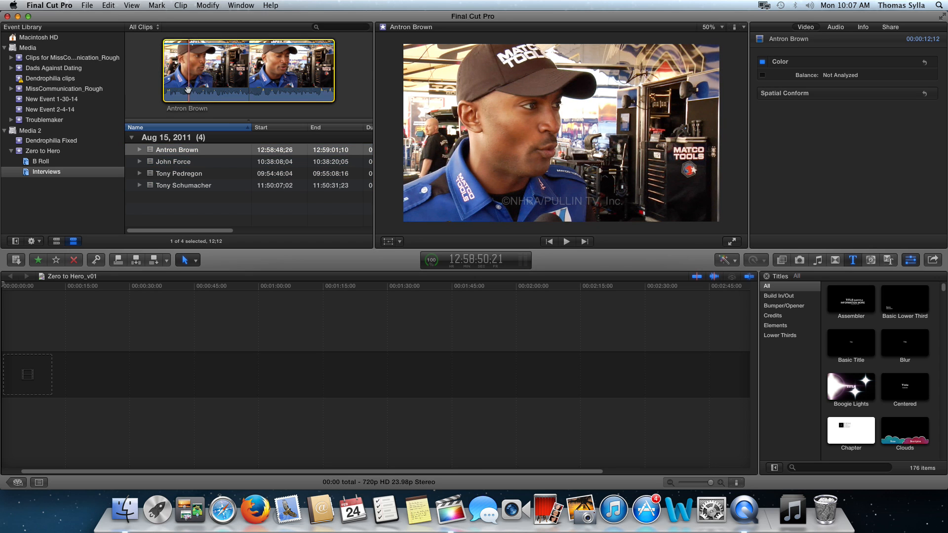
pyautogui.press('space')
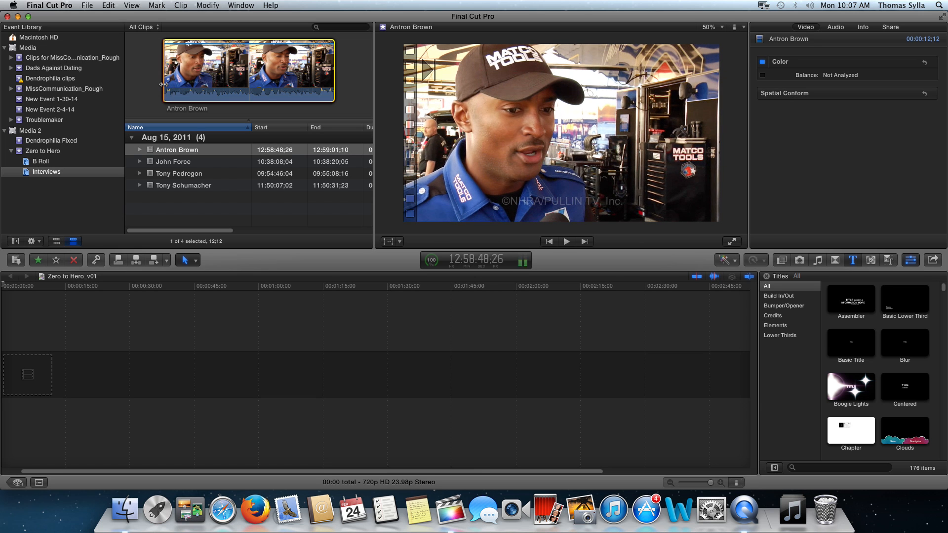
# Step: Select the first interview clip from its start to 12:58:55:12 and mark that range as a favorite
pyautogui.press('space')
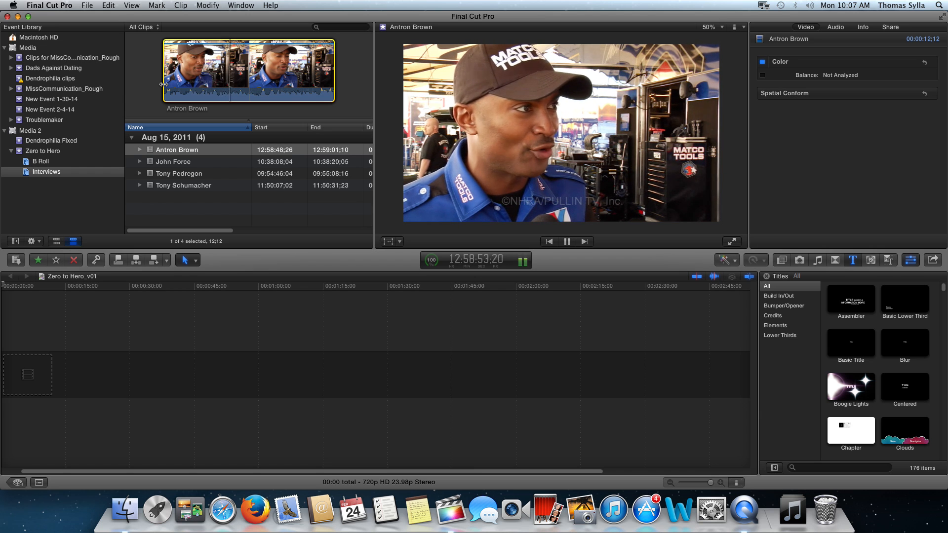
pyautogui.press('space')
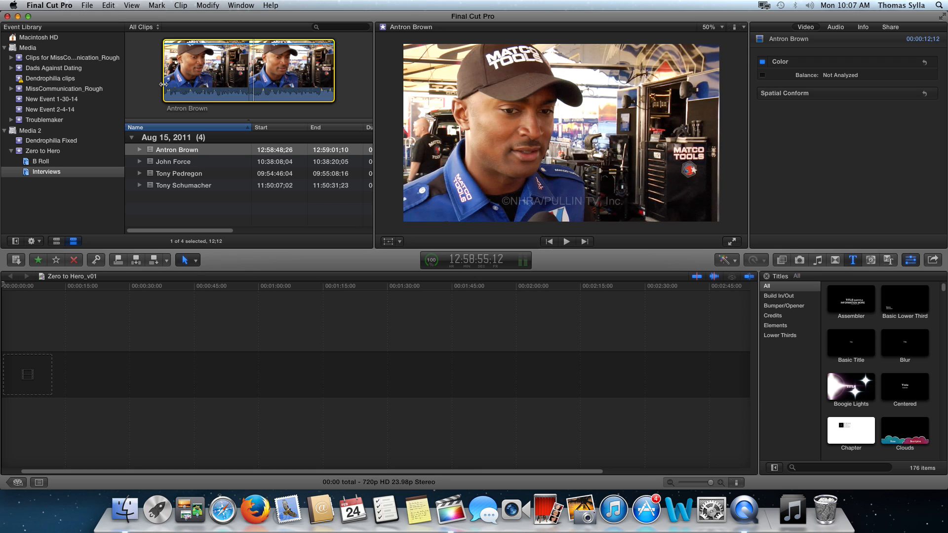
pyautogui.press('o')
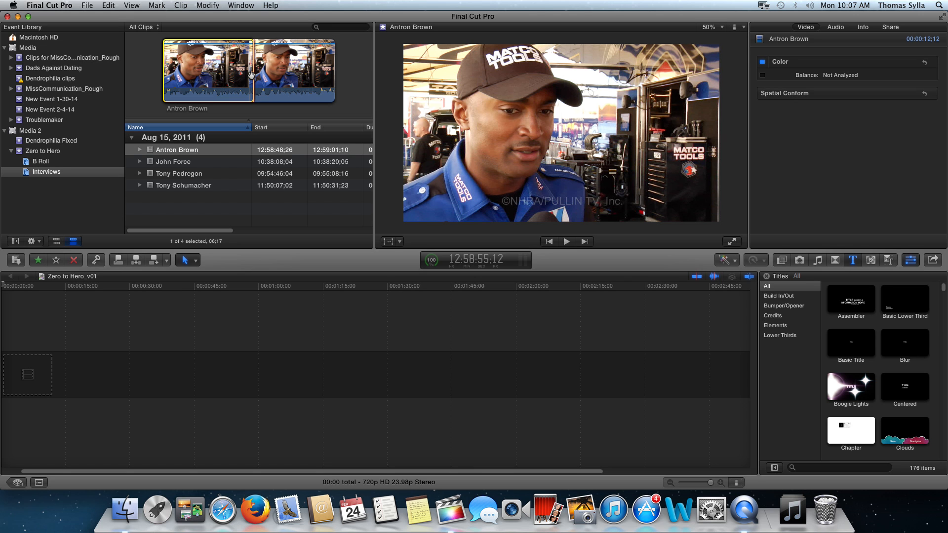
pyautogui.press('space')
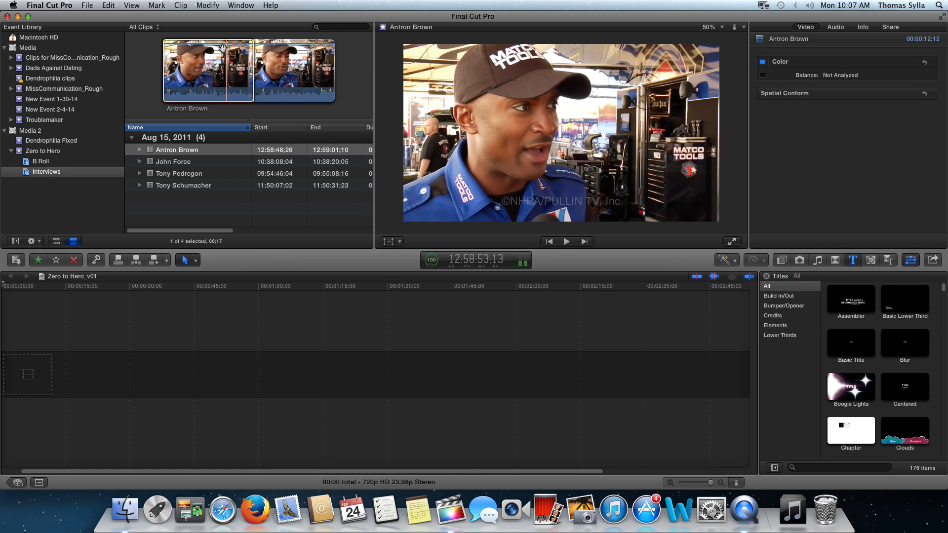
pyautogui.press('space')
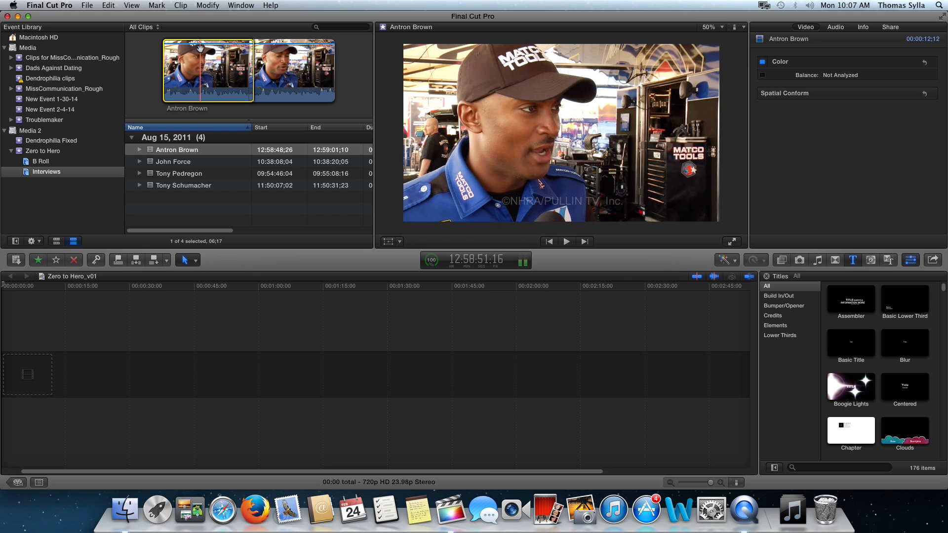
pyautogui.press('f')
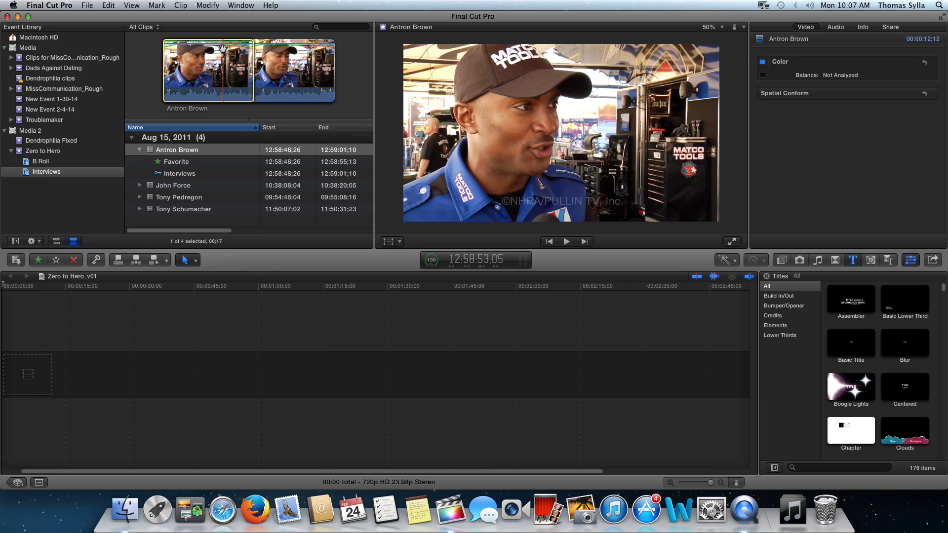
pyautogui.press('space')
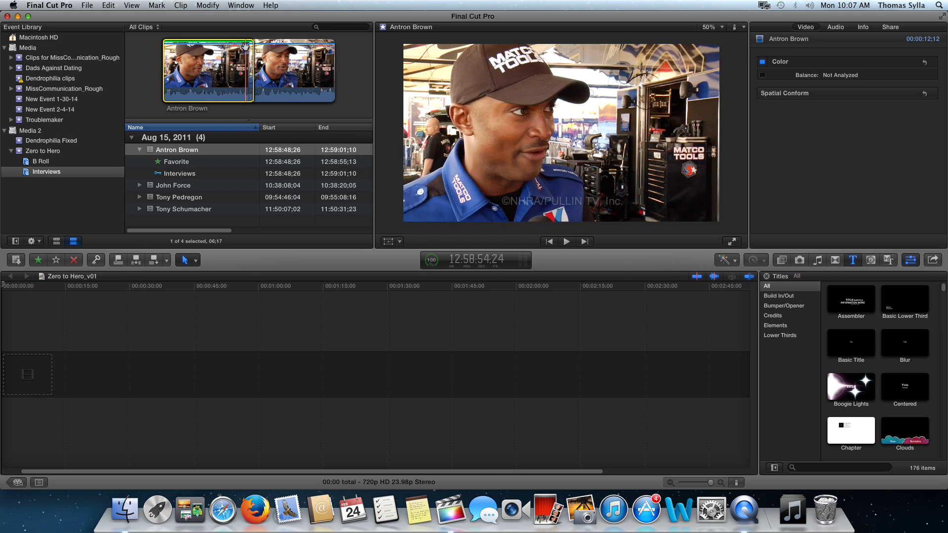
pyautogui.press('space')
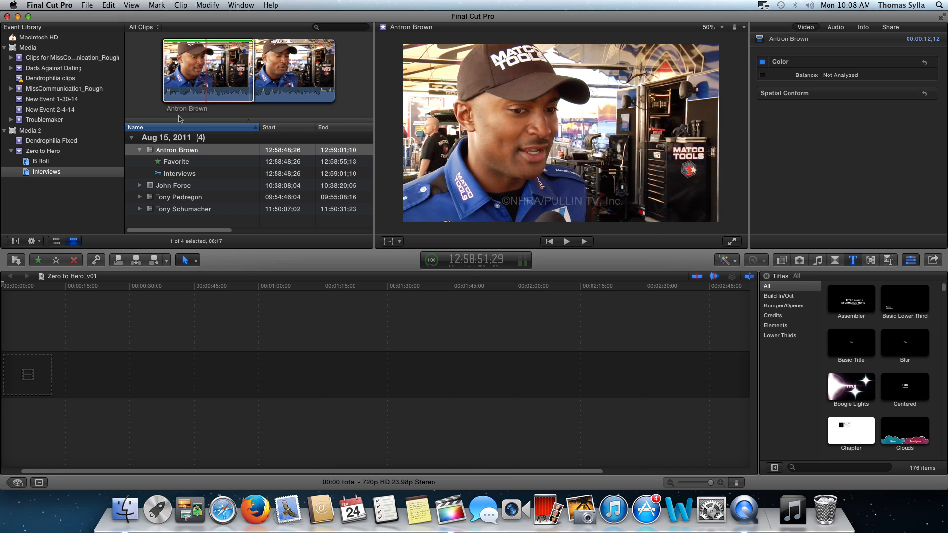
# Step: Select the second interview clip from its start to 10:38:17:11 and mark that range as a favorite
pyautogui.click(182, 188)
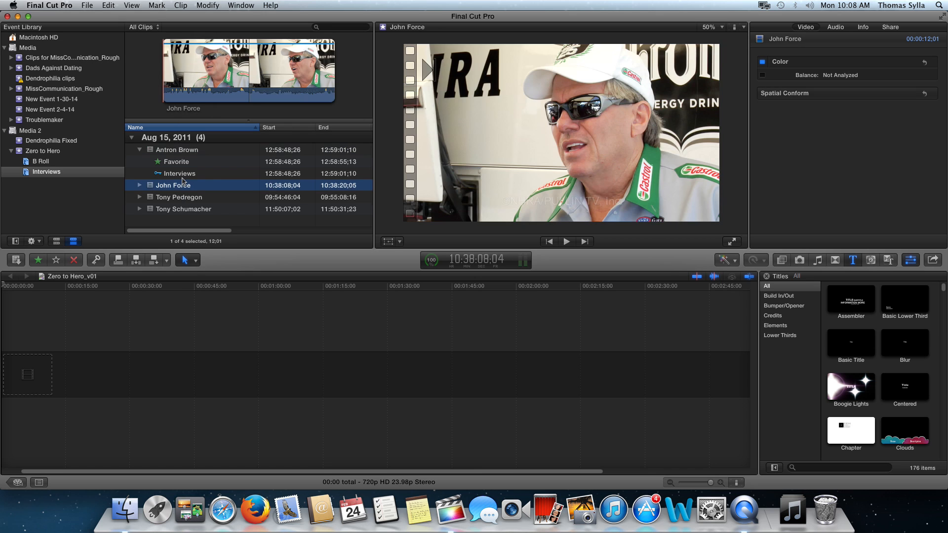
pyautogui.press('space')
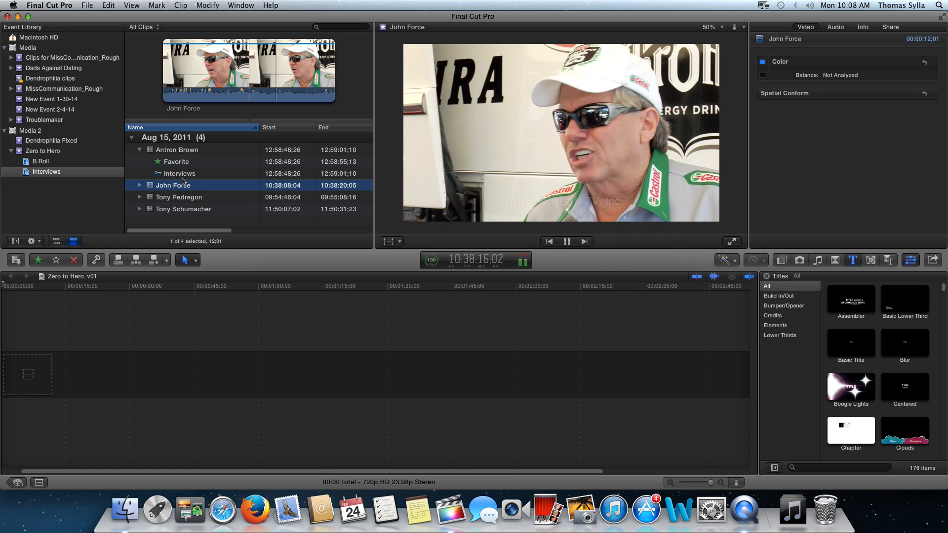
pyautogui.press('space')
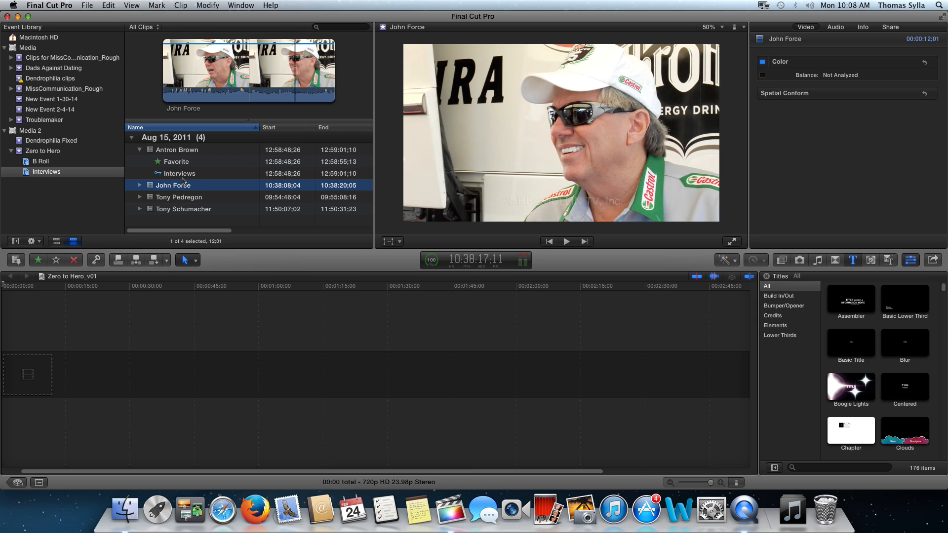
pyautogui.press('o')
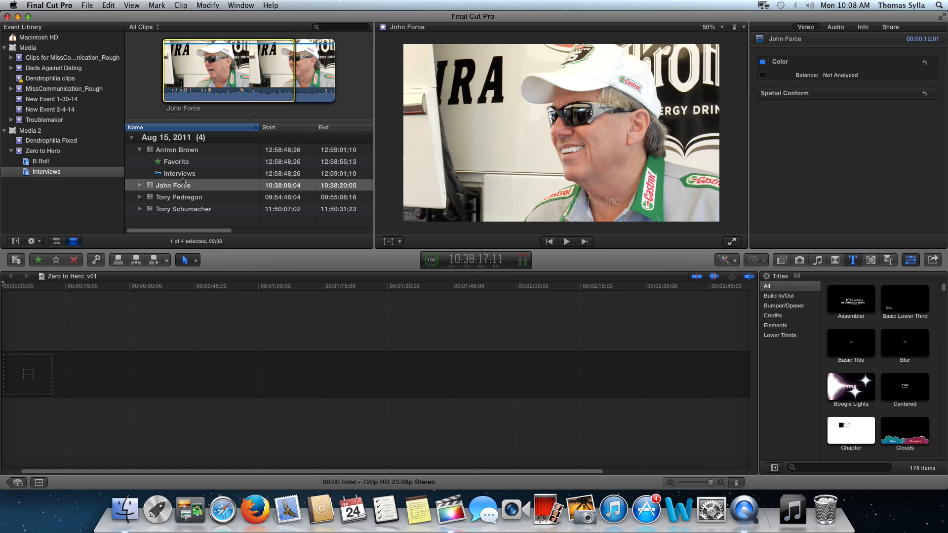
pyautogui.press('Right')
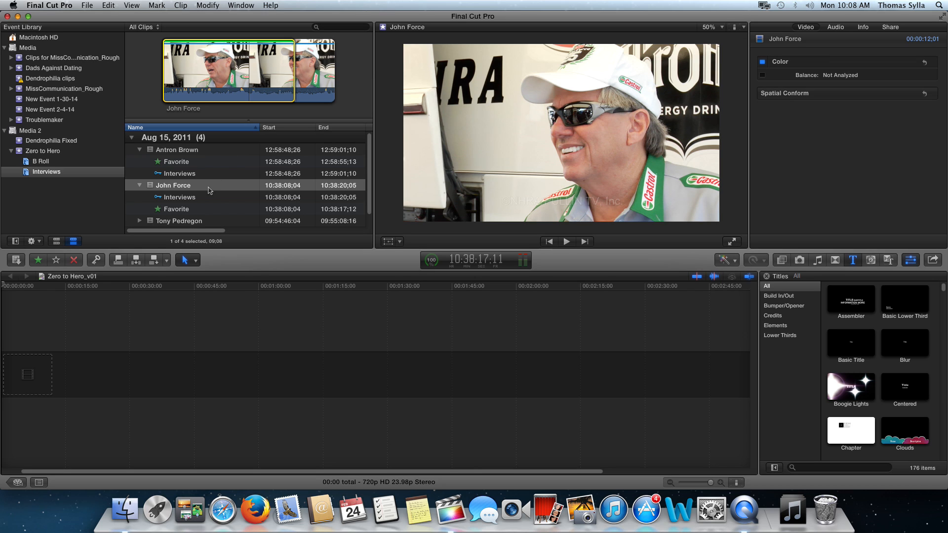
# Step: Play through the third interview clip and set its range start at 09:54:57:10
pyautogui.click(205, 222)
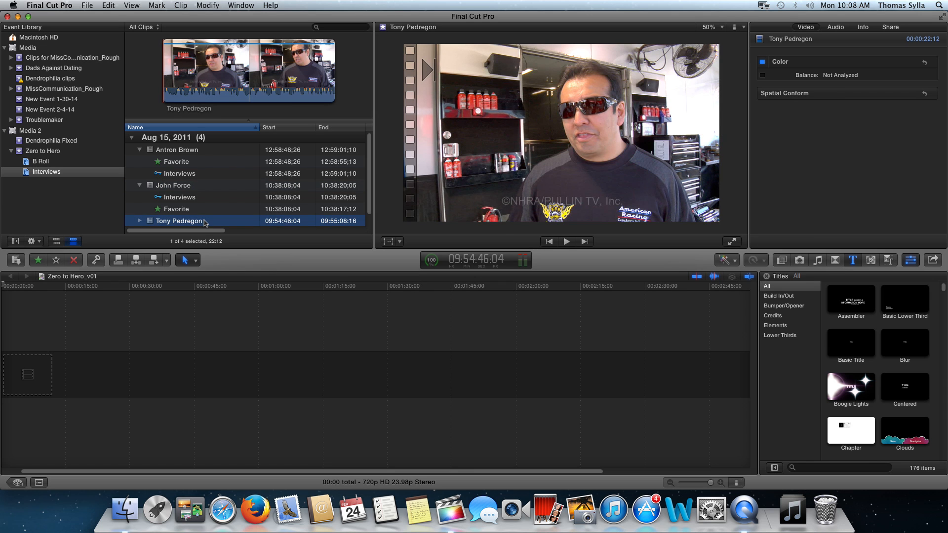
pyautogui.press('space')
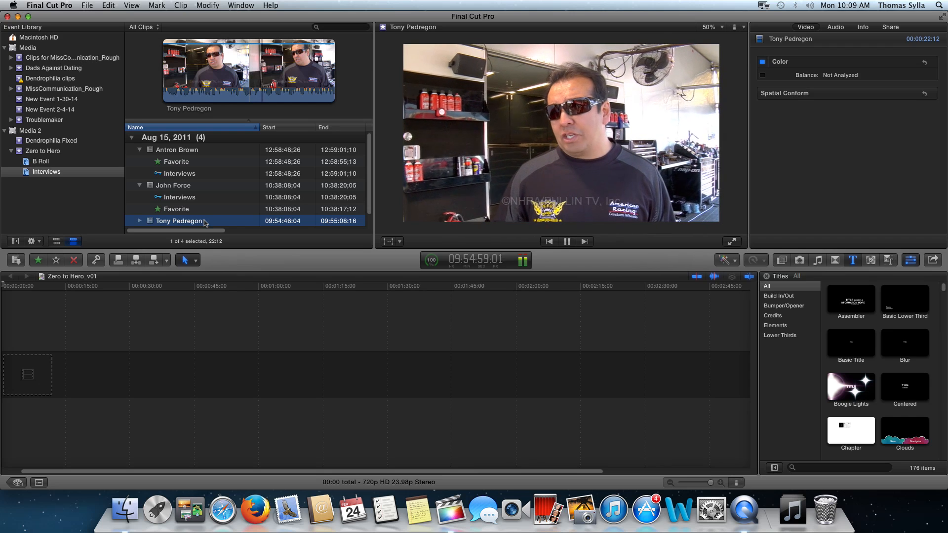
pyautogui.press('space')
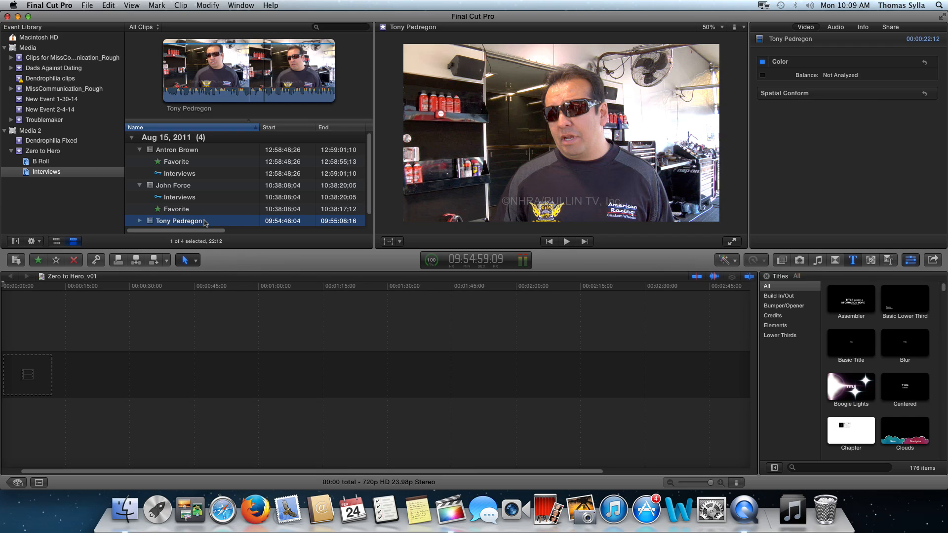
pyautogui.press('j')
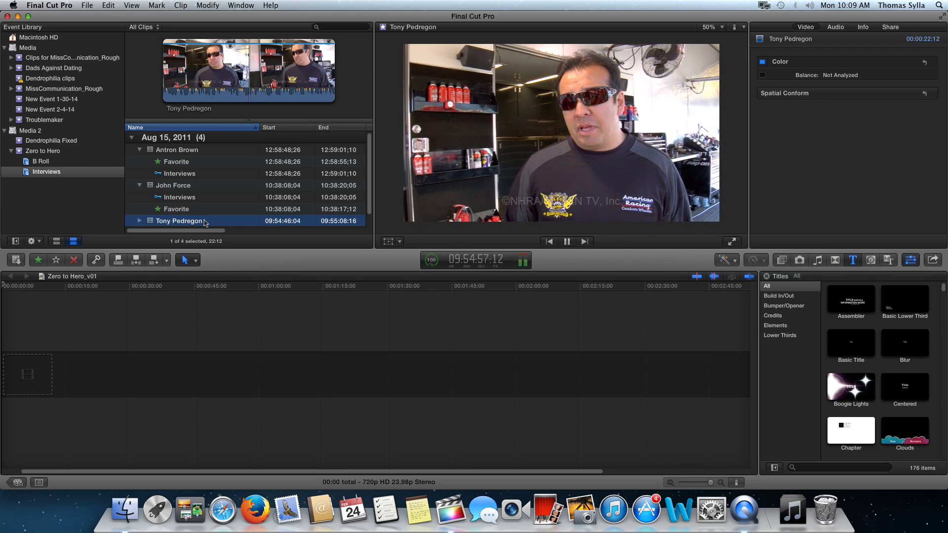
pyautogui.press('space')
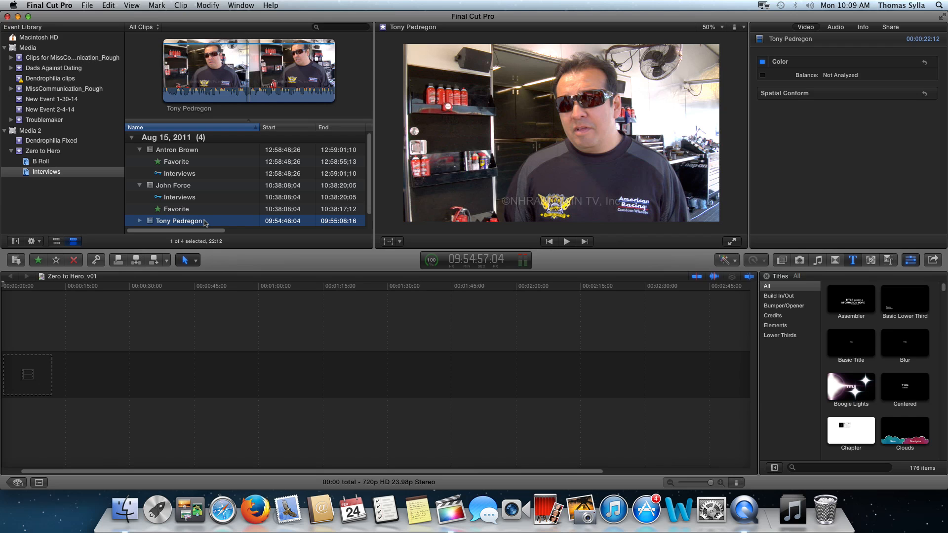
pyautogui.press('space')
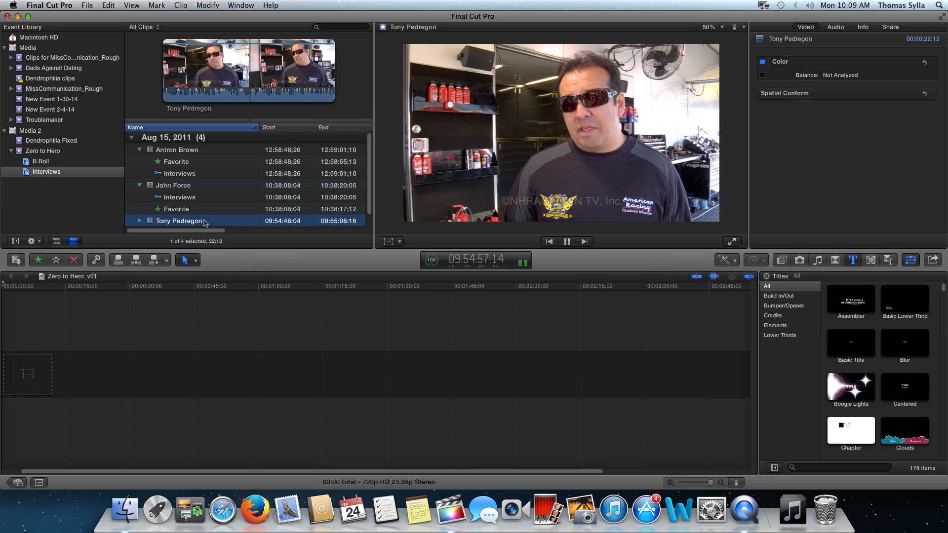
pyautogui.press('space')
pyautogui.press('j')
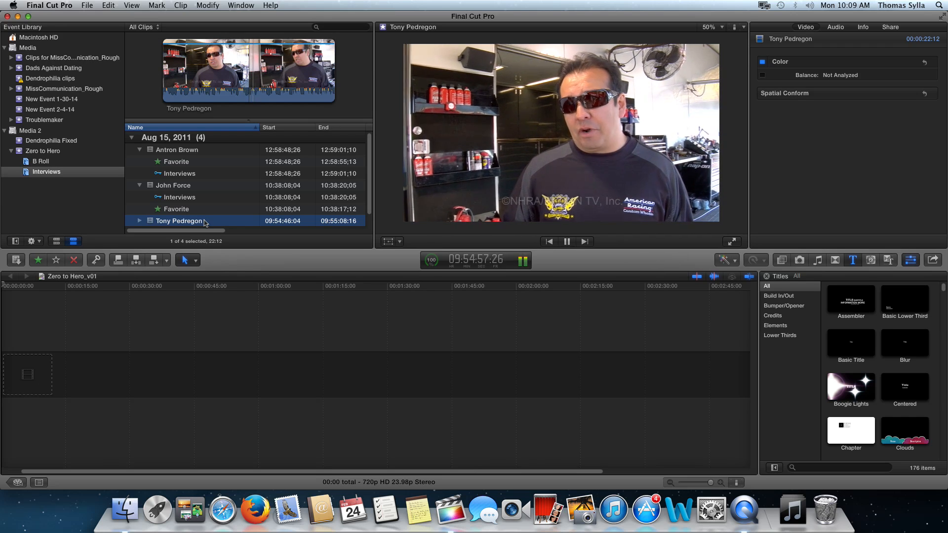
pyautogui.press('l')
pyautogui.press('k')
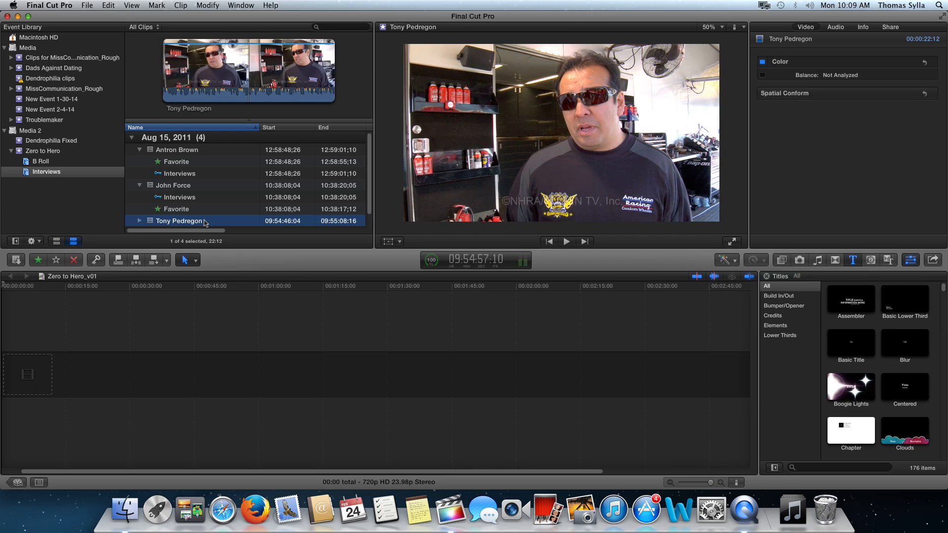
pyautogui.press('i')
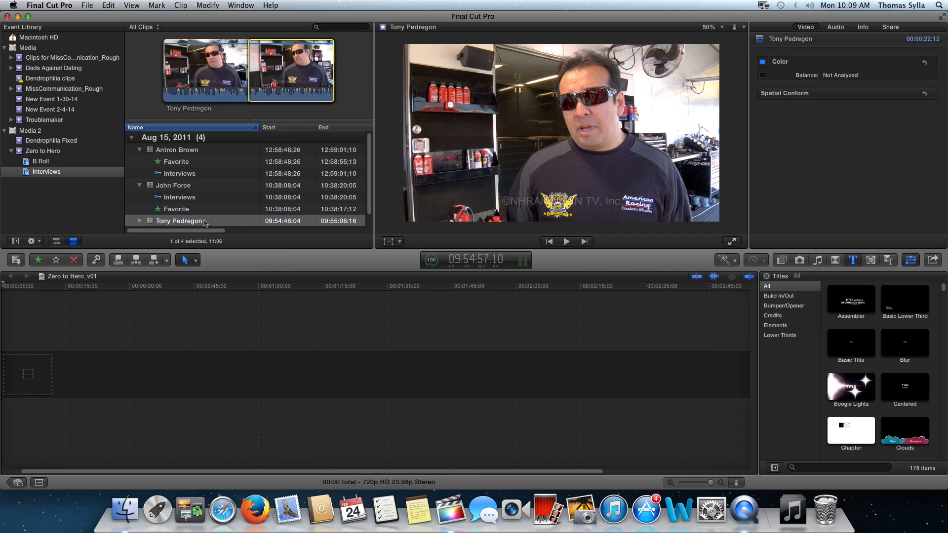
# Step: Set the third interview clip's range end at 09:55:05:14 and mark the range as a favorite
pyautogui.press('l')
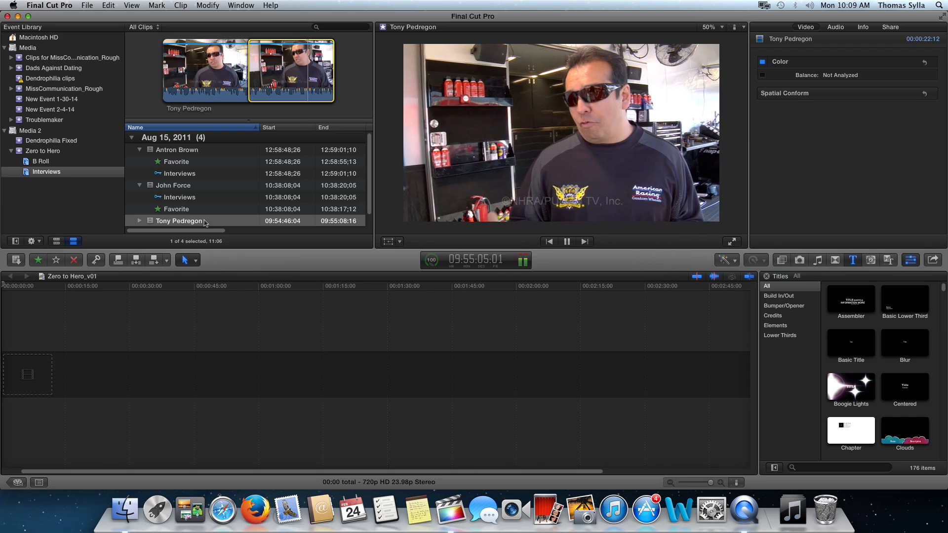
pyautogui.press('space')
pyautogui.press('o')
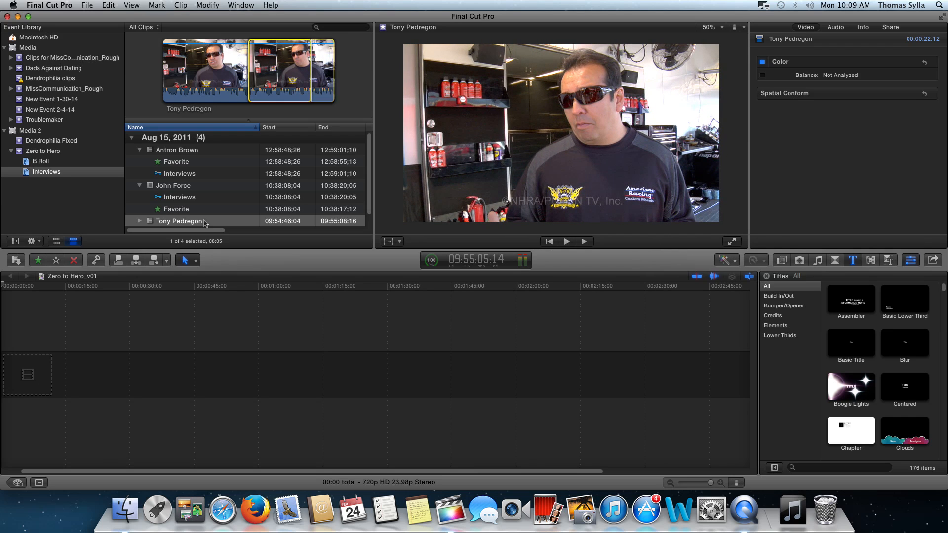
pyautogui.press('f')
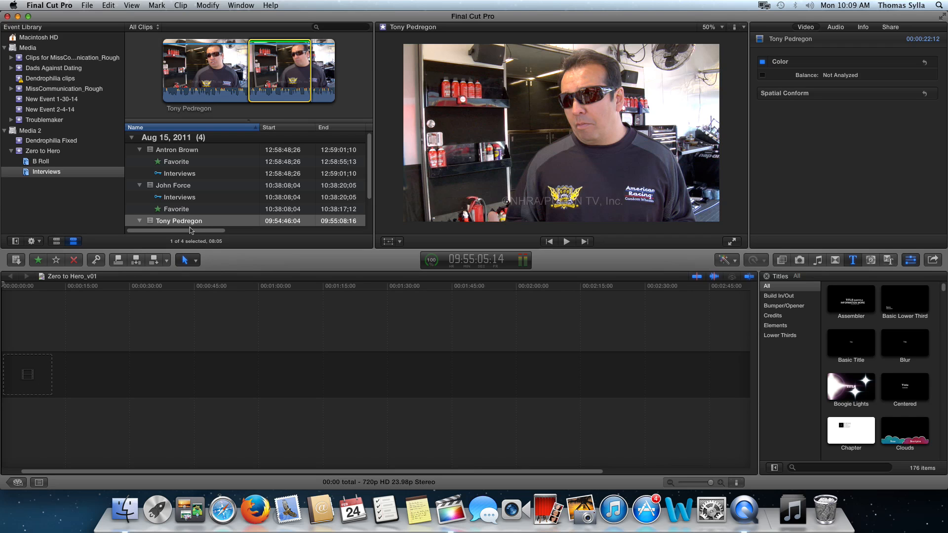
# Step: Play the opening of the fourth interview clip and set its range start at 11:50:09:27
pyautogui.scroll(-3, 200, 222)
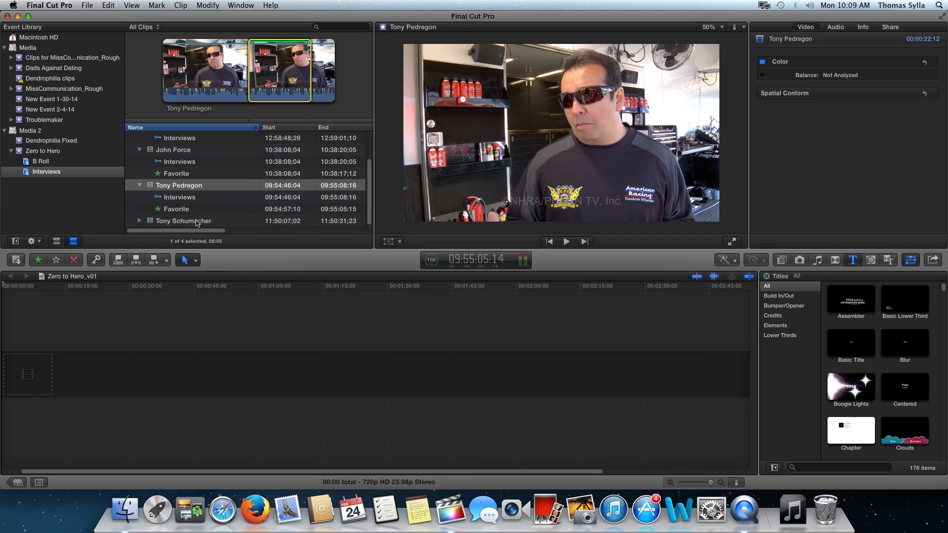
pyautogui.click(197, 221)
pyautogui.press('space')
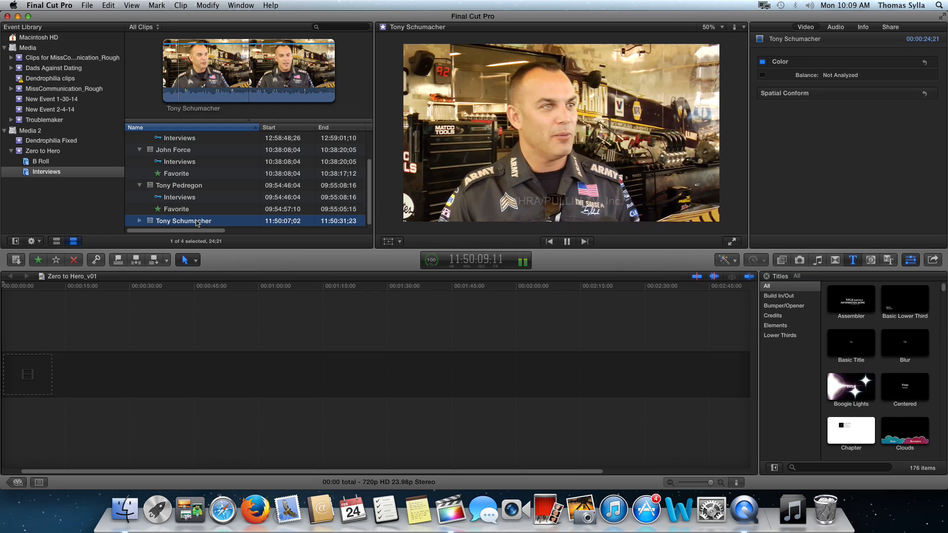
pyautogui.press('space')
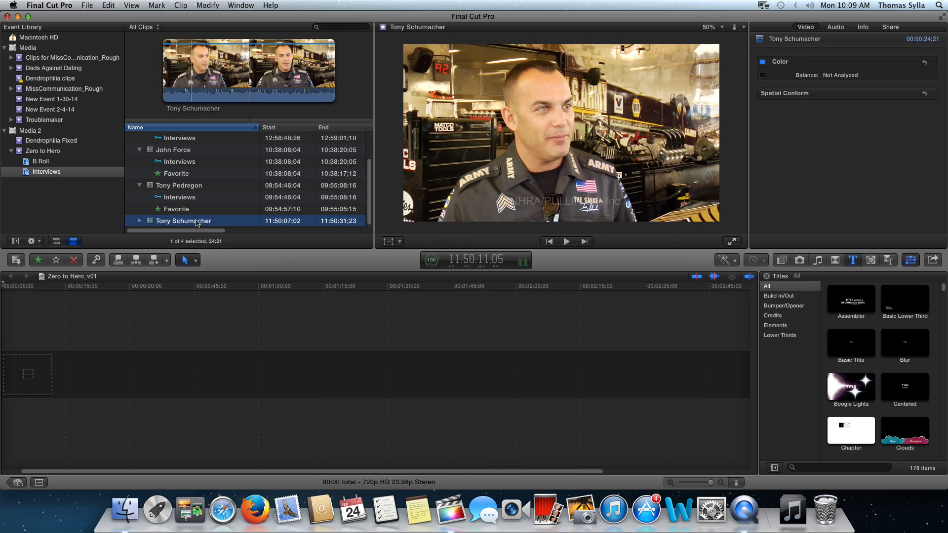
pyautogui.press('j')
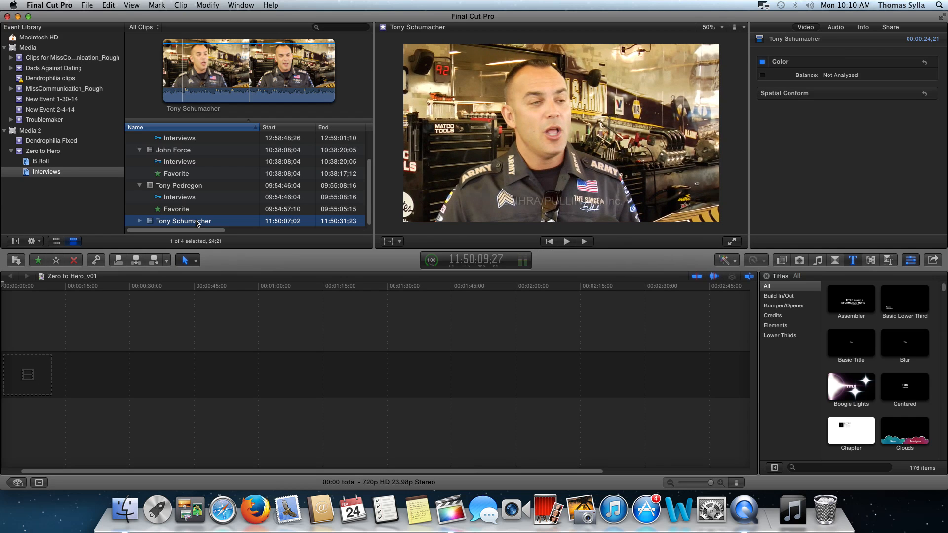
pyautogui.press('i')
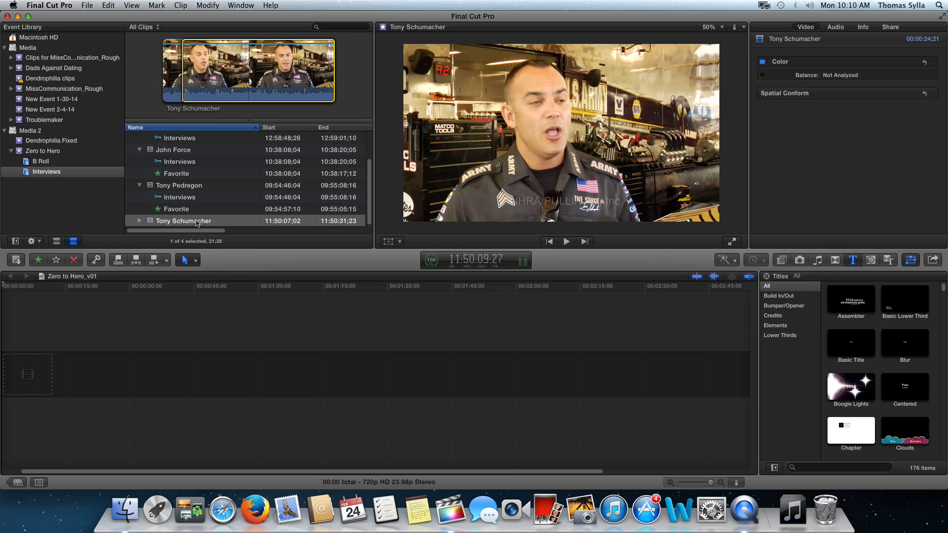
# Step: Set the fourth interview clip's range end at 11:50:14:05 and mark the range as a favorite
pyautogui.press('space')
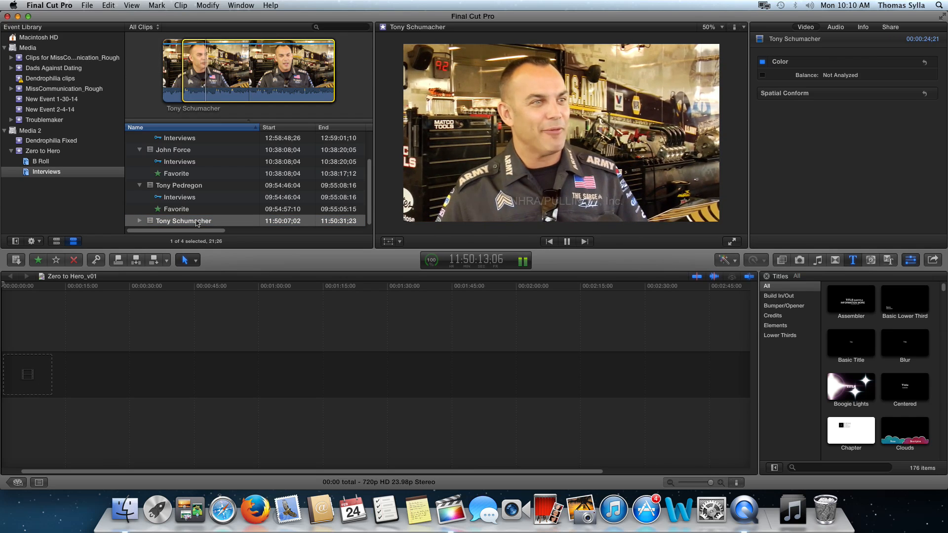
pyautogui.press('space')
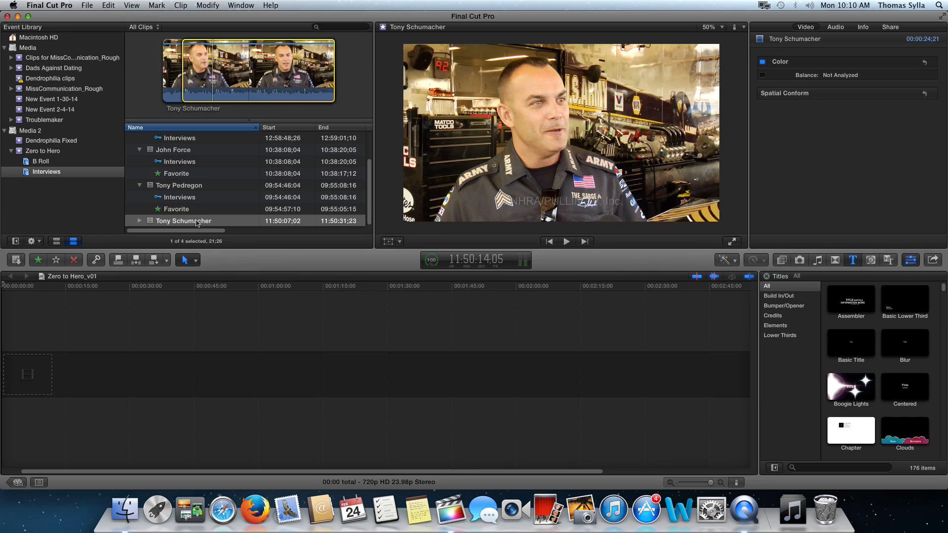
pyautogui.press('o')
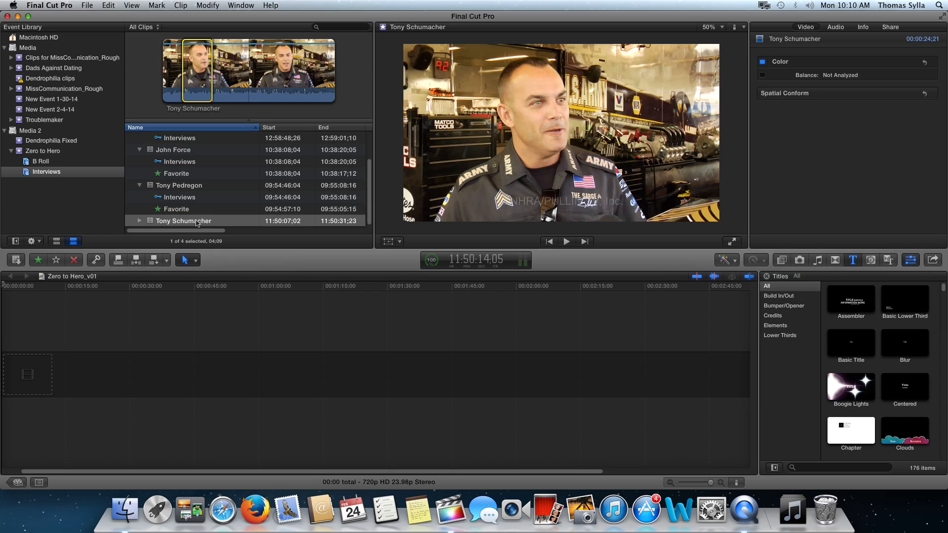
pyautogui.press('f')
# Step: Play the rest of the fourth interview clip and set a second range start at 11:50:22:19
pyautogui.press('space')
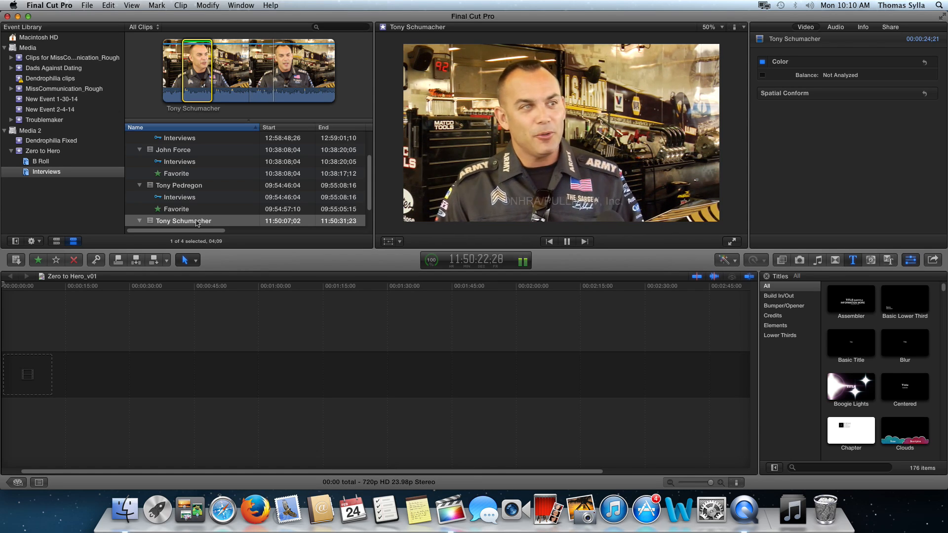
pyautogui.press('space')
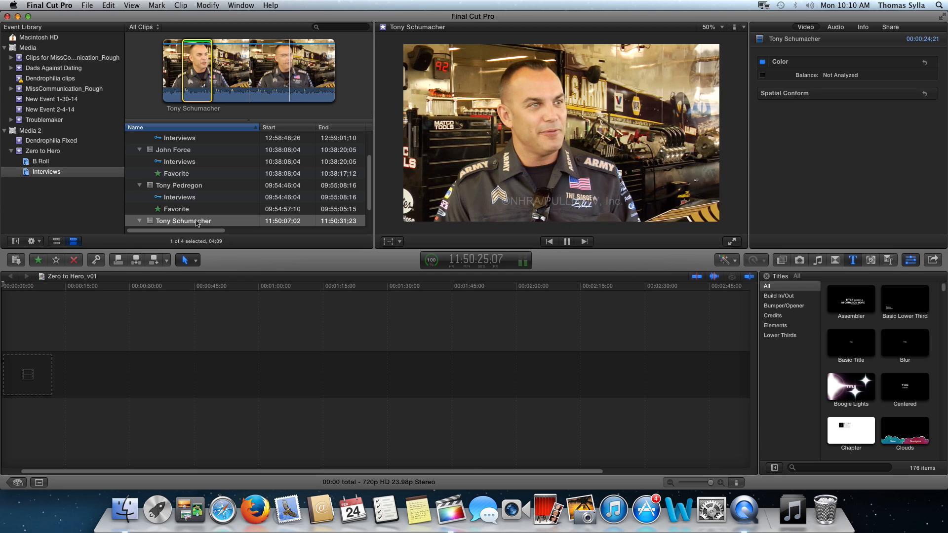
pyautogui.press('space')
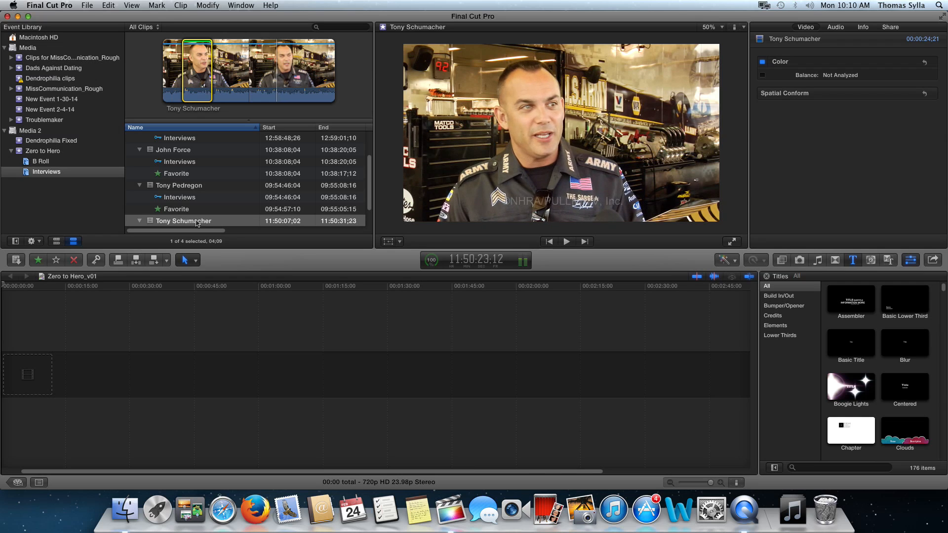
pyautogui.press('j')
pyautogui.press('space')
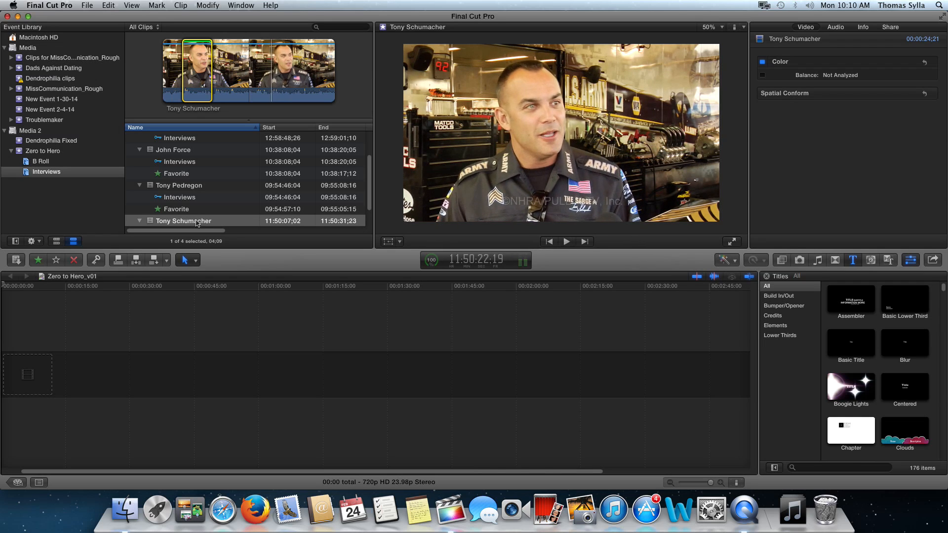
pyautogui.press('Down')
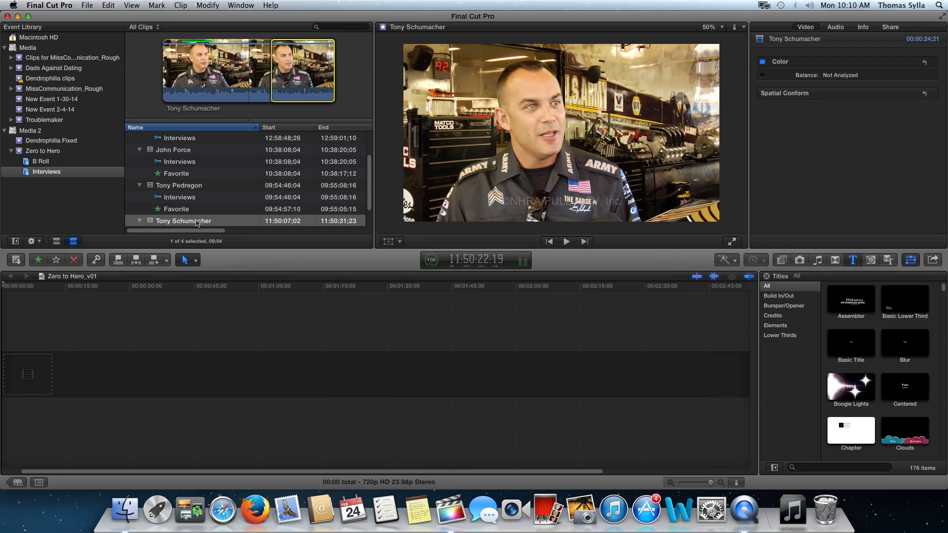
# Step: Set the fourth interview clip's second range end at 11:50:28:28 and mark the range as a favorite
pyautogui.press('space')
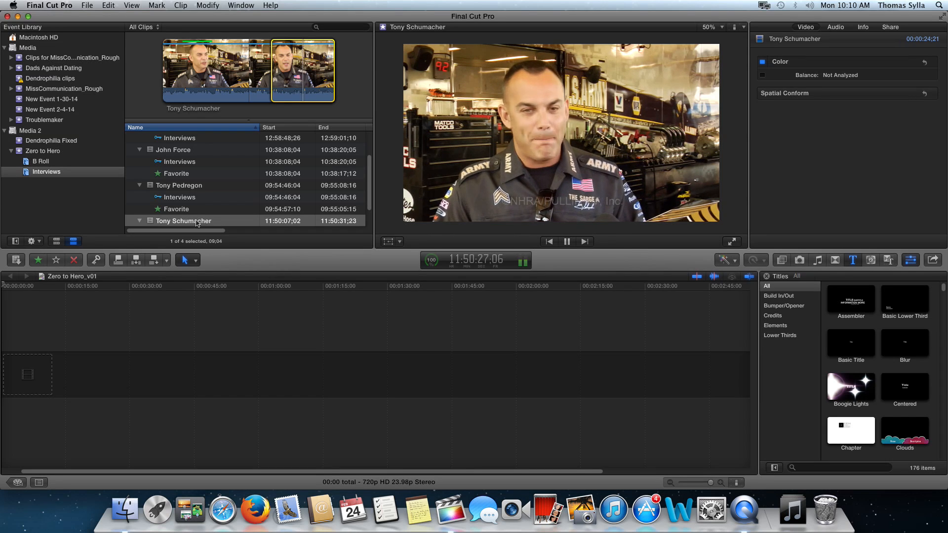
pyautogui.press('space')
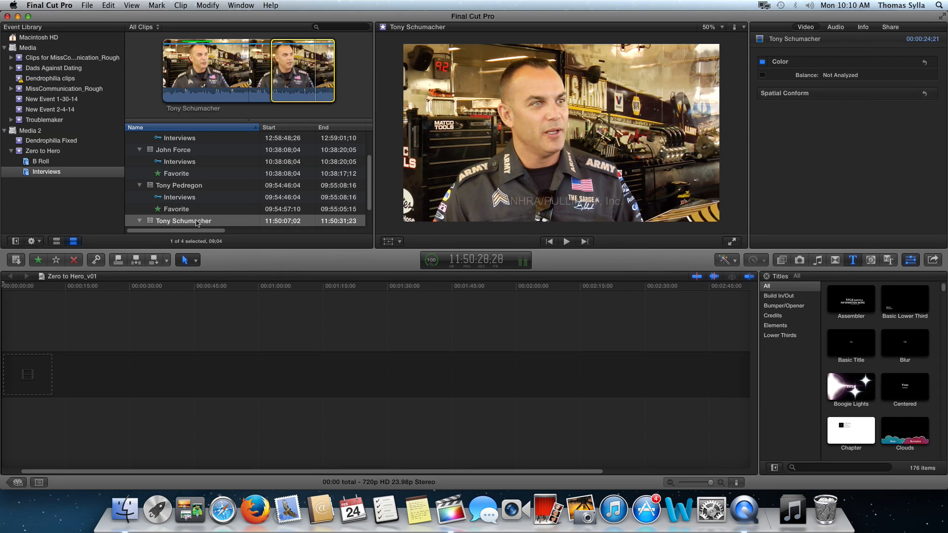
pyautogui.press('o')
pyautogui.press('f')
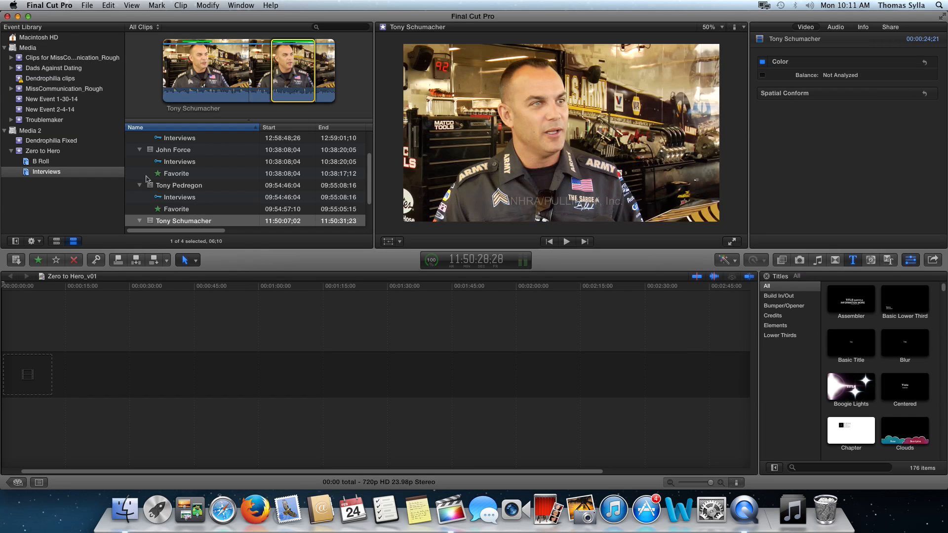
# Step: Filter the Interviews collection to Favorites and display its clips as filmstrips
pyautogui.click(155, 30)
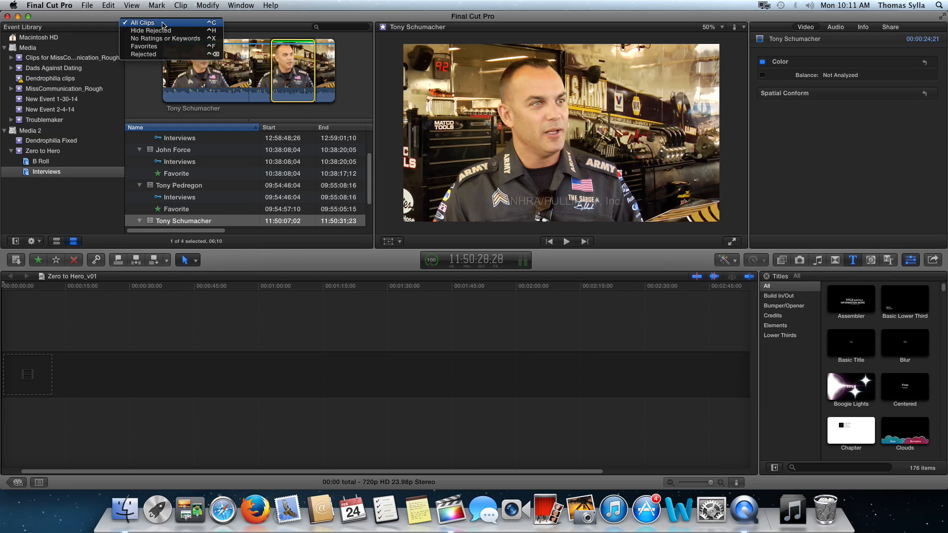
pyautogui.click(163, 47)
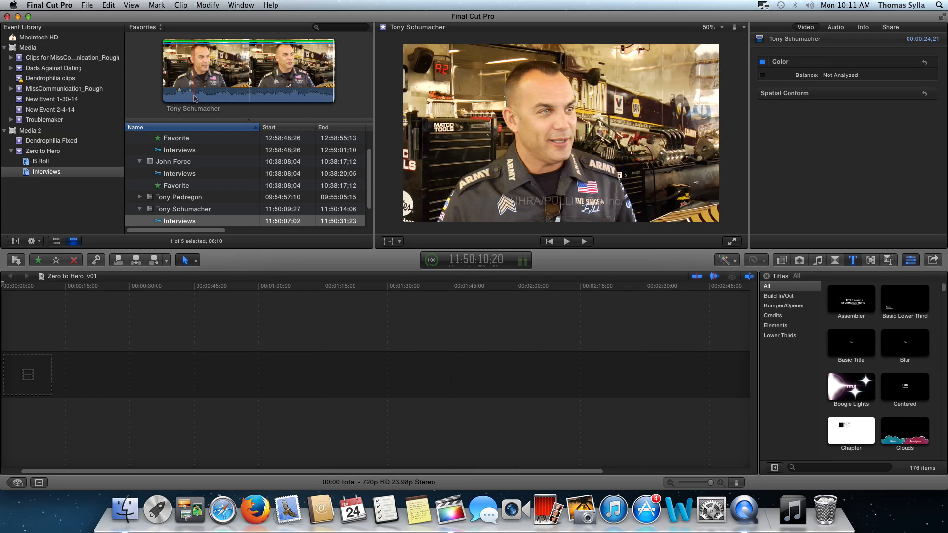
pyautogui.click(57, 242)
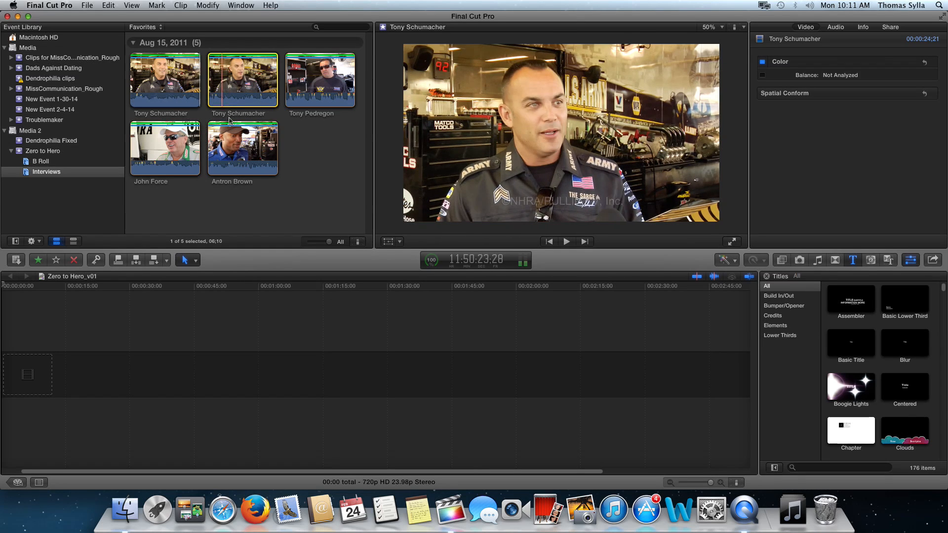
# Step: Append the favorite interview clips to the Zero to Hero_v01 timeline in the order fifth, fourth, third, first, second
pyautogui.click(240, 149)
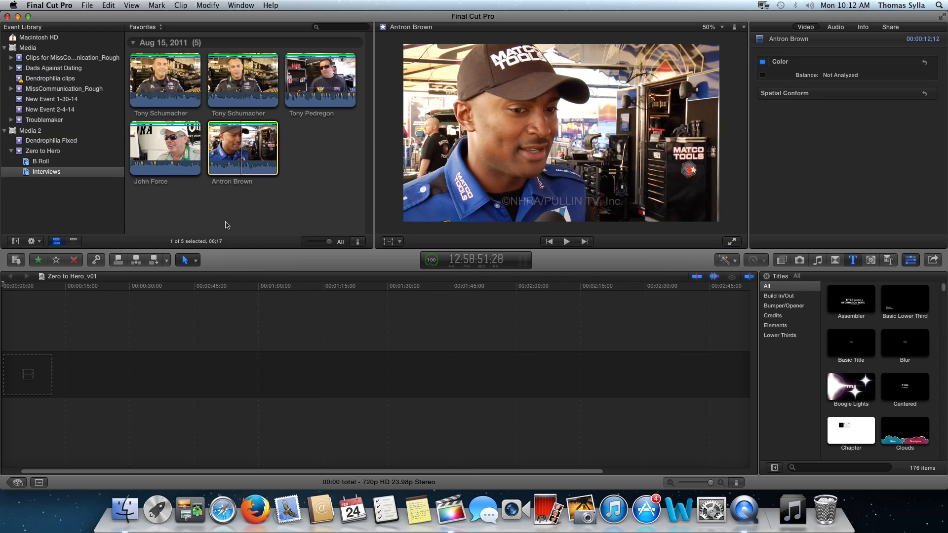
pyautogui.press('e')
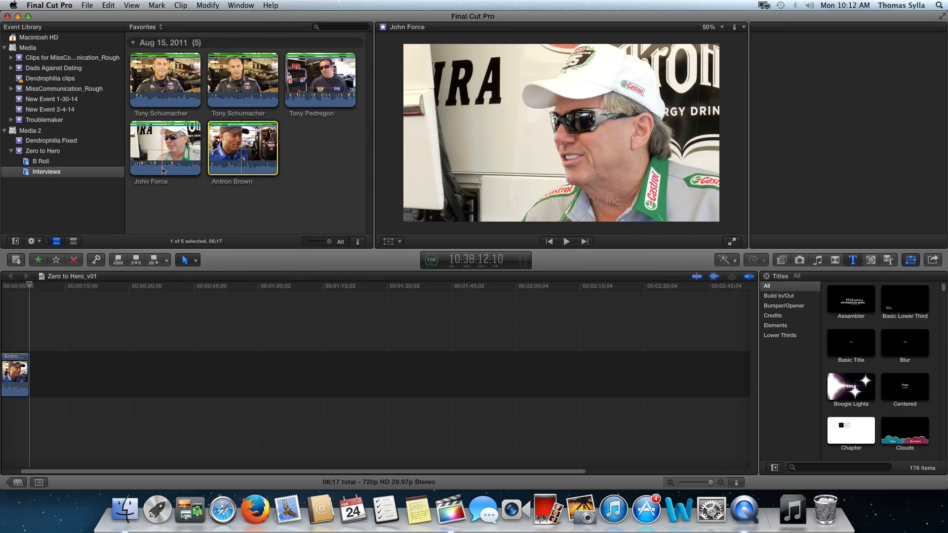
pyautogui.click(161, 172)
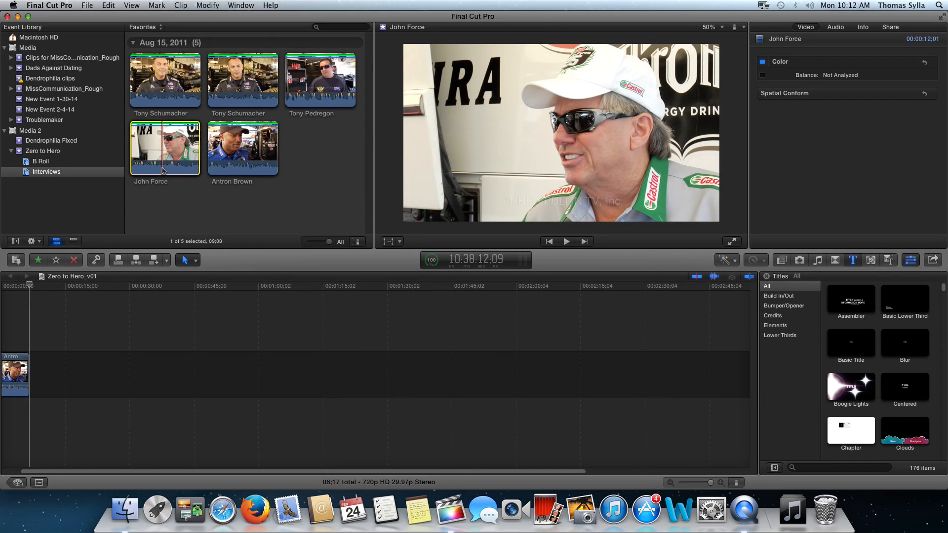
pyautogui.press('e')
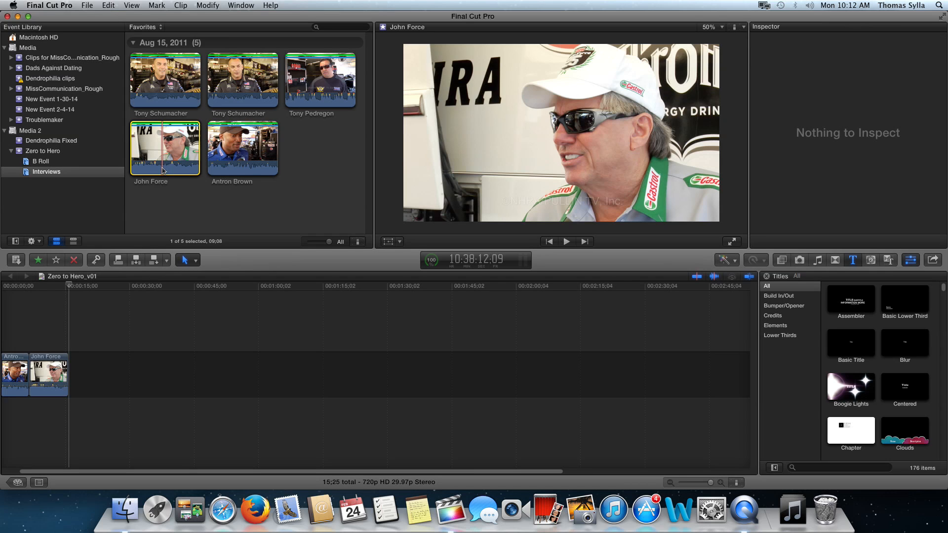
pyautogui.click(308, 93)
pyautogui.press('e')
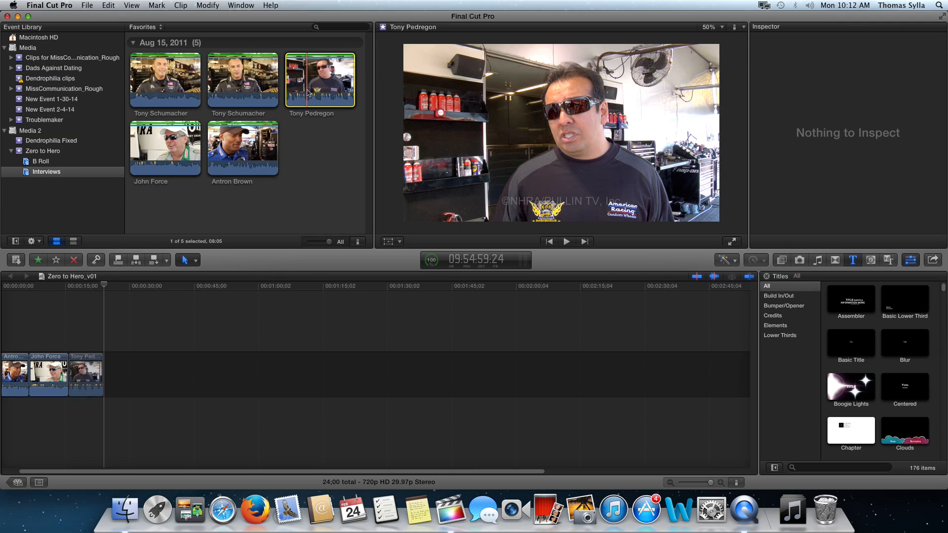
pyautogui.click(178, 91)
pyautogui.press('e')
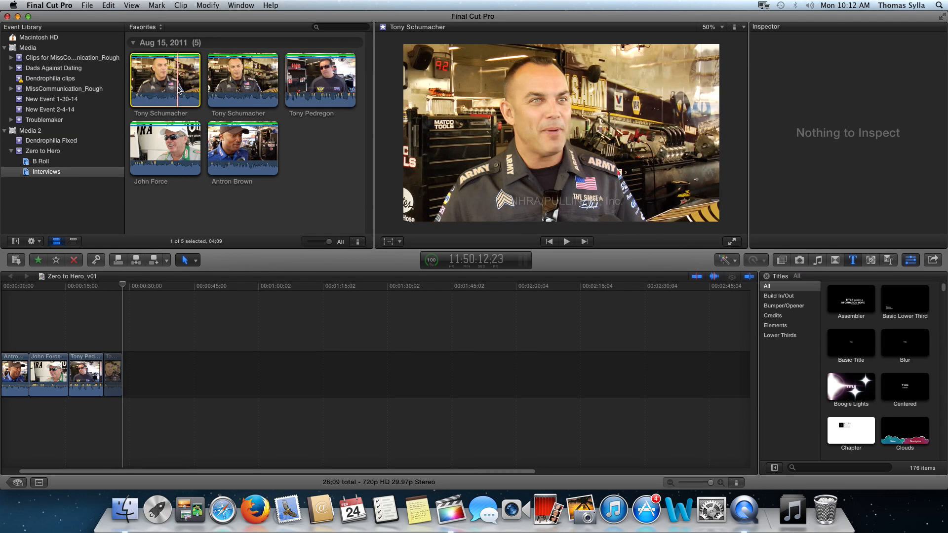
pyautogui.click(242, 90)
pyautogui.press('e')
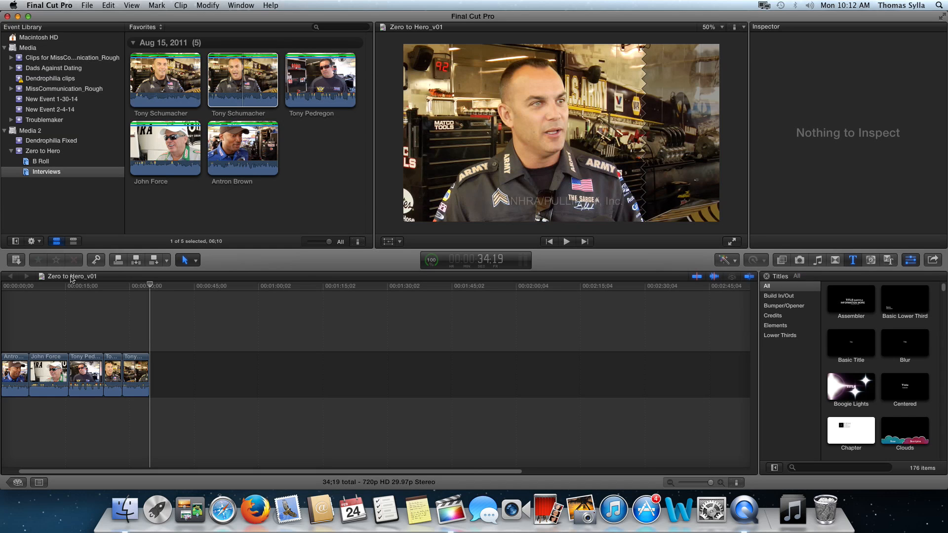
# Step: Play the fourth timeline clip from 24:00 and move it to the start of the timeline
pyautogui.hotkey('shift', 'z')
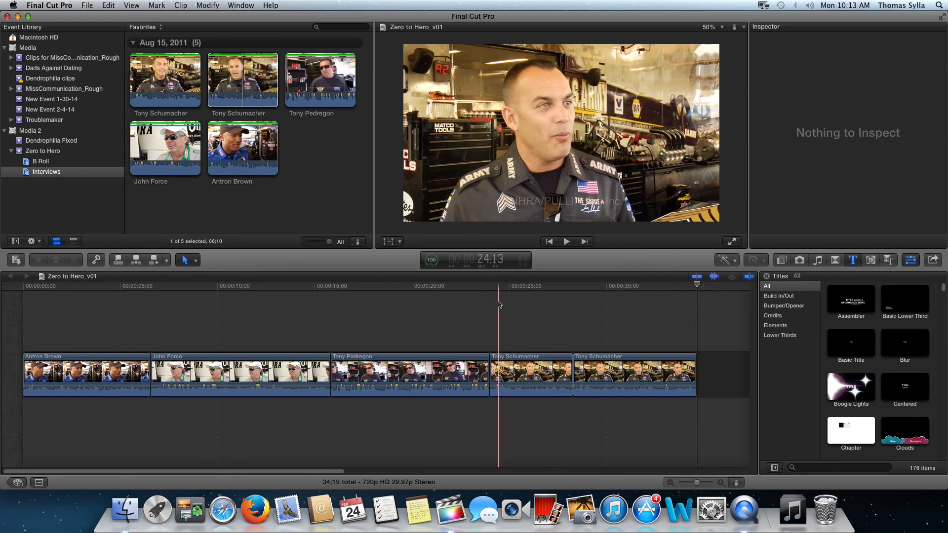
pyautogui.click(489, 286)
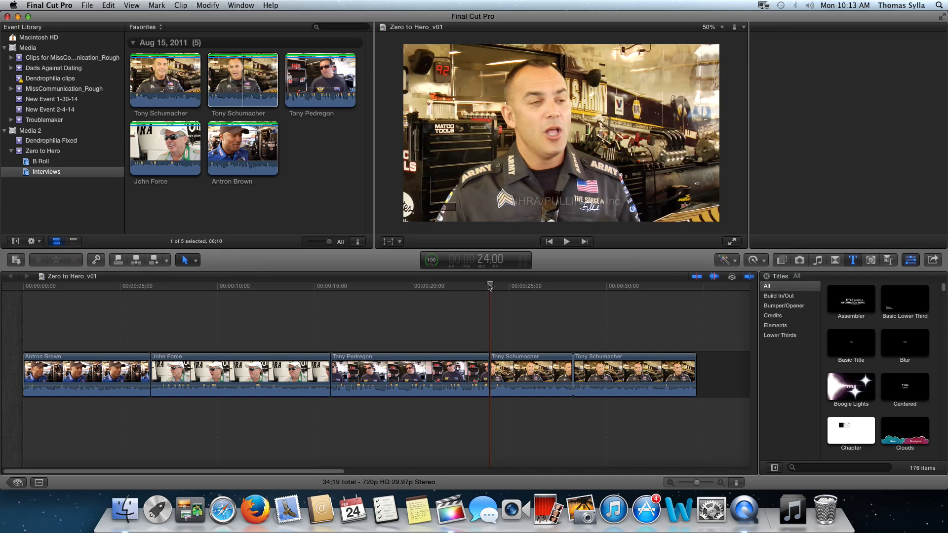
pyautogui.press('space')
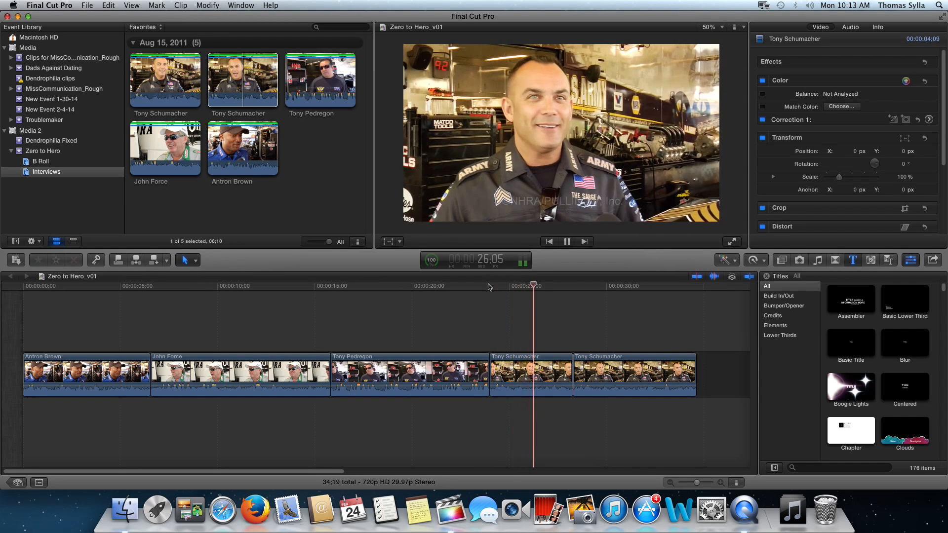
pyautogui.press('space')
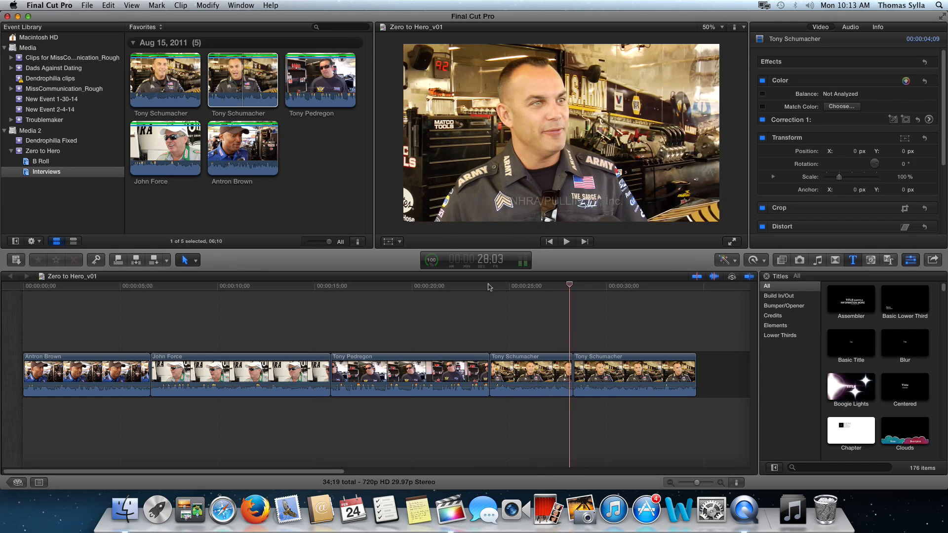
pyautogui.click(522, 378)
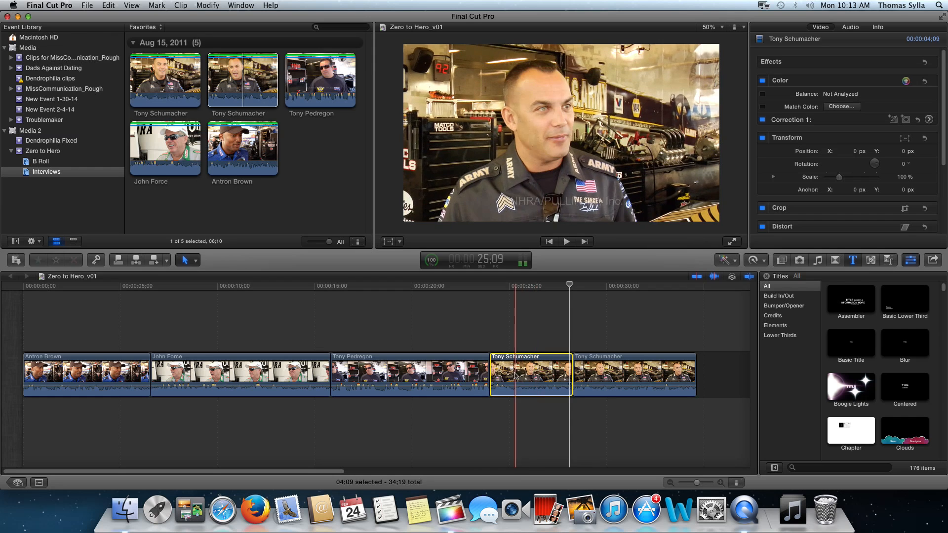
pyautogui.moveTo(524, 376); pyautogui.dragTo(46, 375)
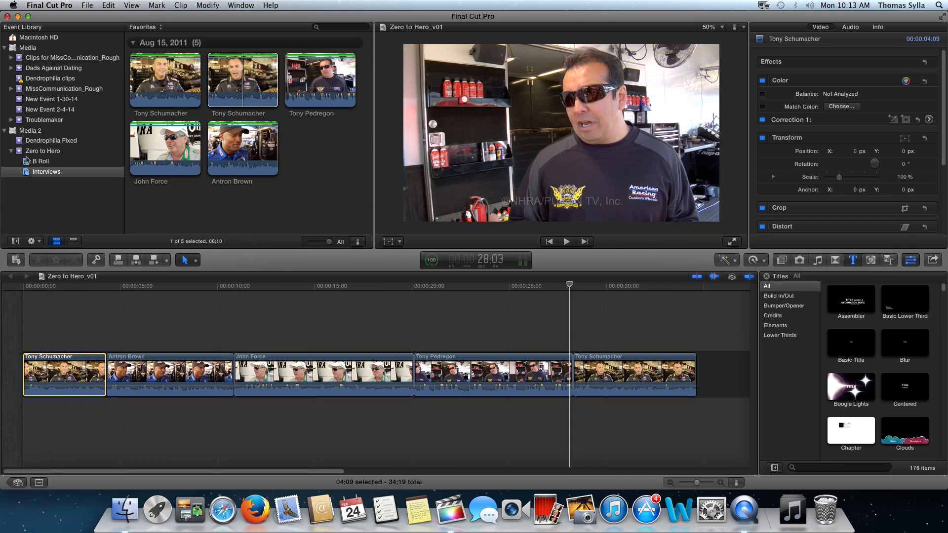
# Step: Open the B Roll collection and set its filter to All Clips
pyautogui.click(42, 161)
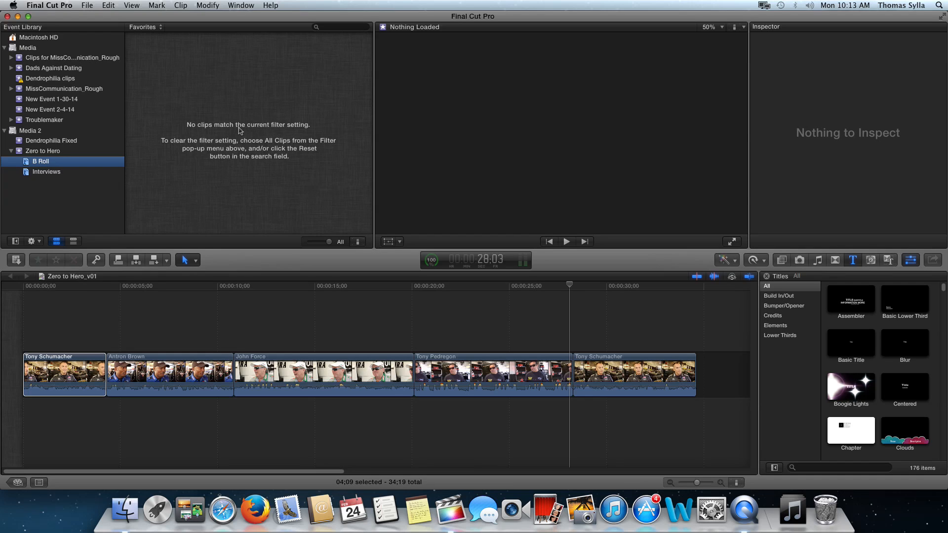
pyautogui.click(161, 29)
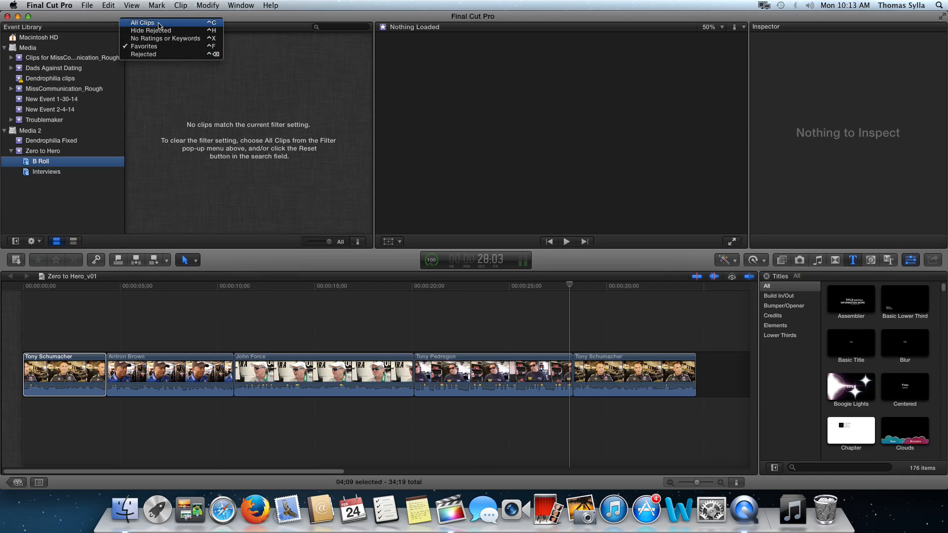
pyautogui.click(159, 25)
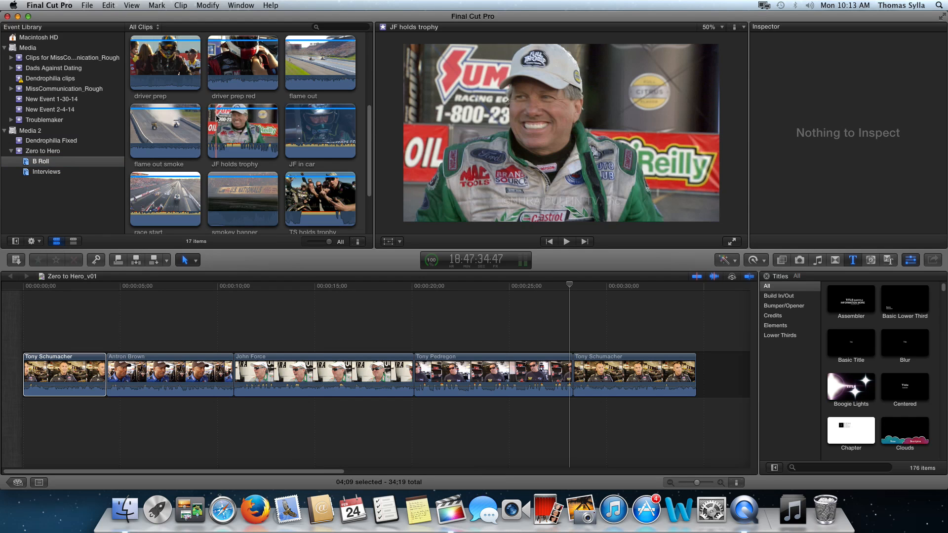
# Step: Set the race start clip's range start at 18:42:42:45 and play the range through to the clip's end
pyautogui.scroll(-2, 222, 126)
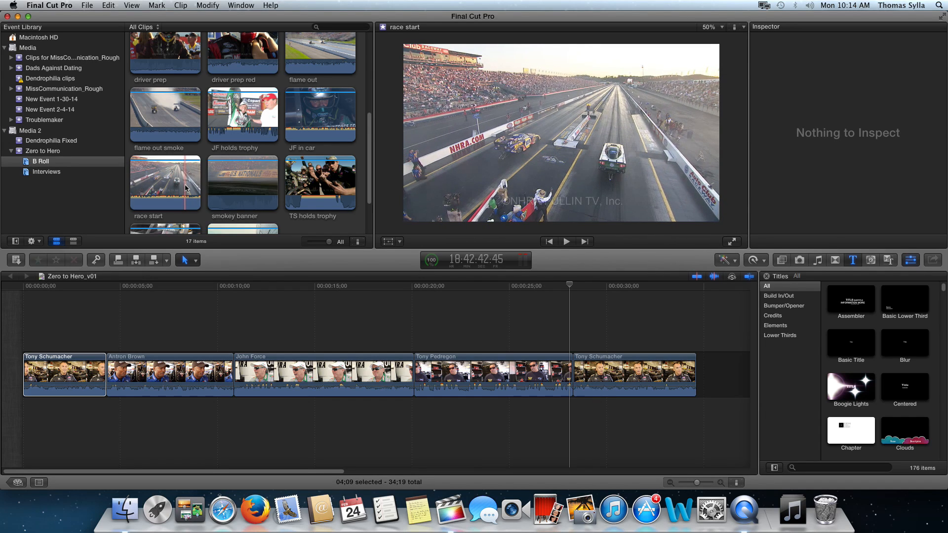
pyautogui.click(185, 188)
pyautogui.press('i')
pyautogui.press('space')
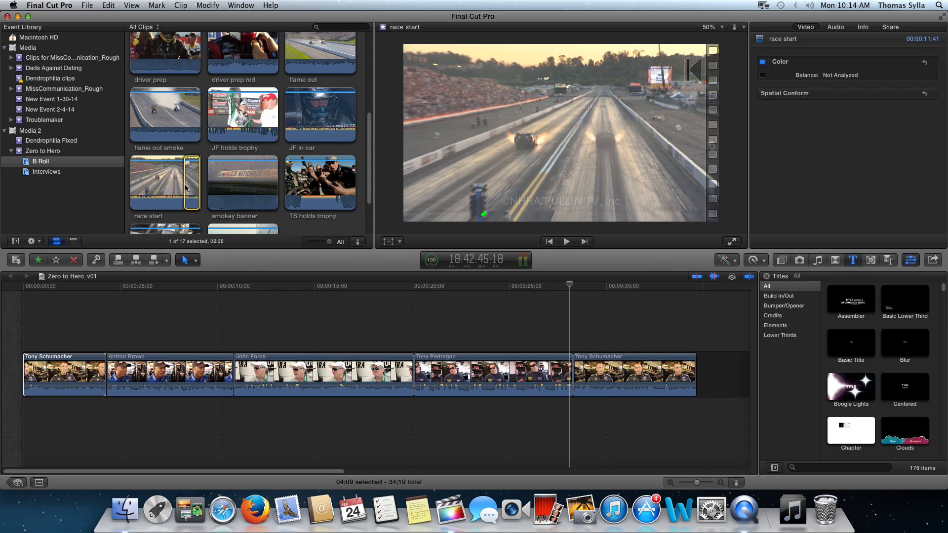
# Step: Play the third timeline clip up to 16:19, connect the race start range above it there, and play back the cutaway
pyautogui.press('super+2')
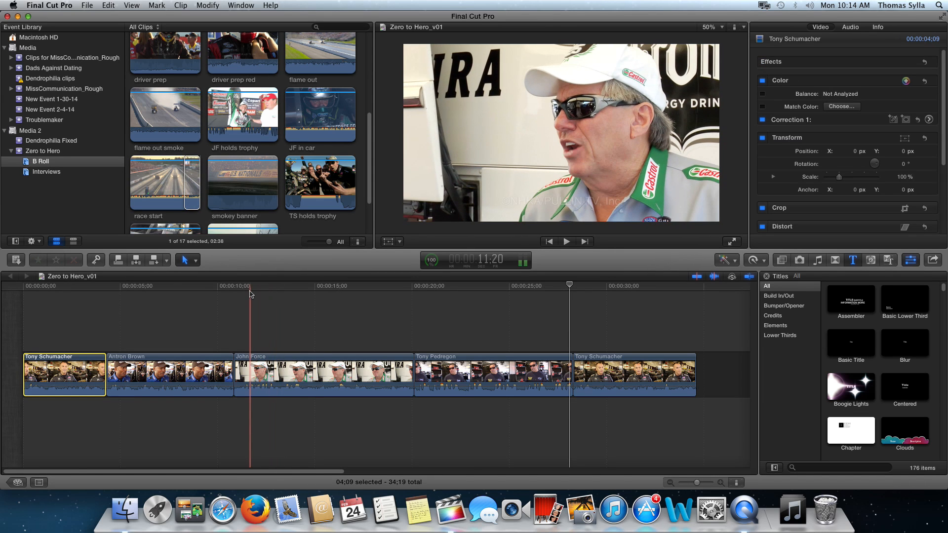
pyautogui.click(251, 292)
pyautogui.press('space')
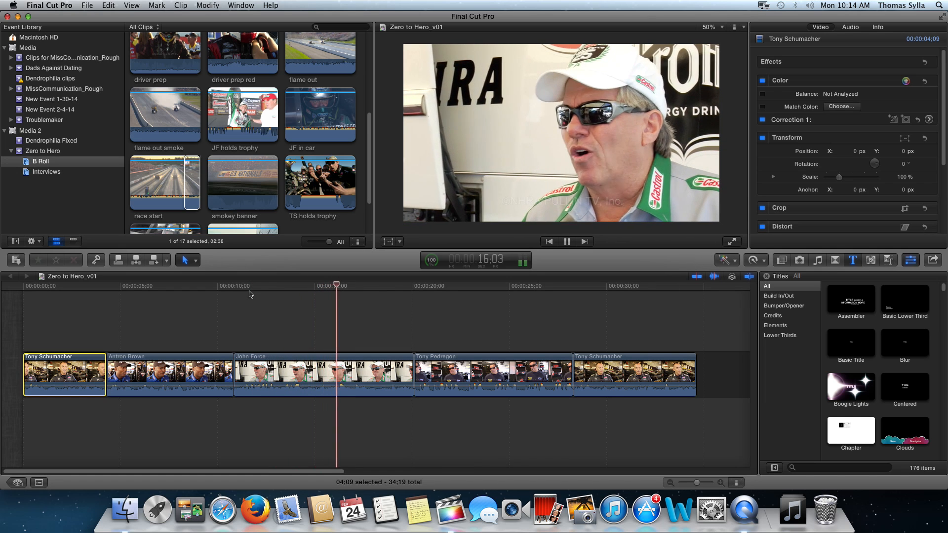
pyautogui.press('space')
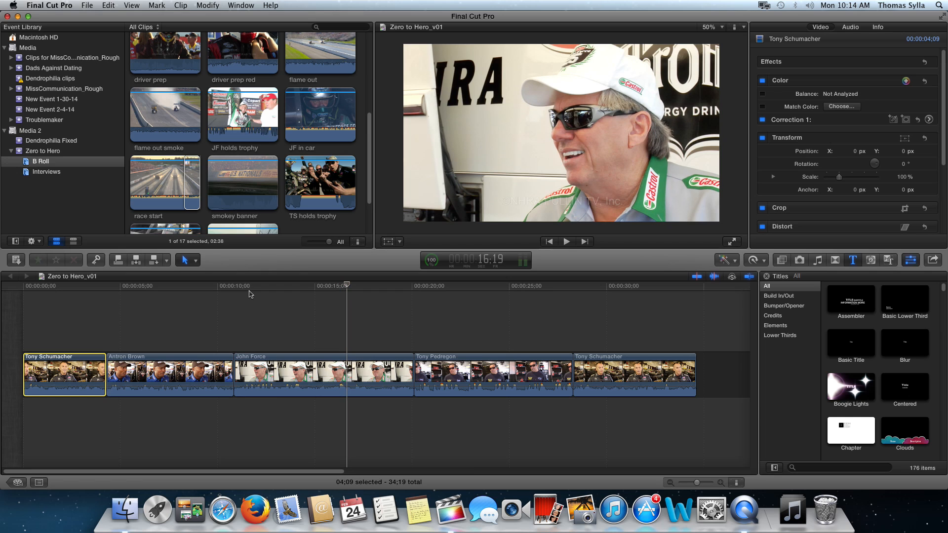
pyautogui.click(189, 167)
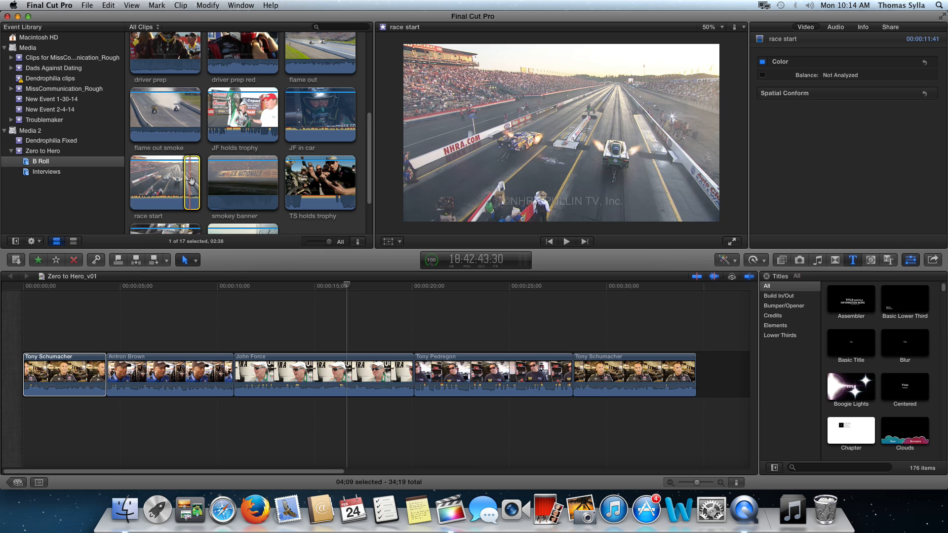
pyautogui.press('q')
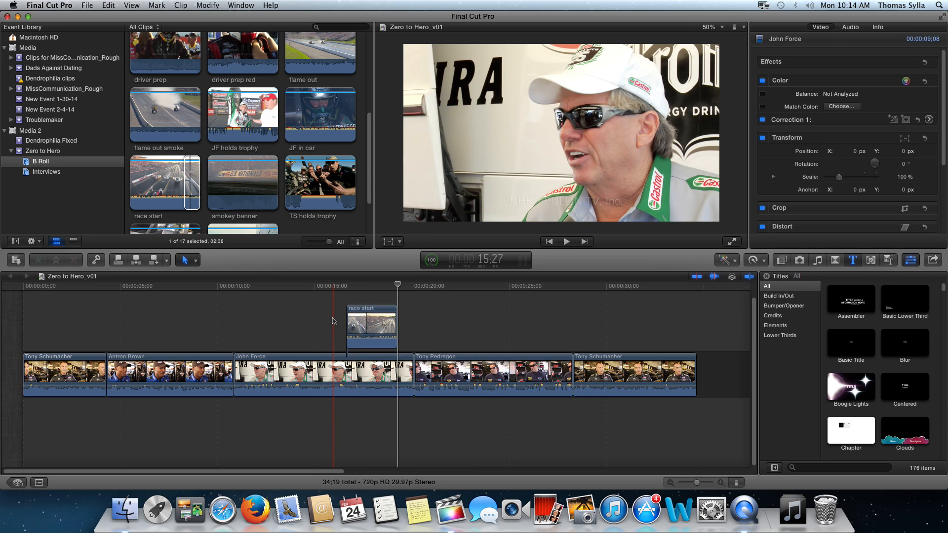
pyautogui.press('space')
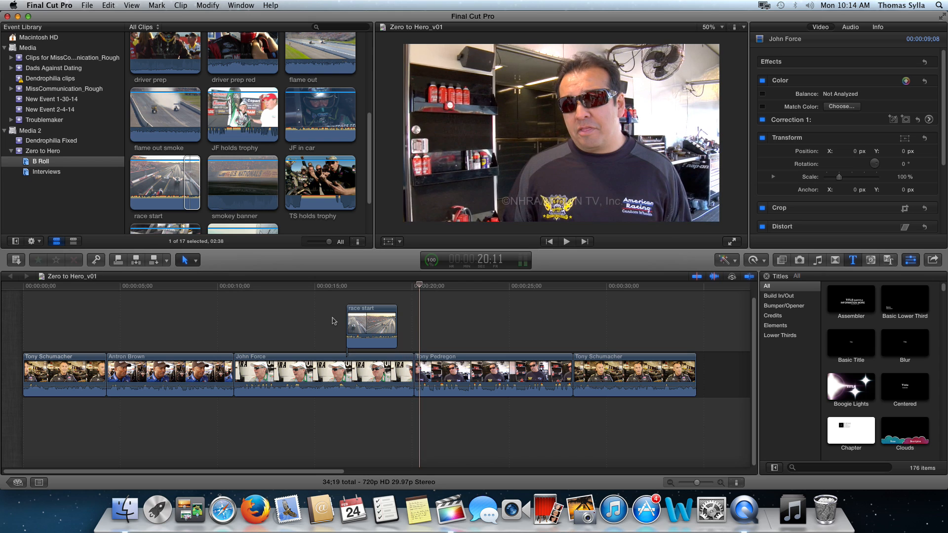
# Step: Stop playback and lower the connected race start clip's audio level all the way down
pyautogui.press('space')
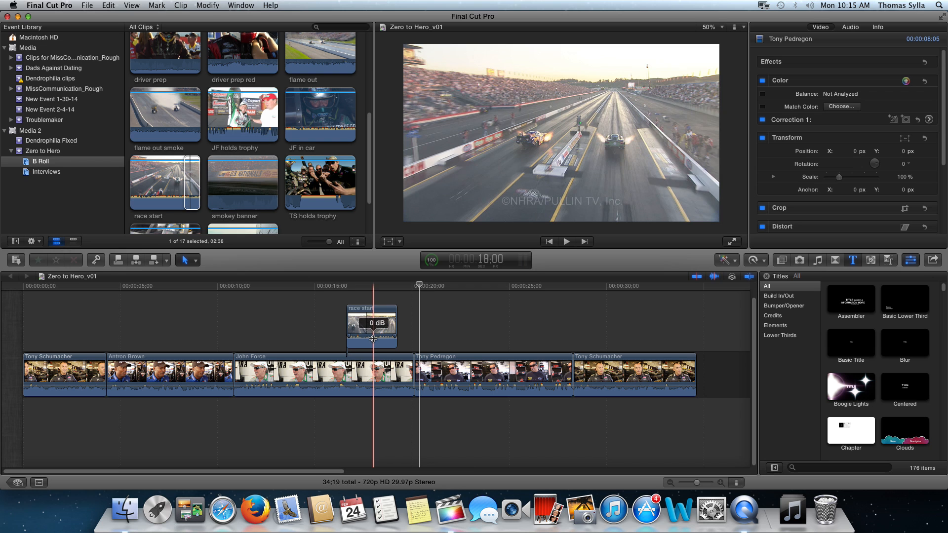
pyautogui.moveTo(373, 339); pyautogui.dragTo(373, 417)
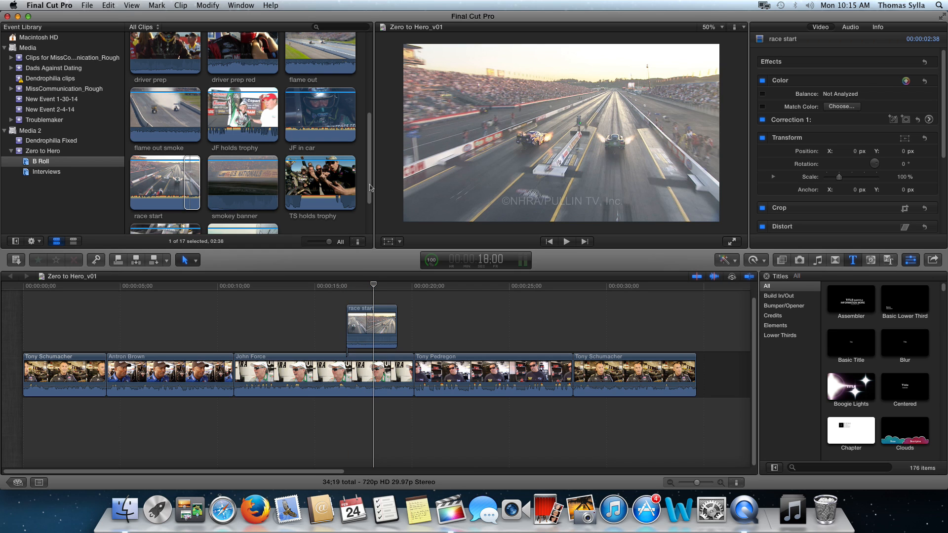
# Step: Append the first 5:01 of the Zero to Hero title clip from the Zero to Hero event to the end of the timeline
pyautogui.moveTo(370, 186); pyautogui.dragTo(377, 80)
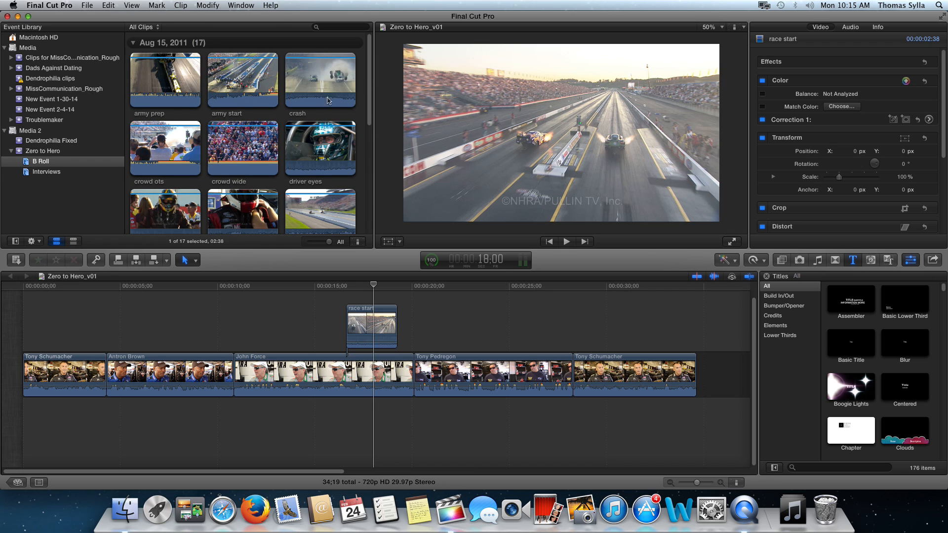
pyautogui.click(44, 151)
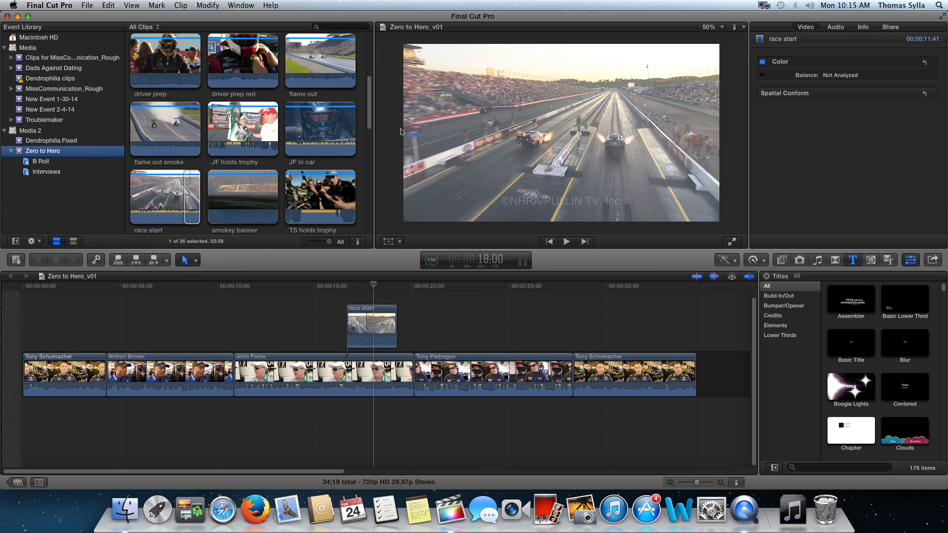
pyautogui.scroll(-10, 228, 168)
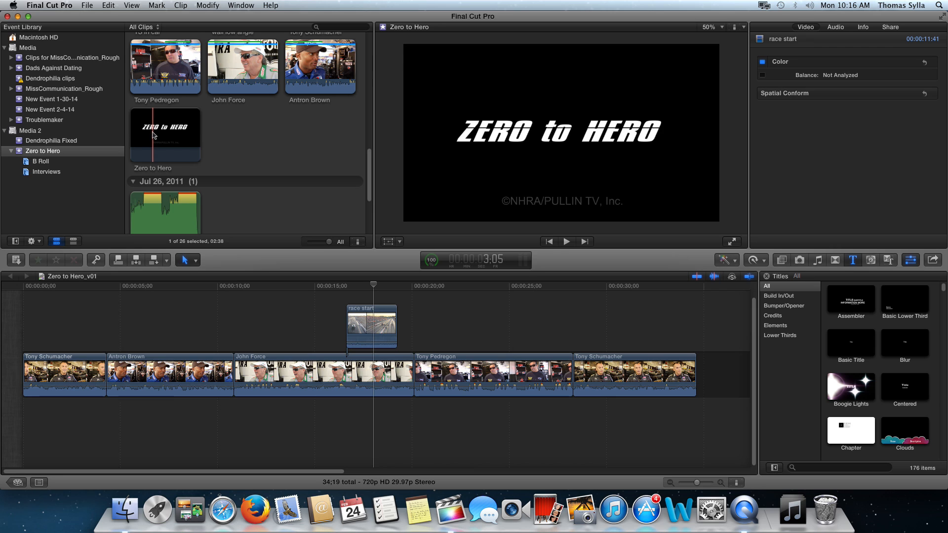
pyautogui.click(133, 129)
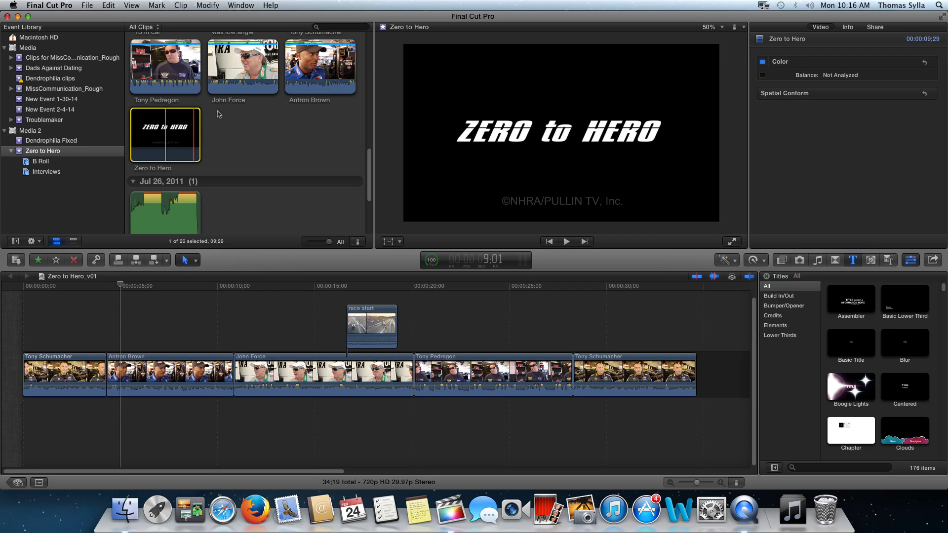
pyautogui.press('super+2')
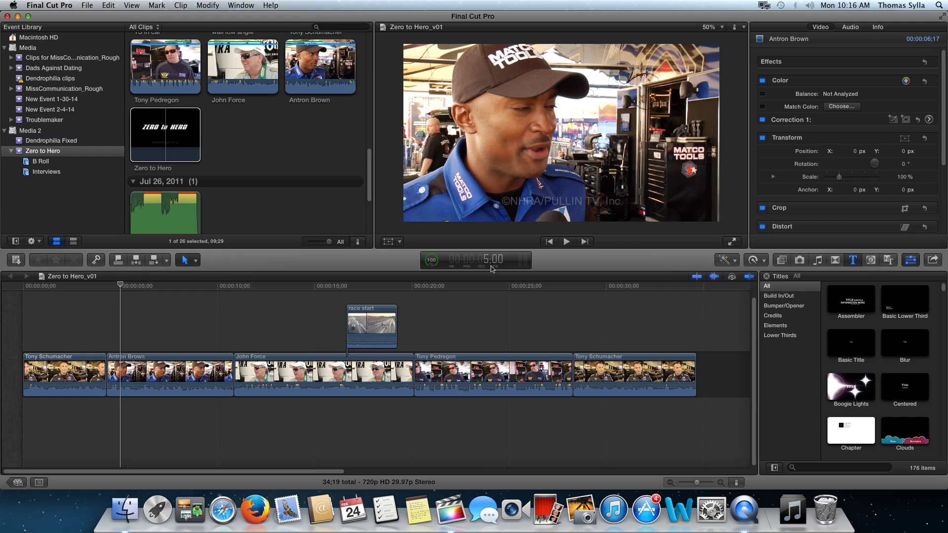
pyautogui.press('o')
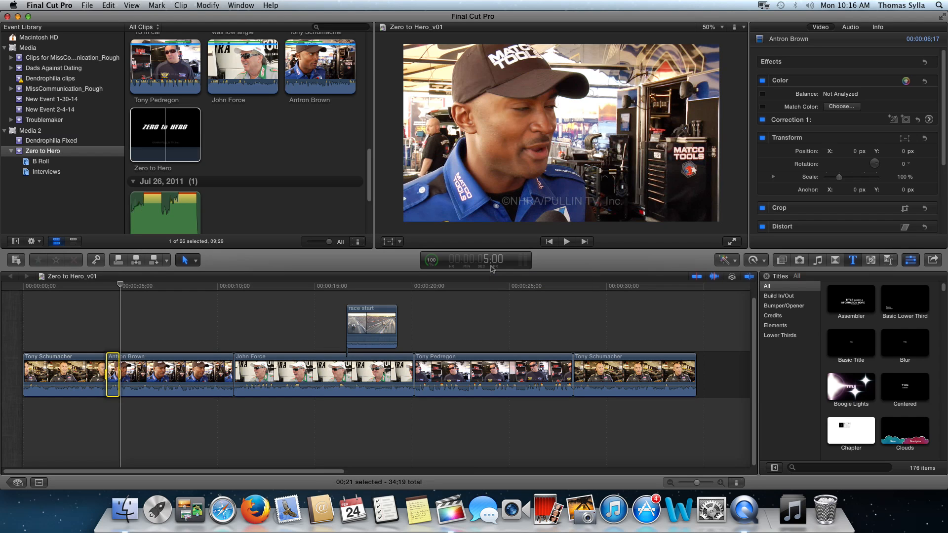
pyautogui.click(159, 128)
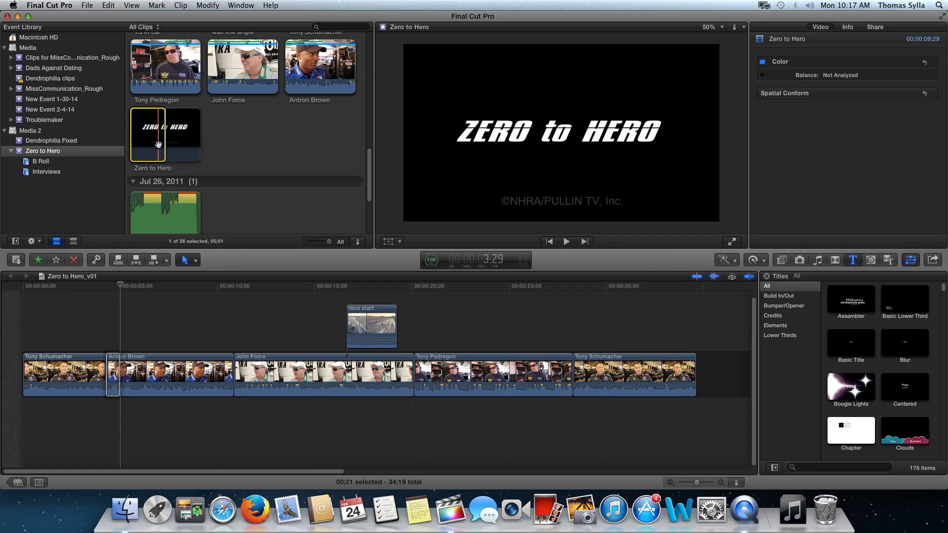
pyautogui.press('e')
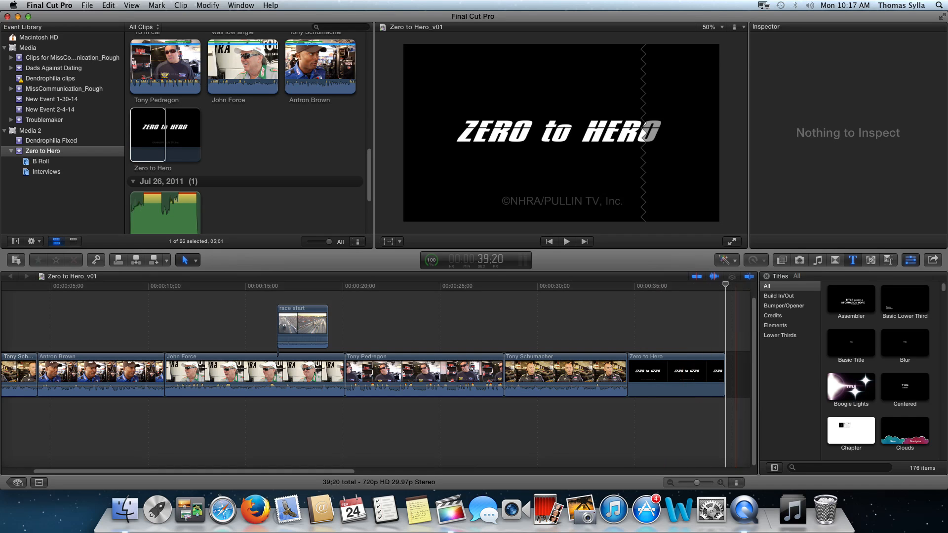
# Step: Add a Fade To Color transition at the end of the title clip and another at the start of the first timeline clip
pyautogui.click(834, 260)
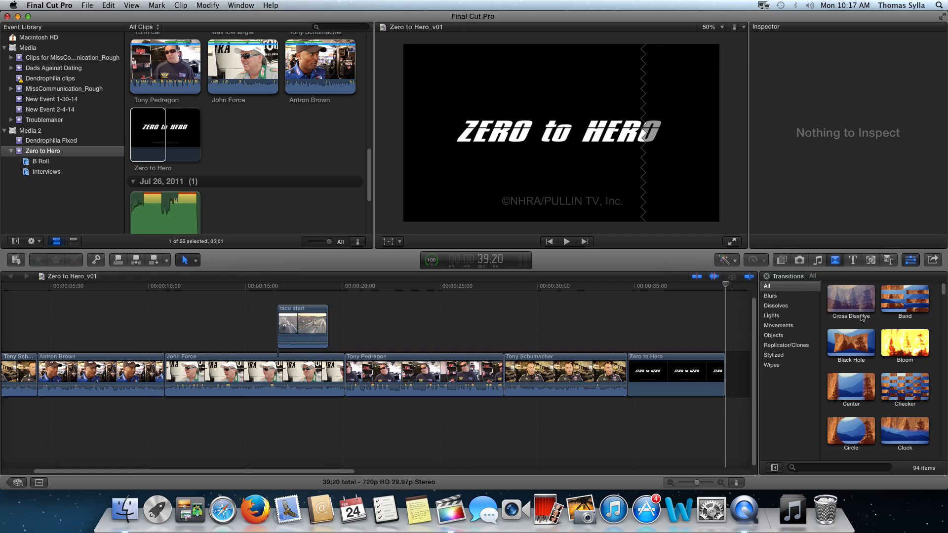
pyautogui.click(784, 307)
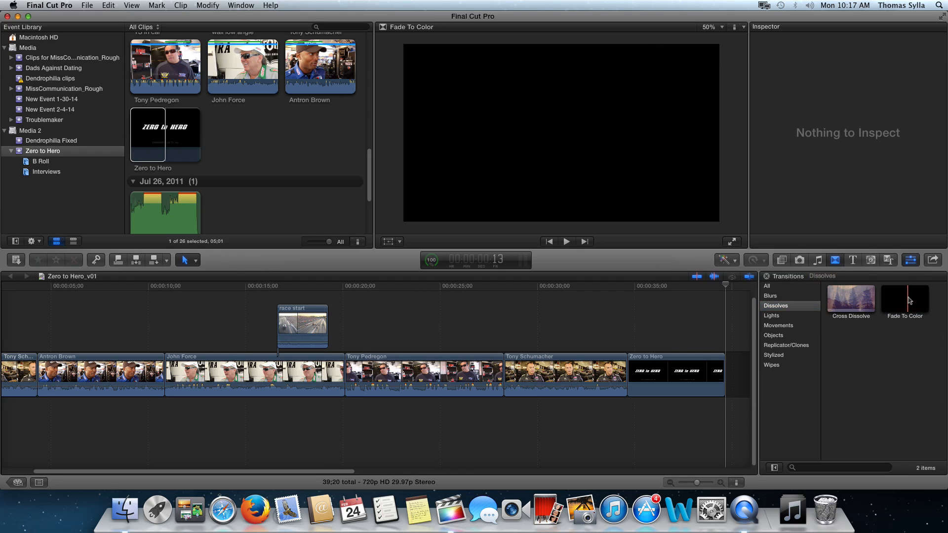
pyautogui.moveTo(908, 299); pyautogui.dragTo(714, 376)
pyautogui.moveTo(907, 296); pyautogui.dragTo(4, 381)
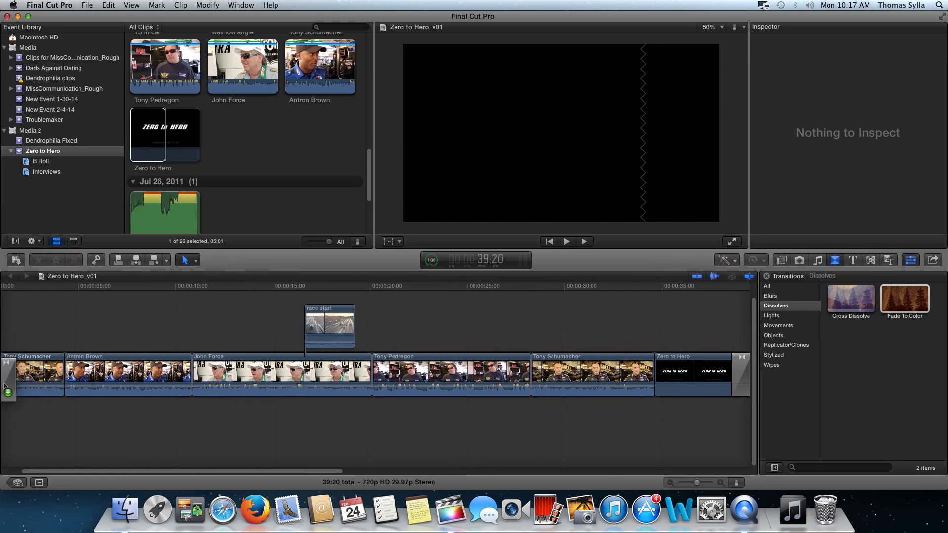
pyautogui.moveTo(83, 472); pyautogui.dragTo(27, 475)
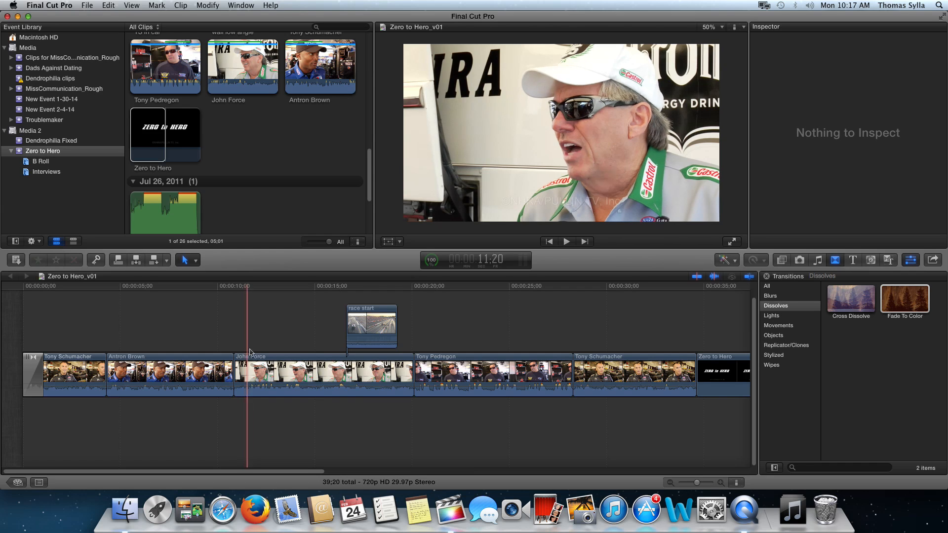
pyautogui.press('ctrl+super+Escape')
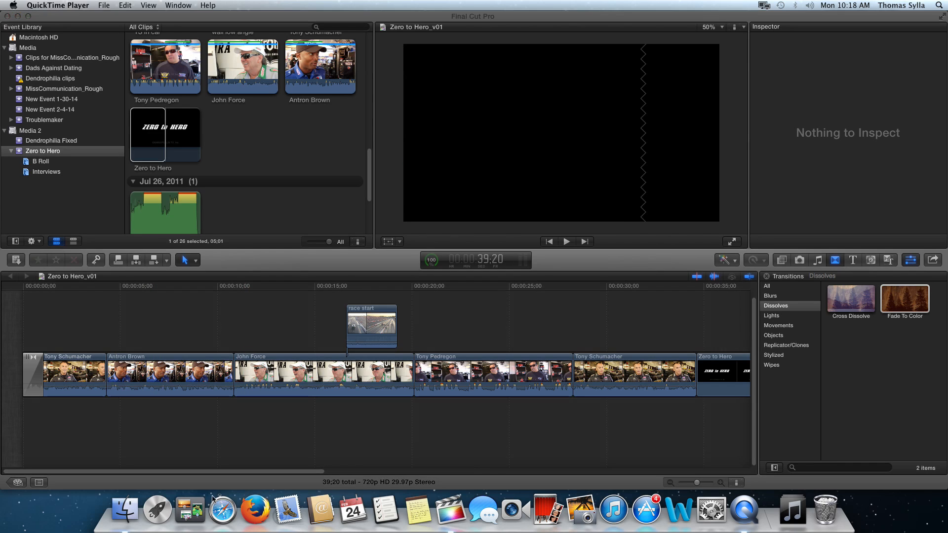
# Step: Show the Project Library and open the Master File export for the Zero to Hero_v01 project
pyautogui.click(16, 483)
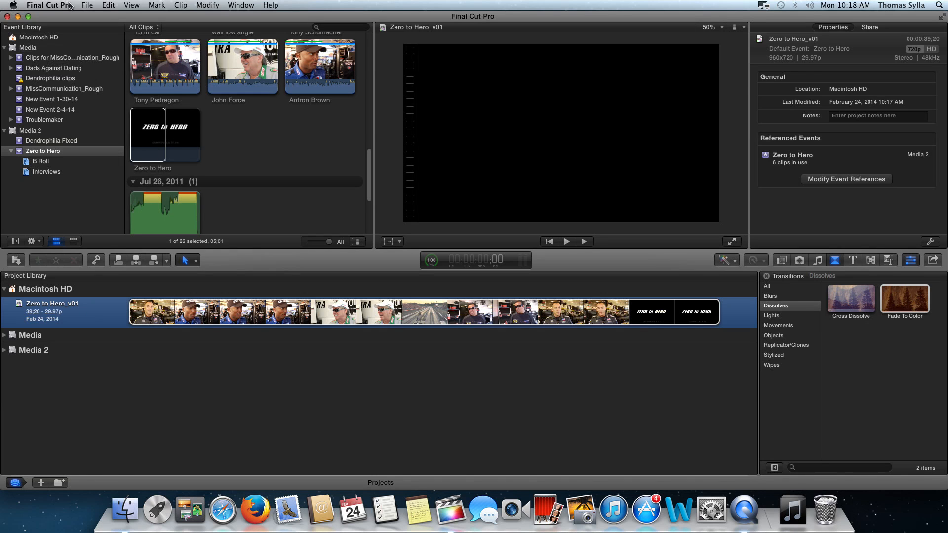
pyautogui.click(87, 6)
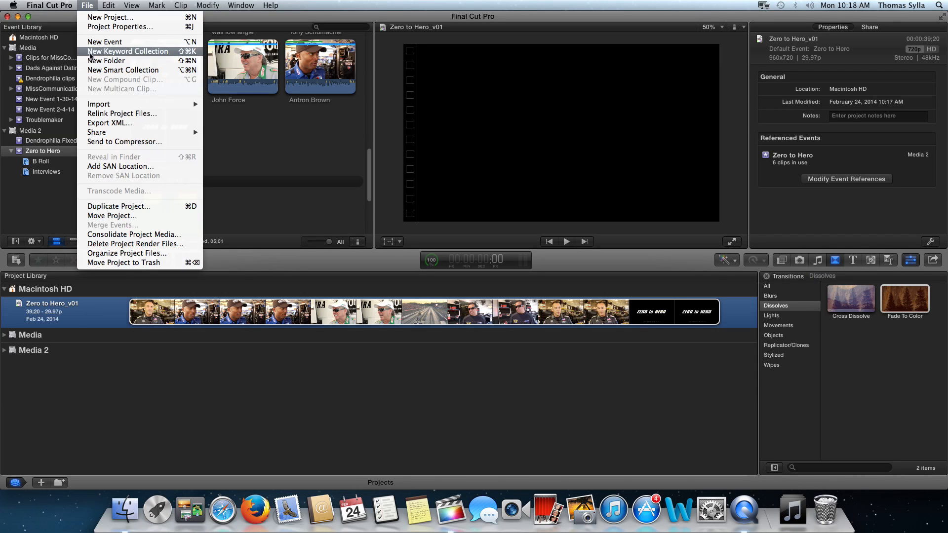
pyautogui.moveTo(107, 137)
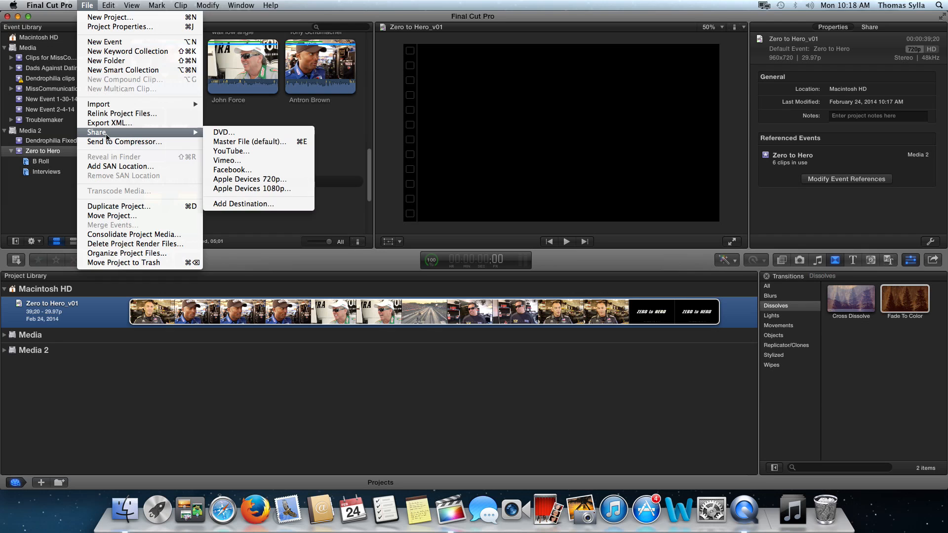
pyautogui.click(227, 143)
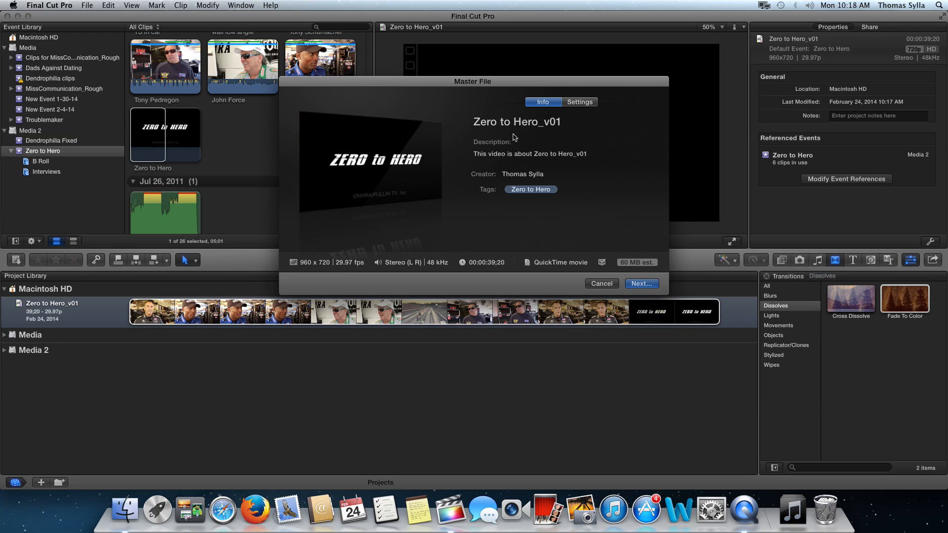
# Step: Set the export's video codec to Apple ProRes 422 and its action when done to Do Nothing
pyautogui.click(580, 103)
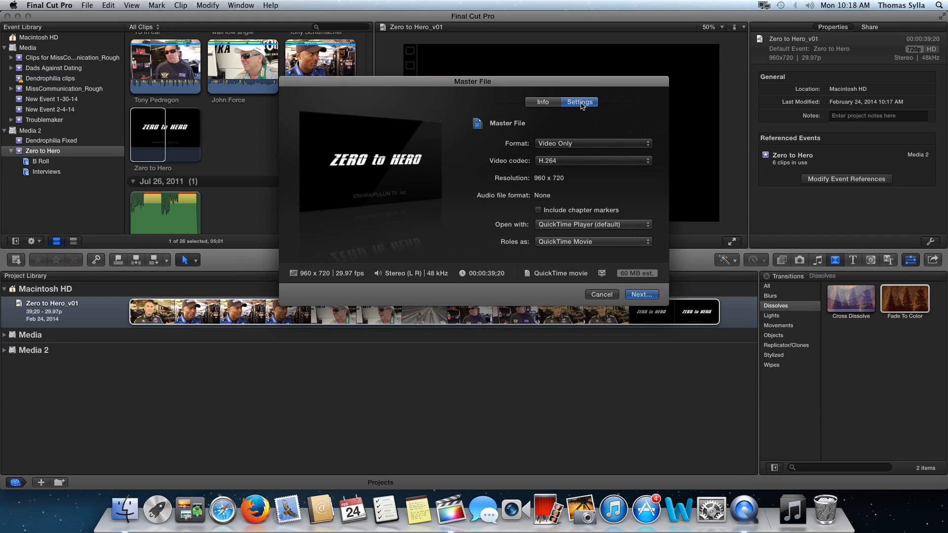
pyautogui.click(579, 162)
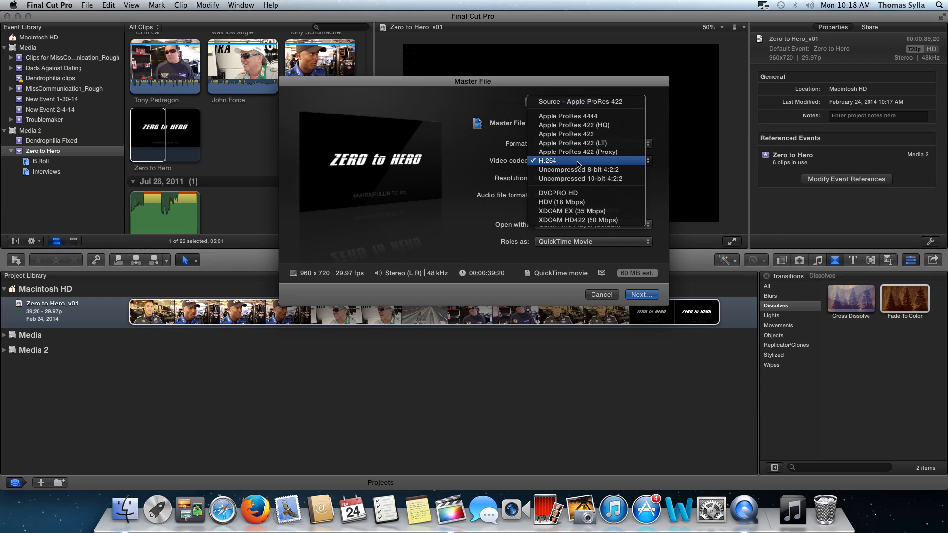
pyautogui.click(578, 134)
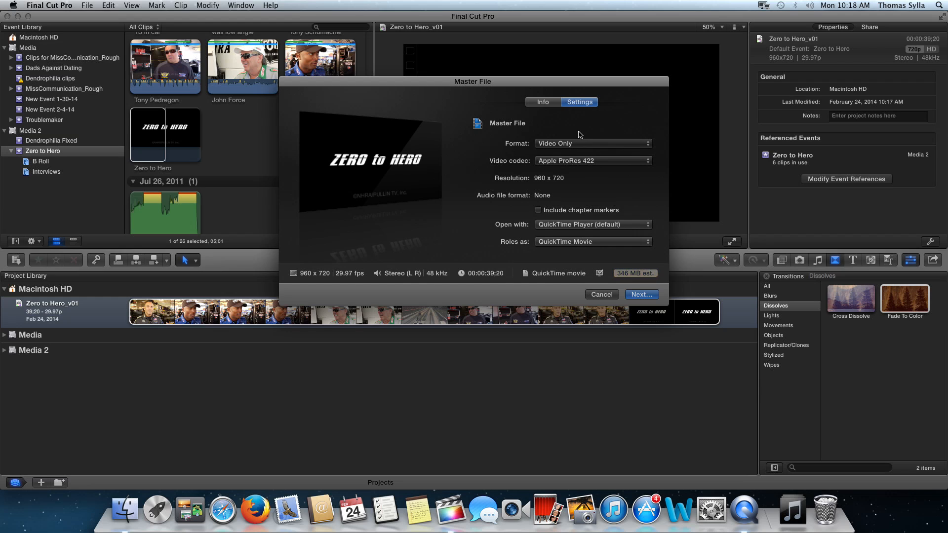
pyautogui.click(570, 226)
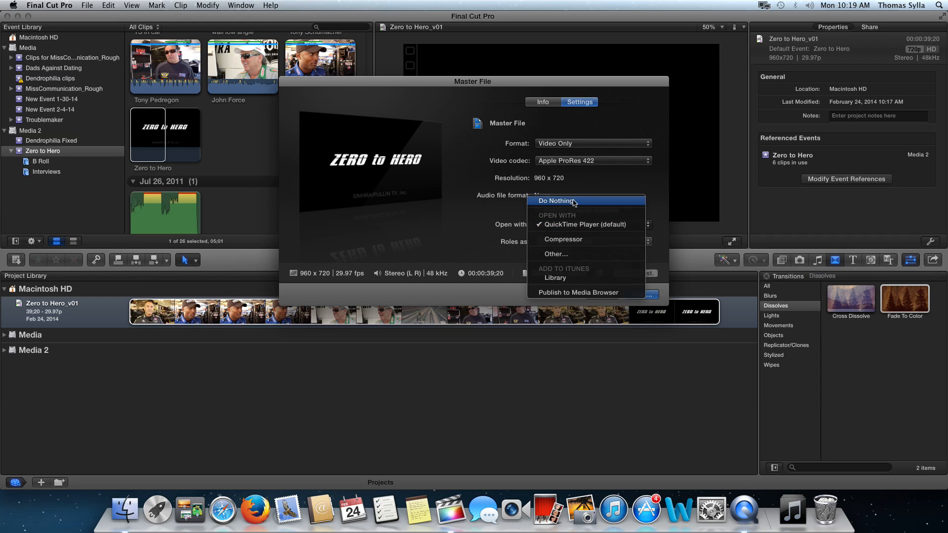
pyautogui.click(572, 202)
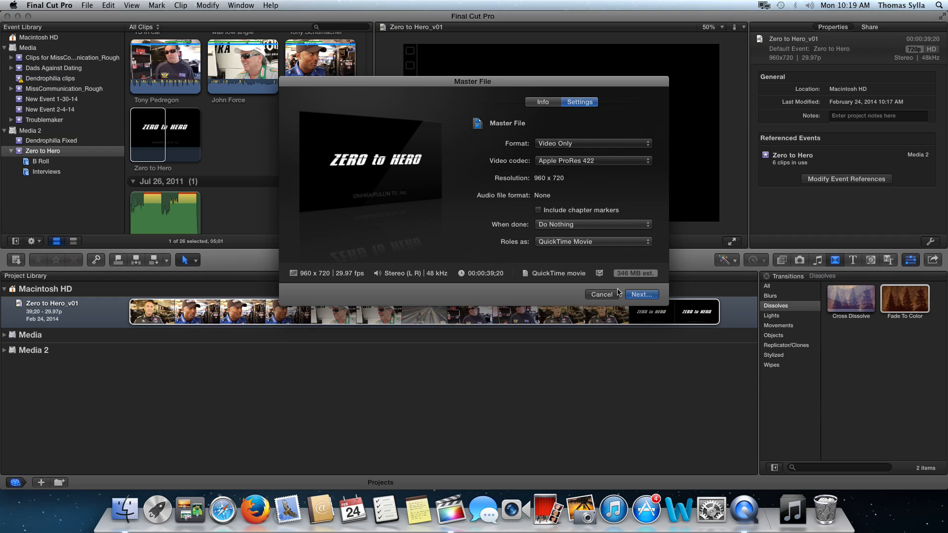
# Step: Save the master file as Zero to Hero_v01 in the MSV2_PerfEval folder on the Desktop
pyautogui.click(641, 298)
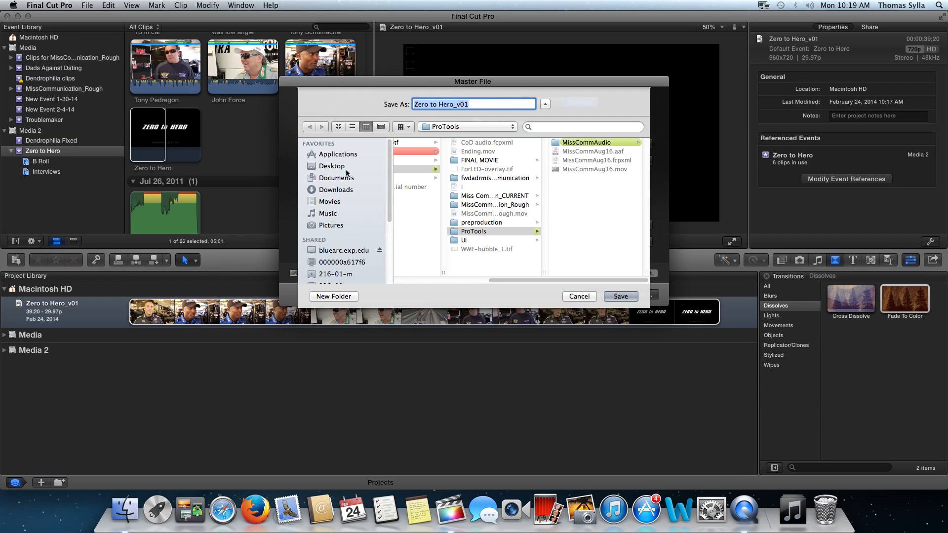
pyautogui.click(355, 165)
pyautogui.click(402, 143)
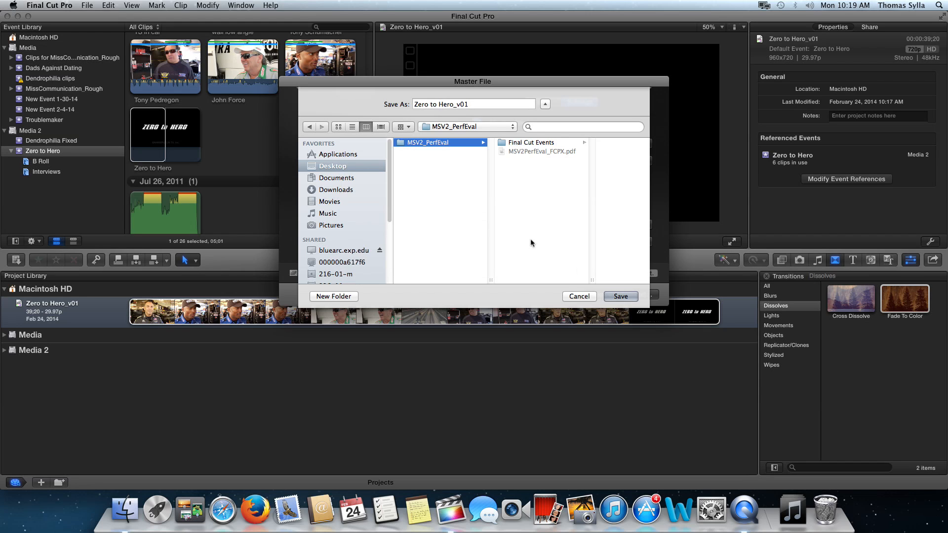
pyautogui.click(620, 296)
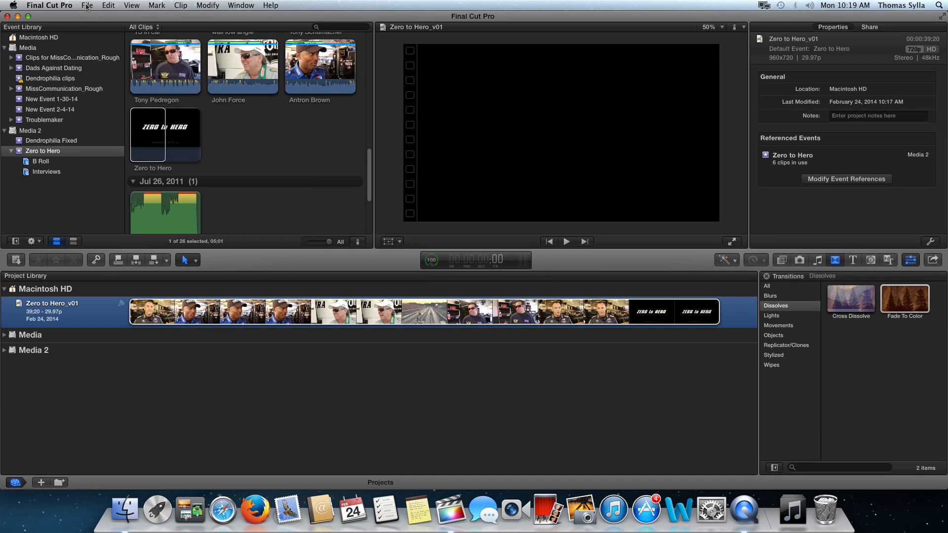
# Step: Export the project's XML as Zero to Hero_v01 into the MSV2_PerfEval folder
pyautogui.click(88, 6)
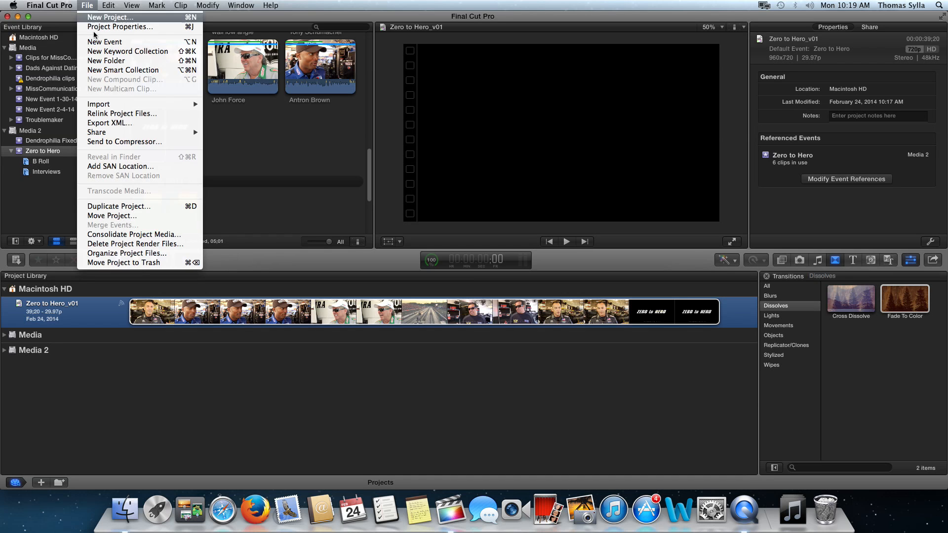
pyautogui.click(108, 123)
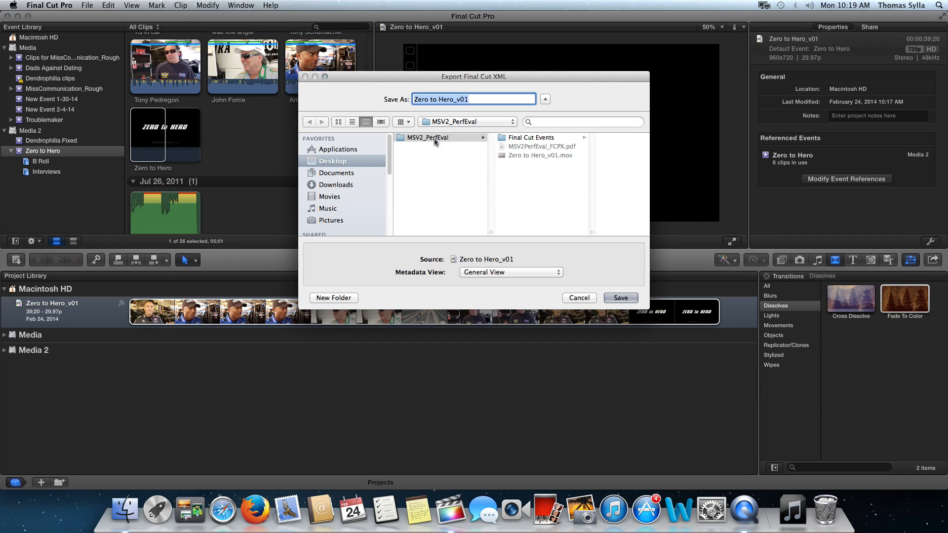
pyautogui.click(620, 298)
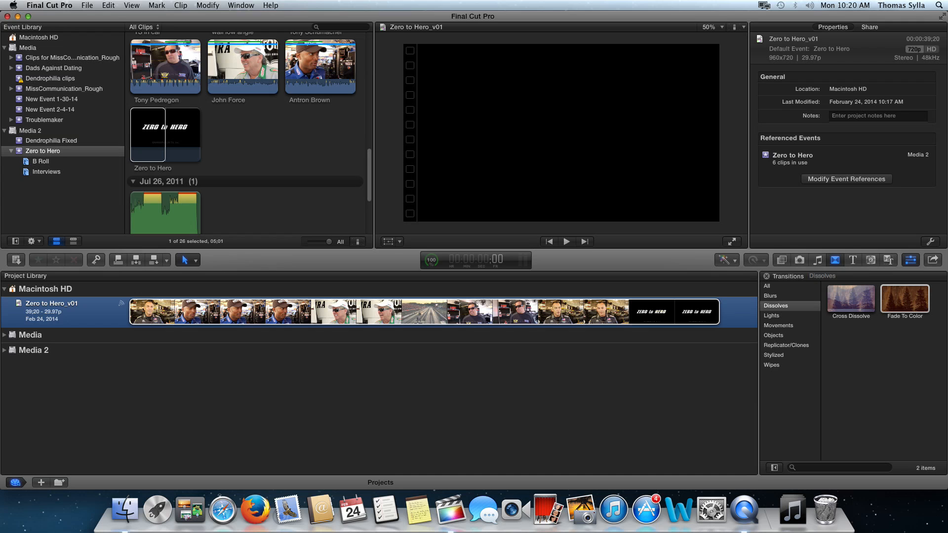
# Step: Search the computer for x2 with Spotlight and launch X2Pro Audio Convert
pyautogui.click(937, 5)
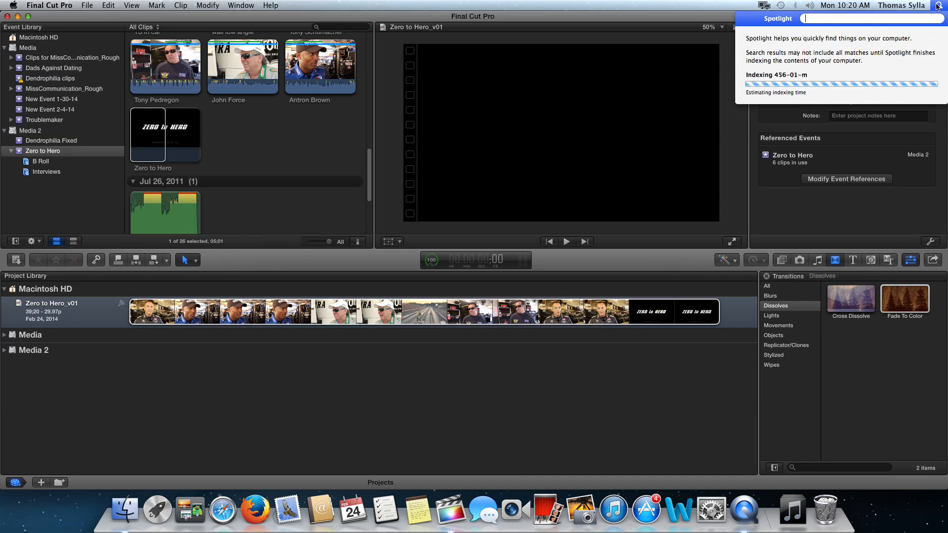
pyautogui.write('x2')
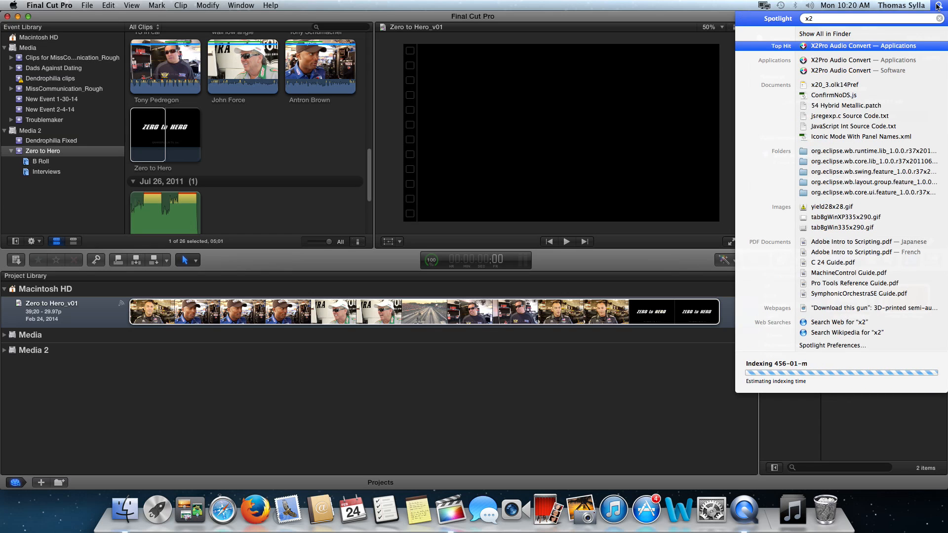
pyautogui.click(827, 48)
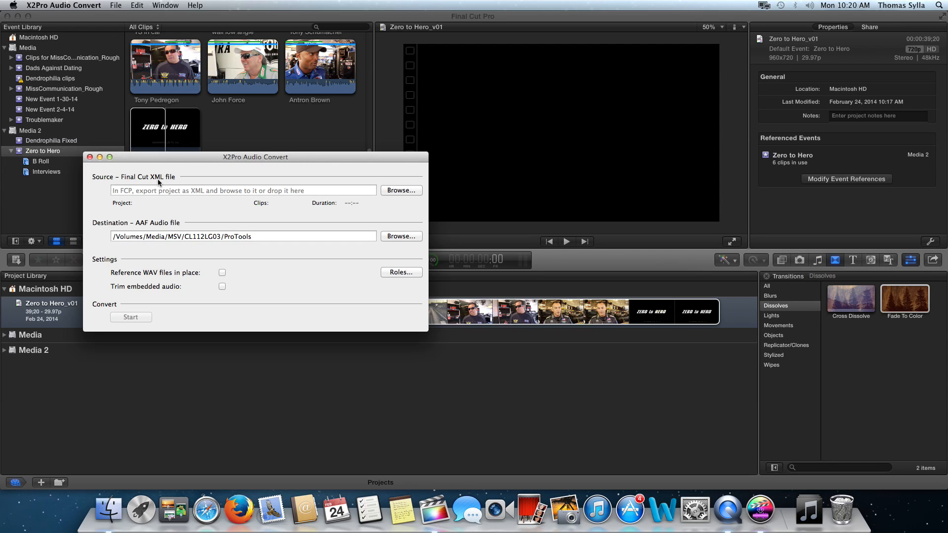
# Step: Load Zero to Hero_v01.fcpxml from the Desktop's MSV2_PerfEval folder as the source Final Cut XML file
pyautogui.click(394, 192)
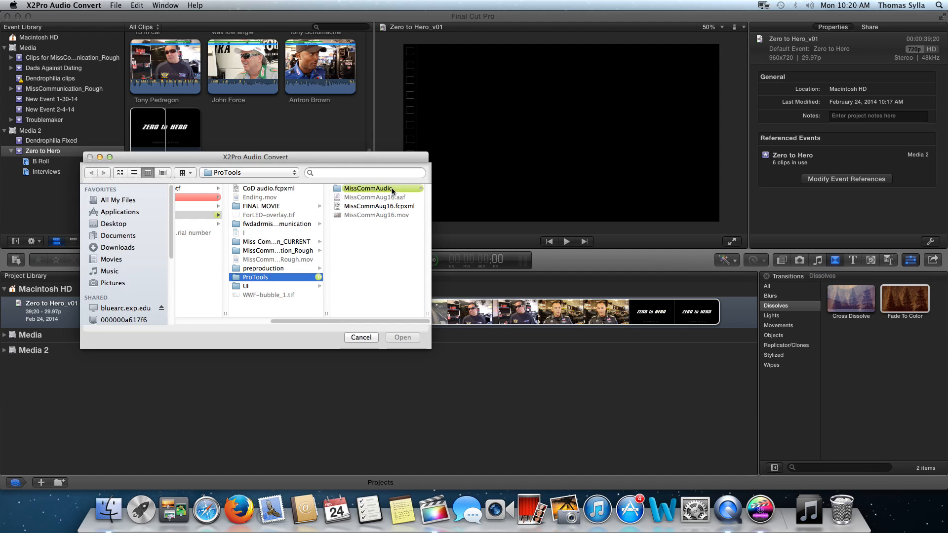
pyautogui.click(124, 224)
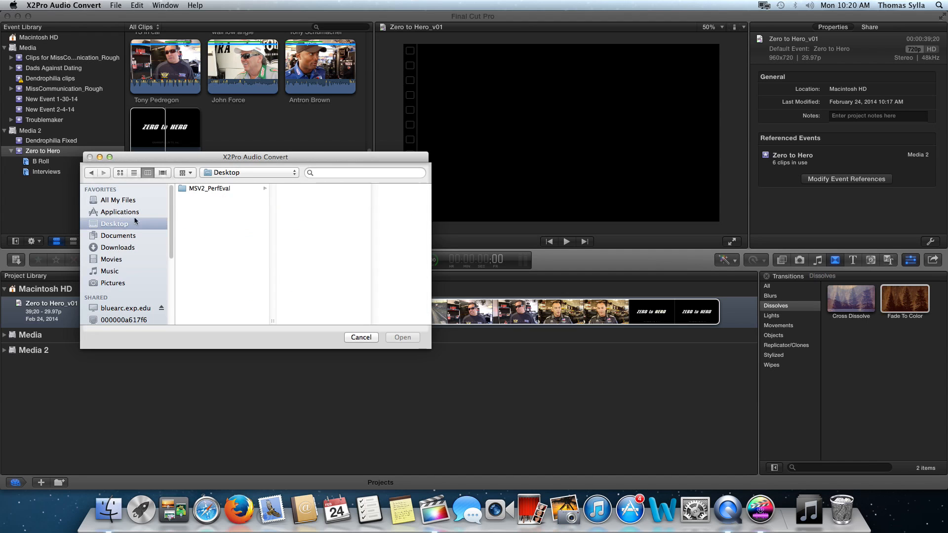
pyautogui.click(205, 190)
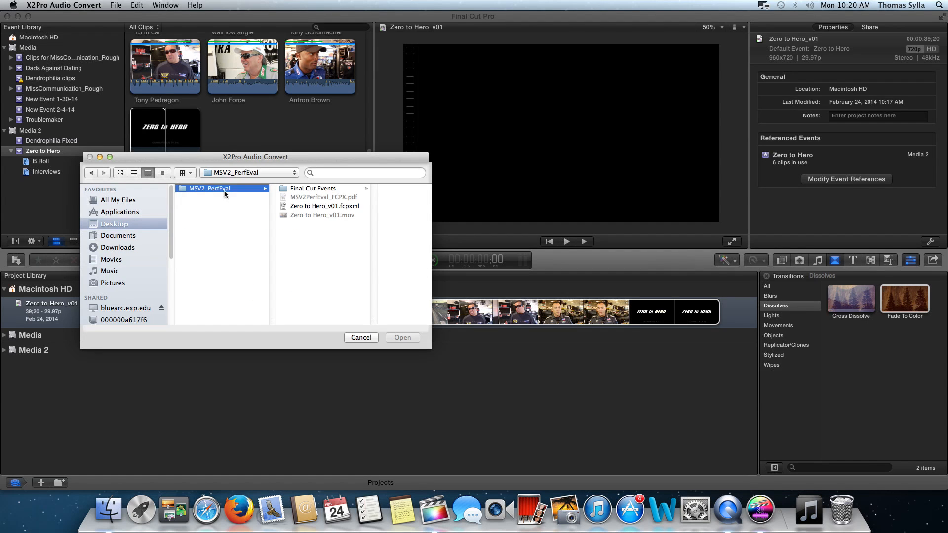
pyautogui.click(292, 206)
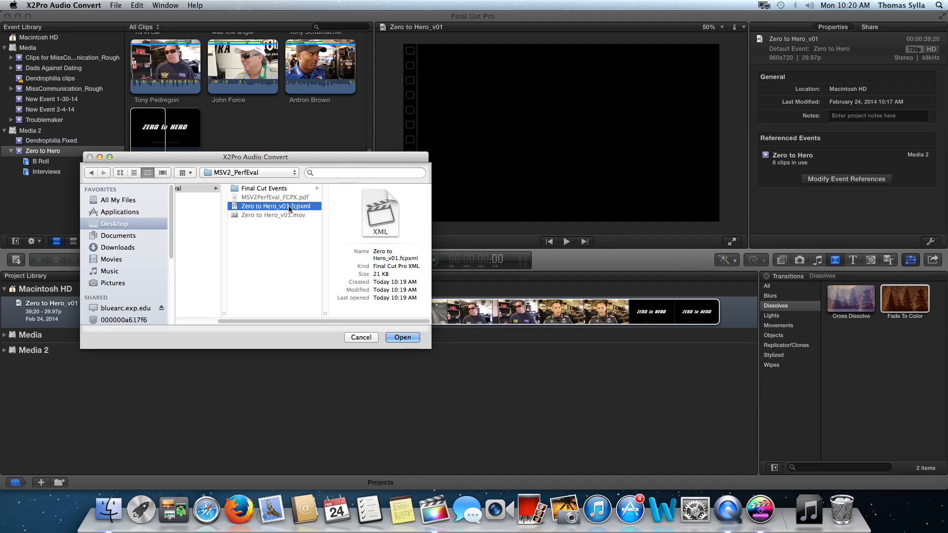
pyautogui.click(403, 336)
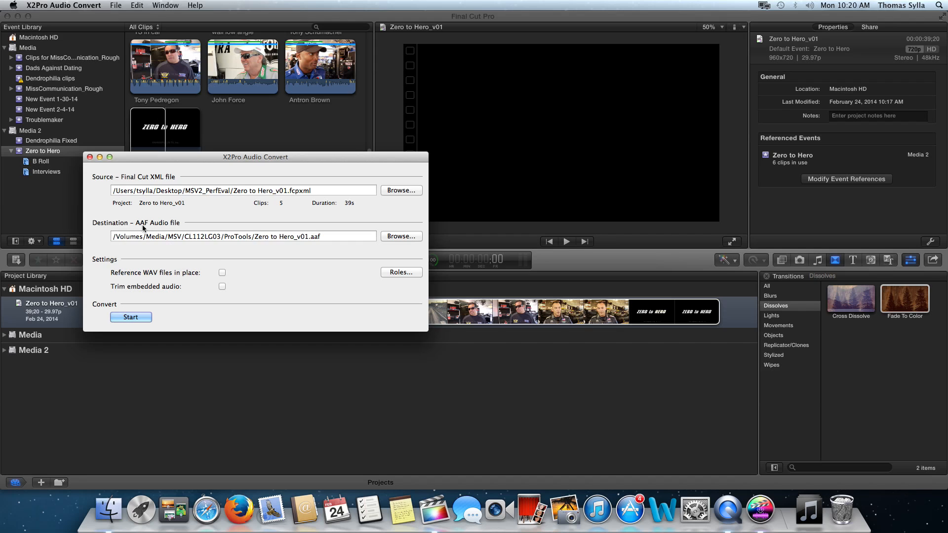
# Step: Set the AAF audio file's destination to the MSV2_PerfEval folder on the Desktop and start the conversion
pyautogui.click(407, 238)
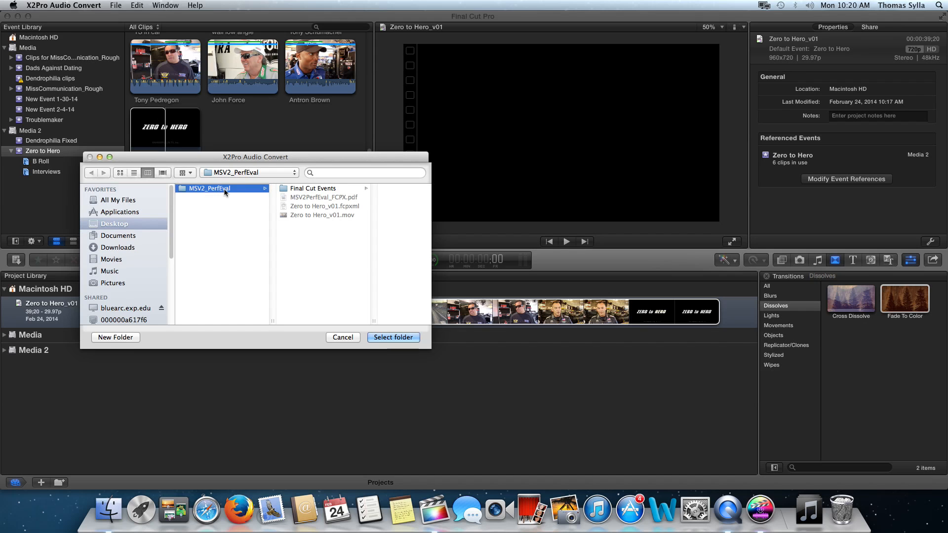
pyautogui.click(386, 340)
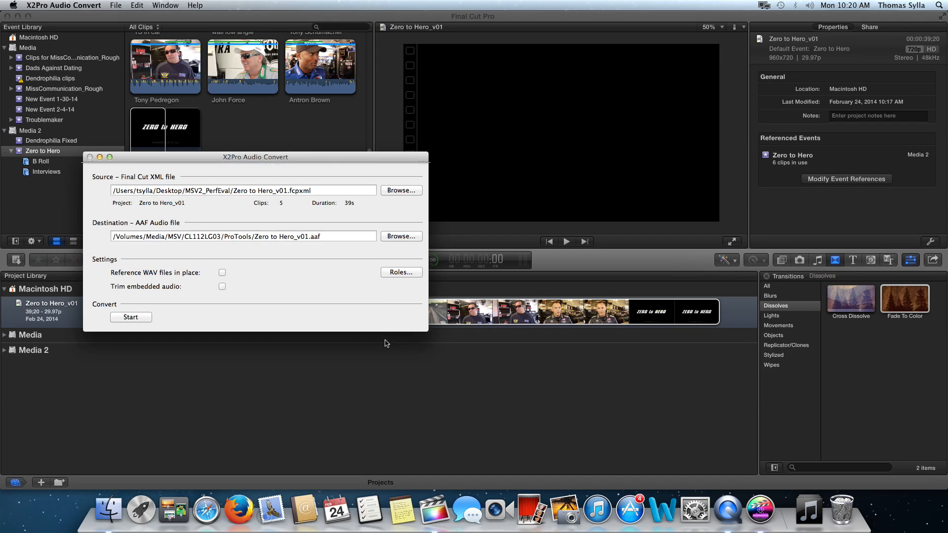
pyautogui.click(135, 313)
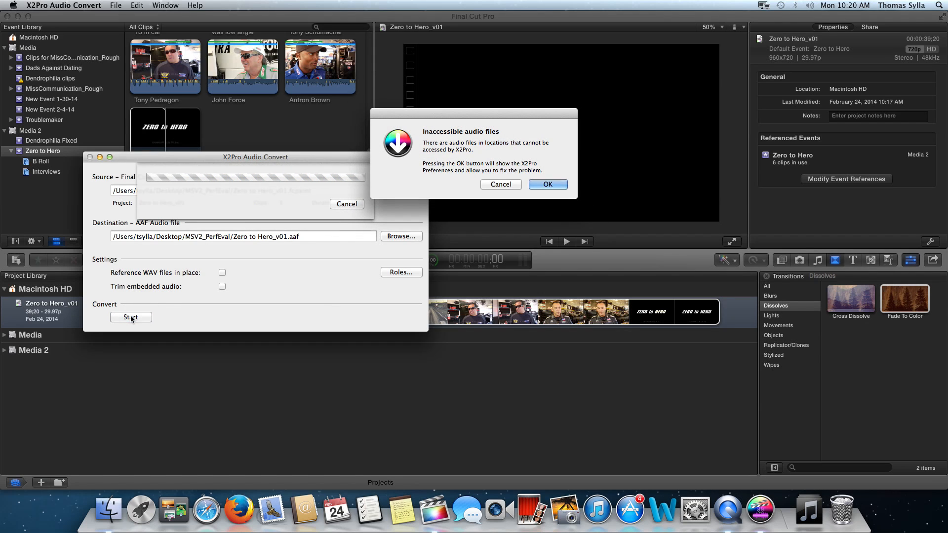
# Step: Add the Media 2 volume to X2Pro's accessible media locations and continue the AAF conversion
pyautogui.click(554, 185)
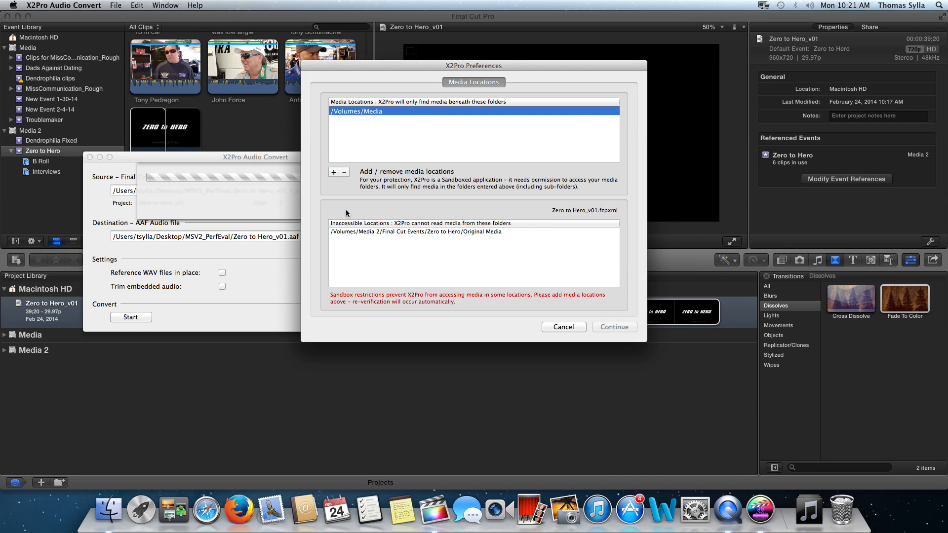
pyautogui.click(334, 174)
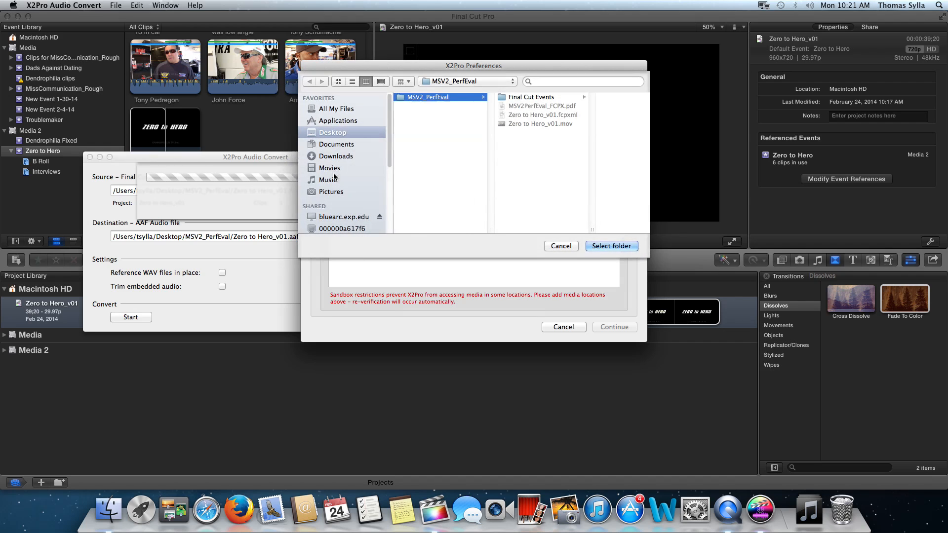
pyautogui.scroll(-3, 352, 194)
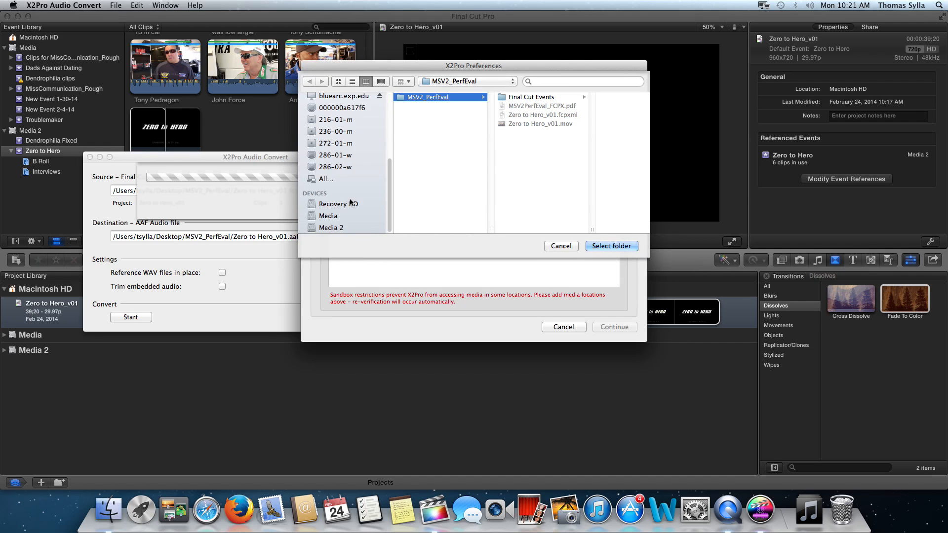
pyautogui.click(339, 228)
pyautogui.click(592, 245)
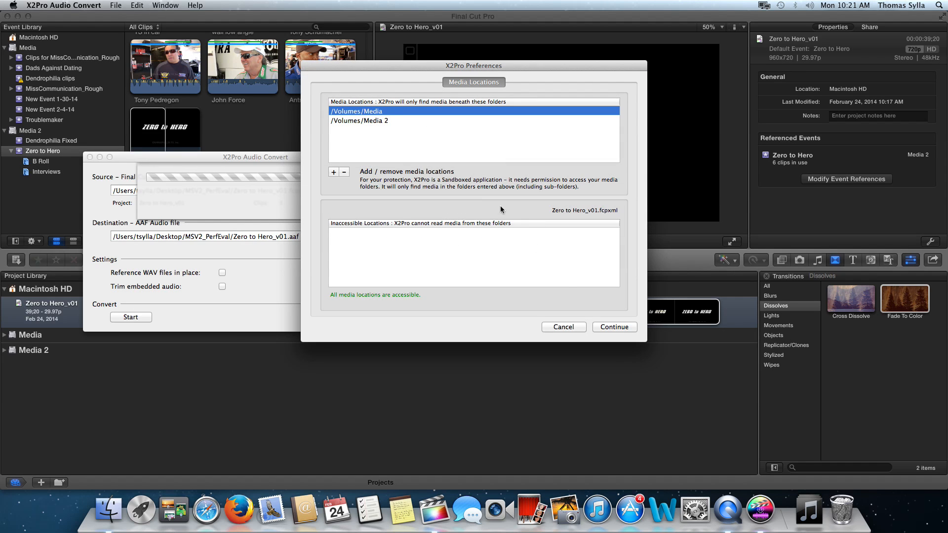
pyautogui.click(614, 326)
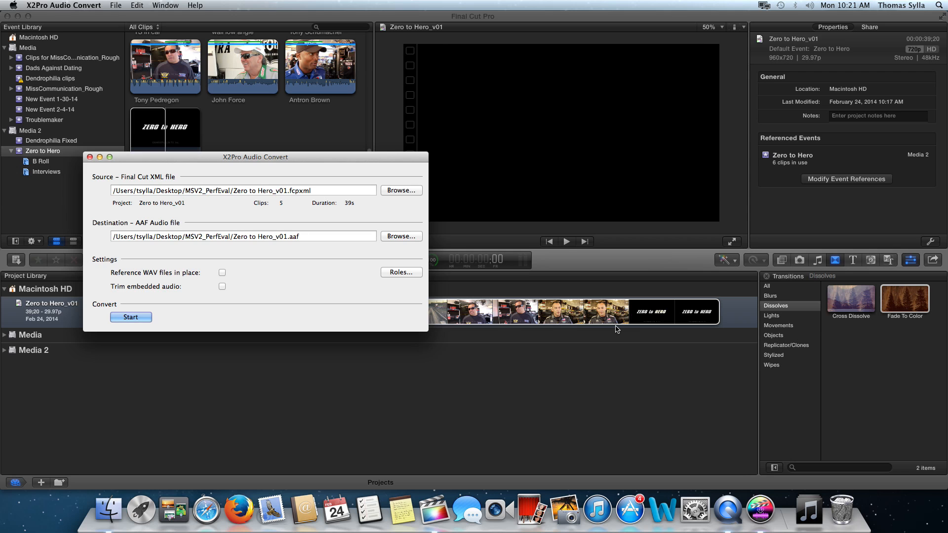
# Step: Quit X2Pro Audio Convert and Final Cut Pro, and check the Zero to Hero_v01 movie and AAF files in the Desktop's MSV2_PerfEval folder
pyautogui.press('super+q')
pyautogui.press('super+q')
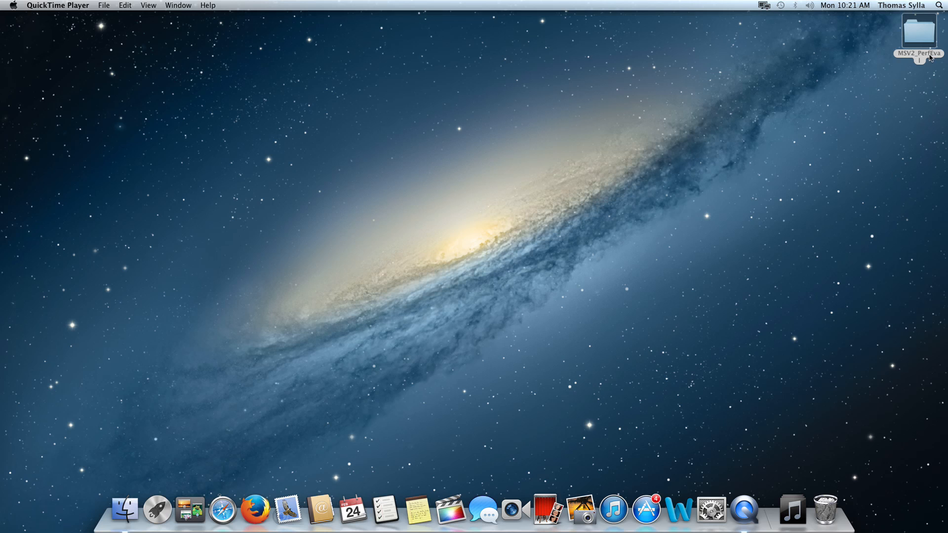
pyautogui.doubleClick(919, 34)
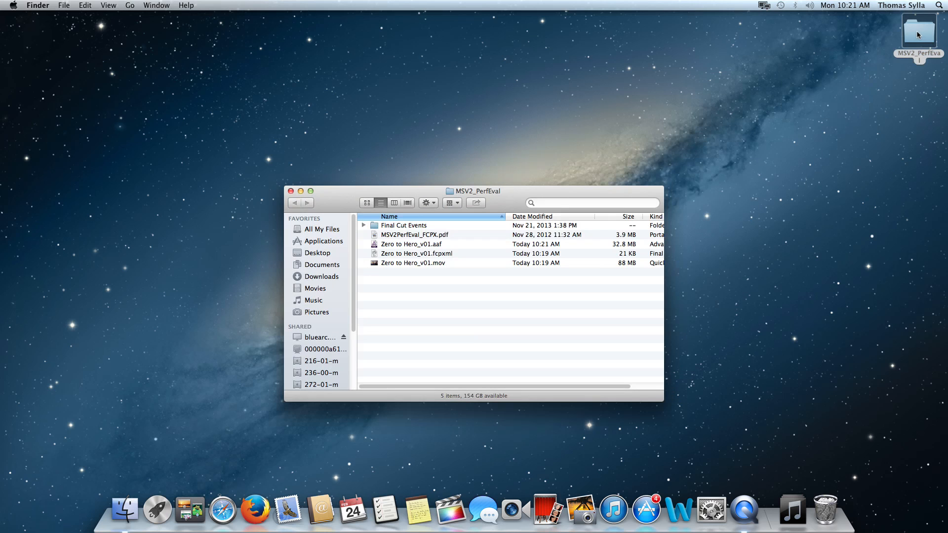
pyautogui.click(399, 264)
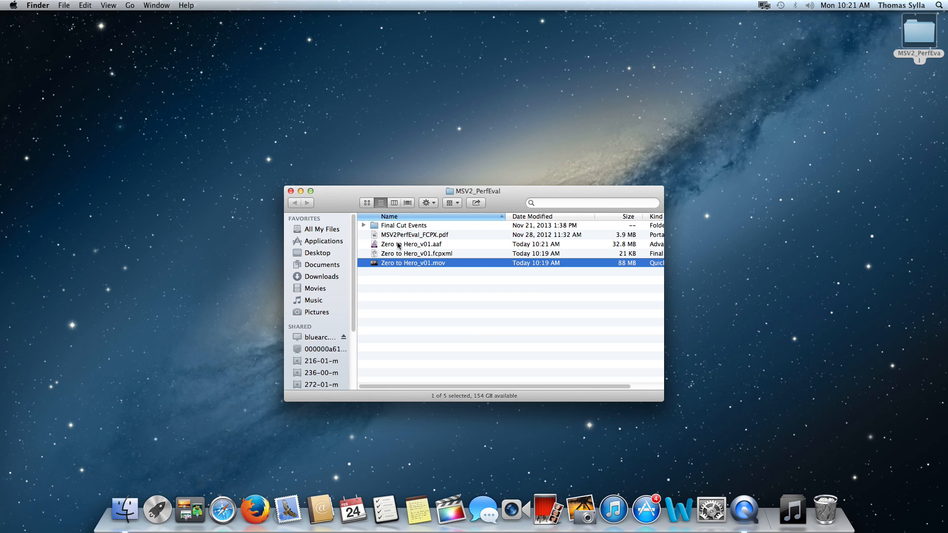
pyautogui.click(398, 245)
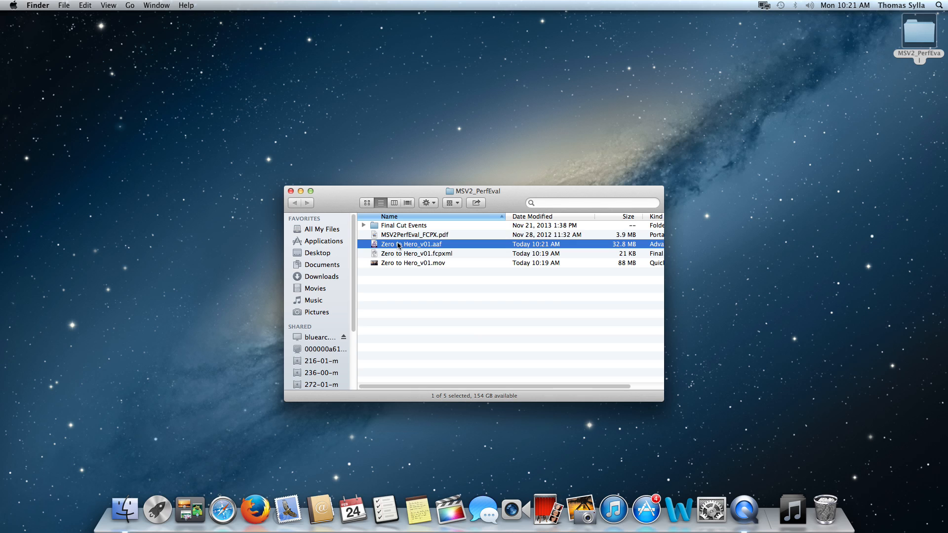